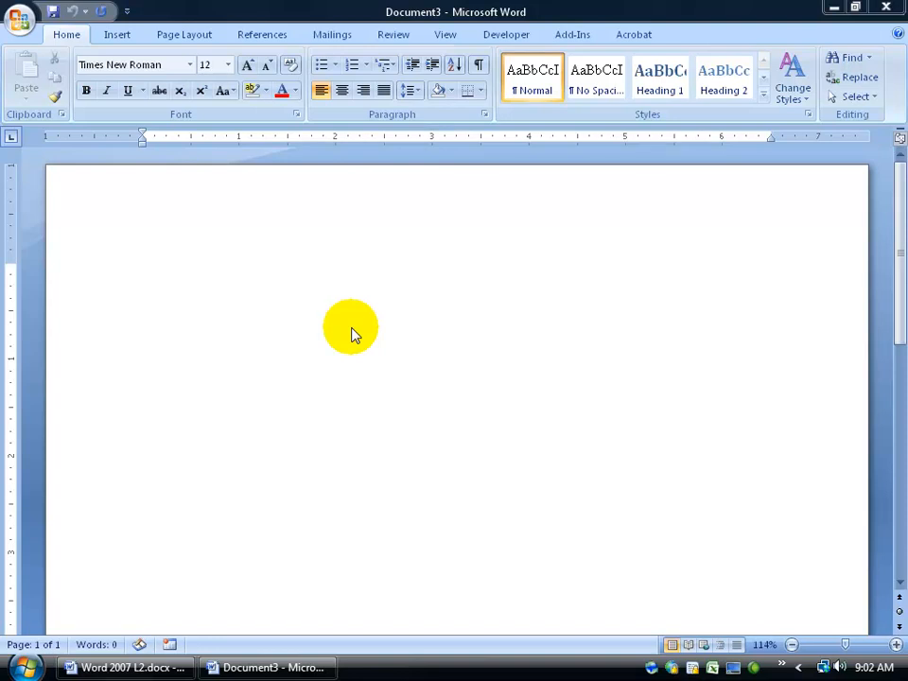
- Open Clients Merge Letter.docx from the desktop Exercises folder and scroll through the letter
left_click(833, 9)
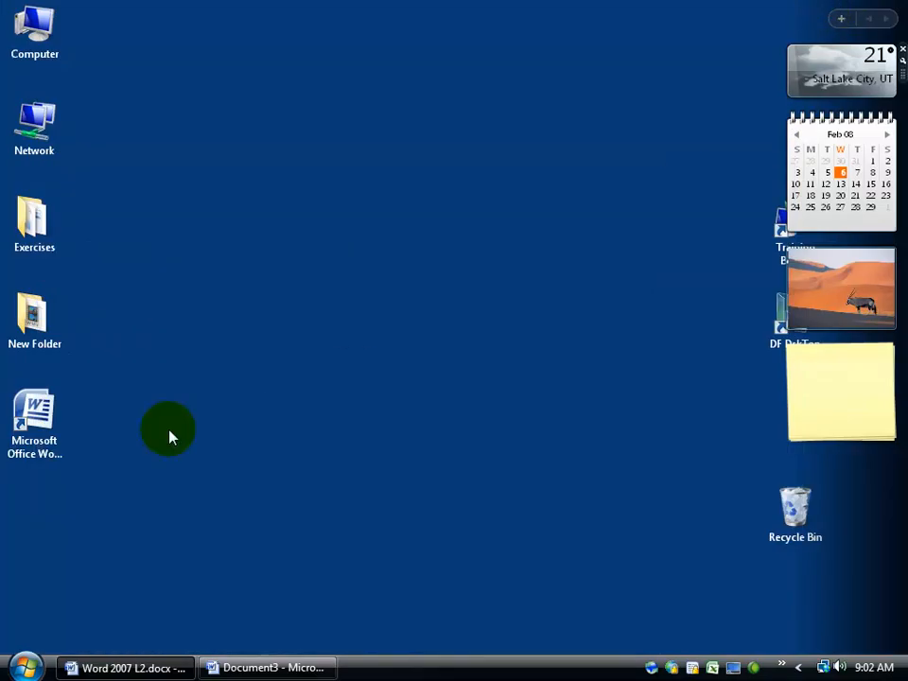
double_click(40, 248)
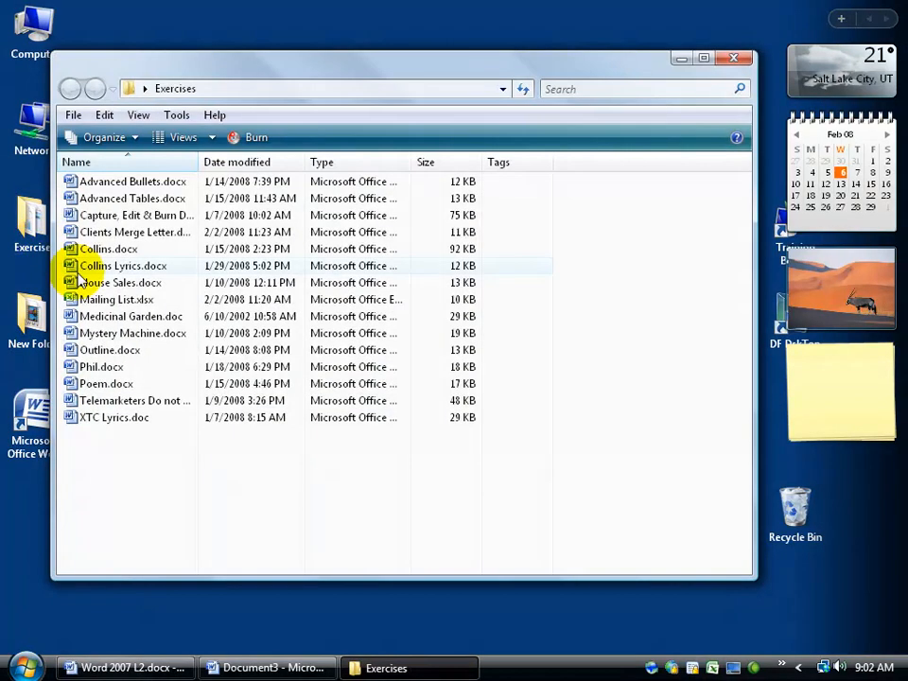
double_click(131, 233)
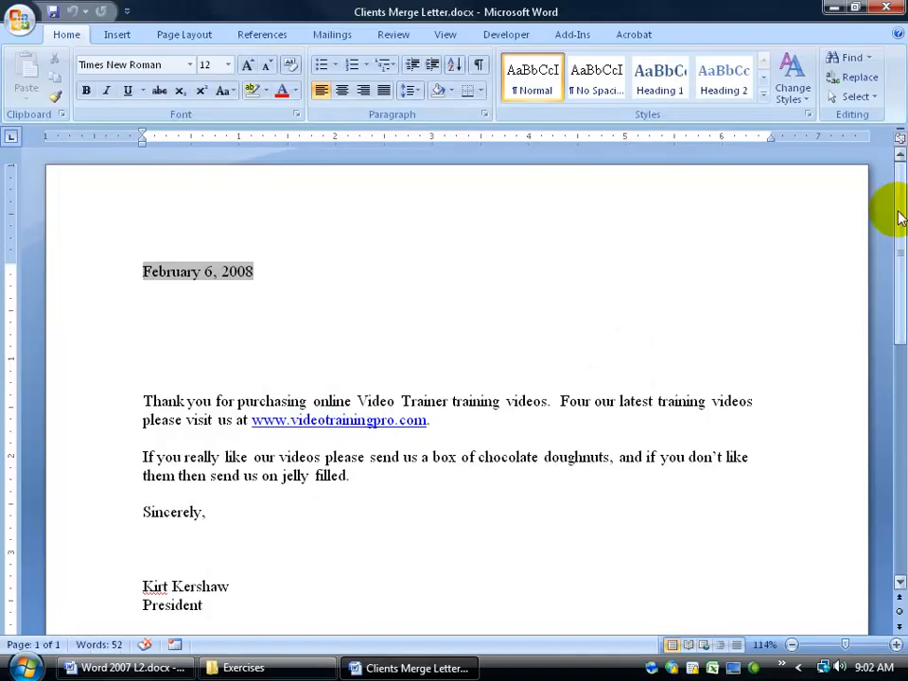
left_click_drag(894, 209, 892, 237)
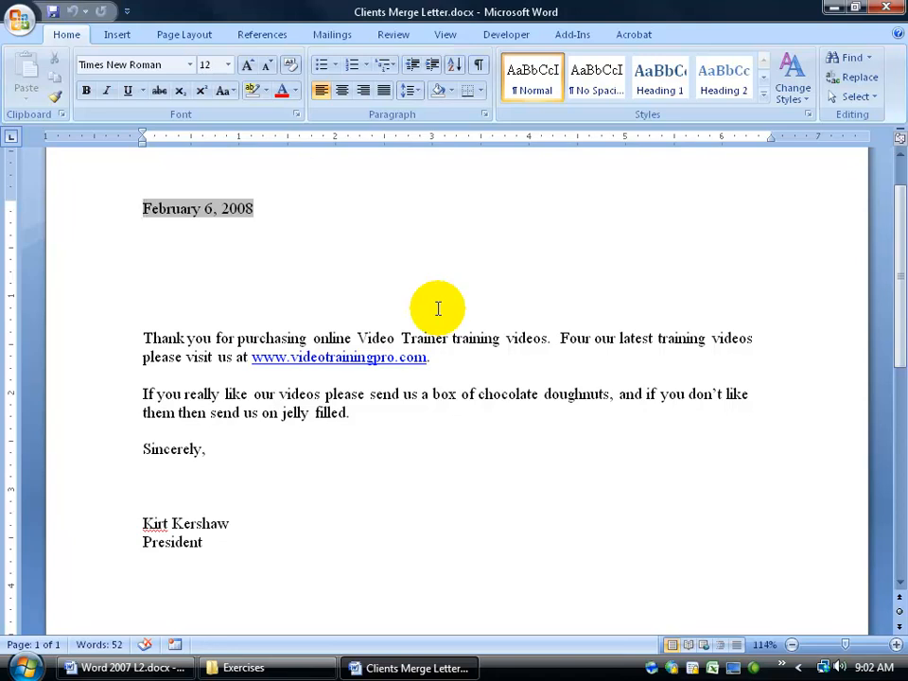
- Close the letter, open Mailing List.xlsx and select the first names in column A
left_click(888, 9)
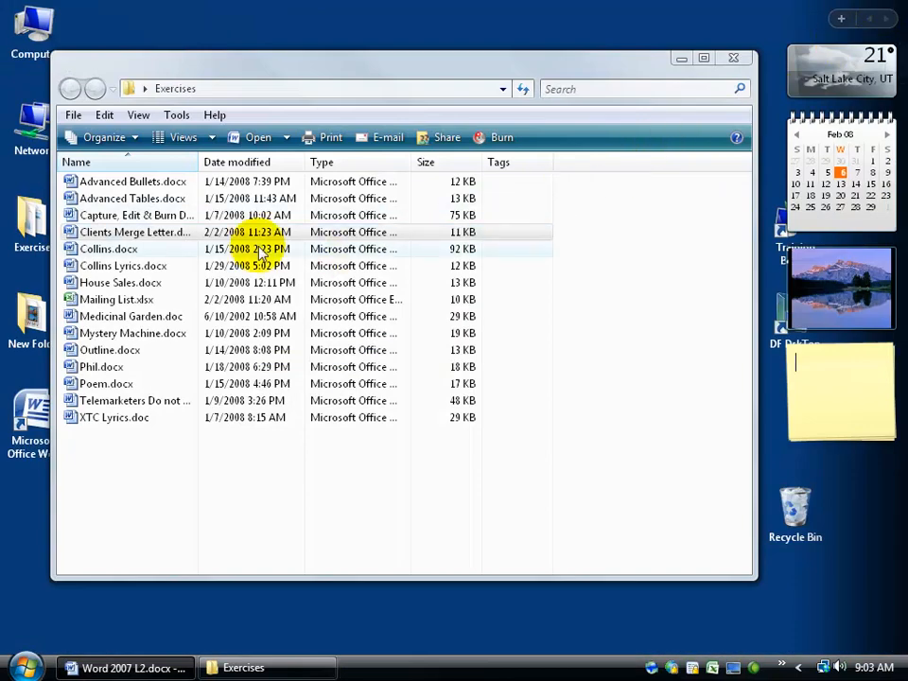
double_click(116, 300)
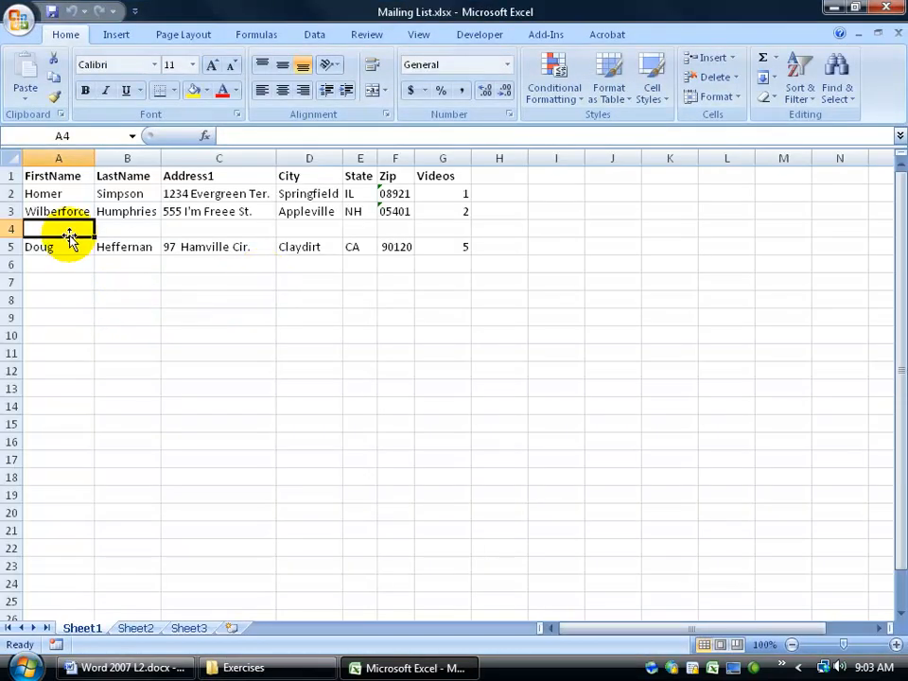
left_click_drag(49, 194, 53, 247)
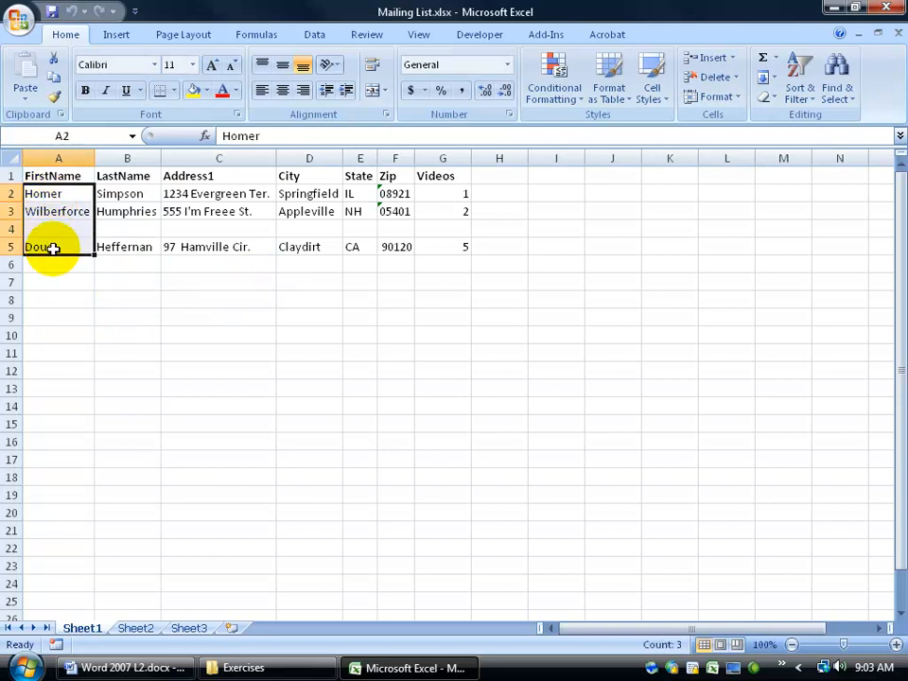
left_click(53, 267)
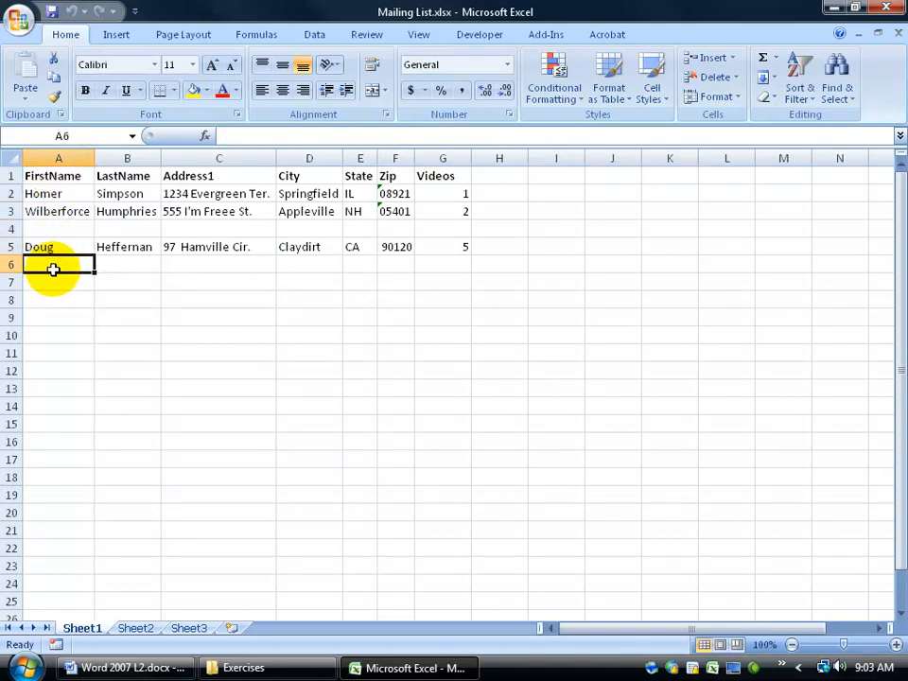
- Inspect the row 1 headings and the Address1 entries in column C of the sheet
left_click_drag(37, 176, 411, 170)
left_click_drag(231, 175, 222, 270)
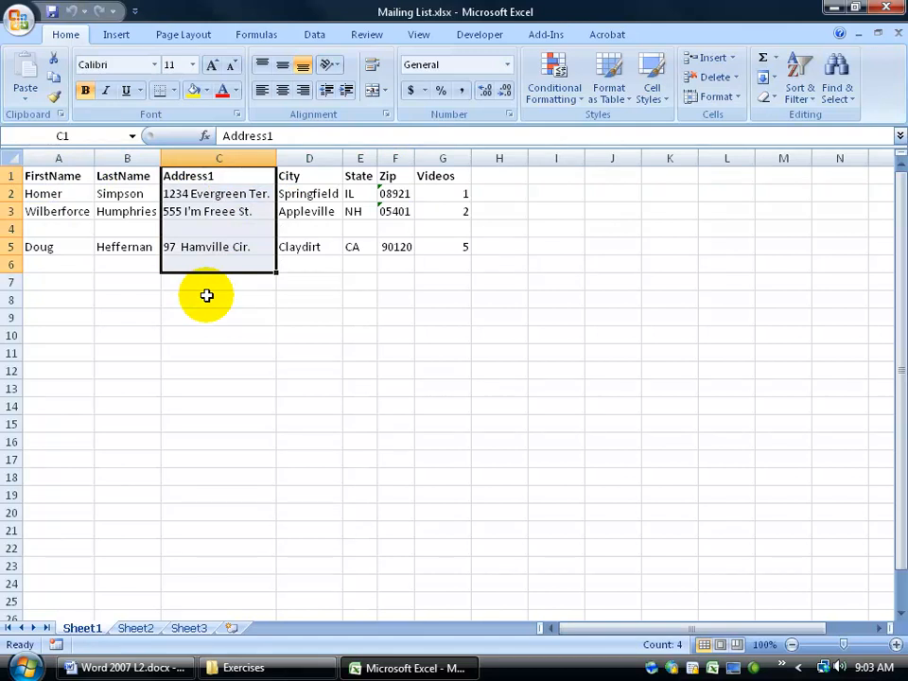
left_click(39, 176)
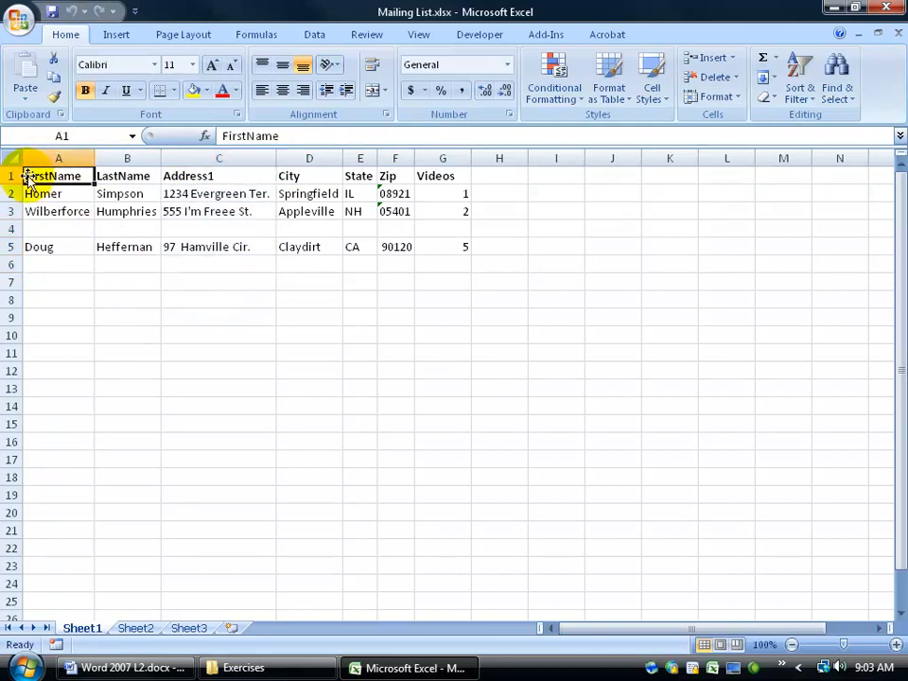
left_click_drag(114, 176, 220, 176)
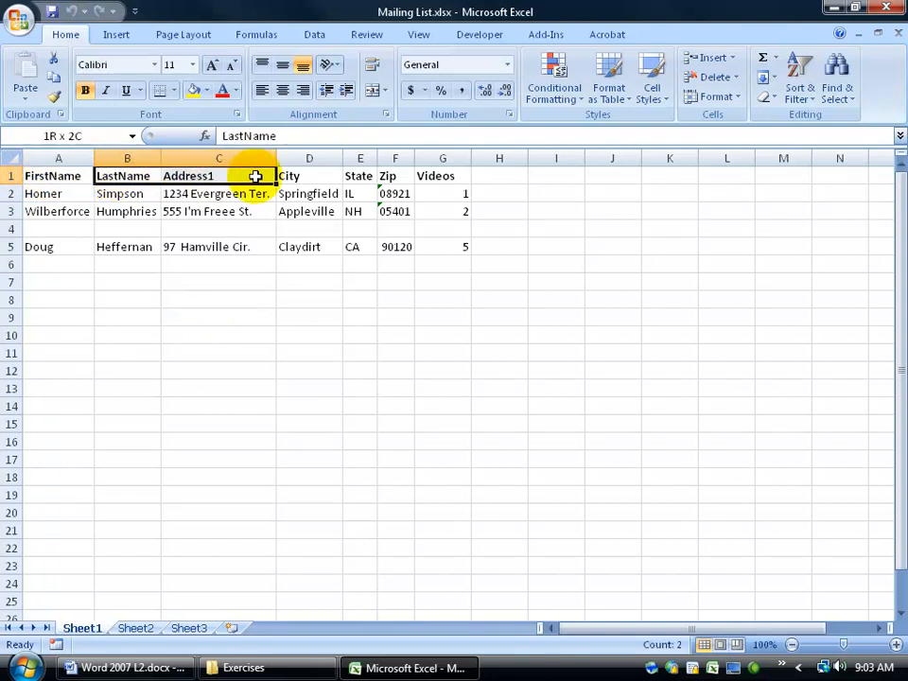
left_click(229, 195)
left_click(217, 215)
left_click(217, 248)
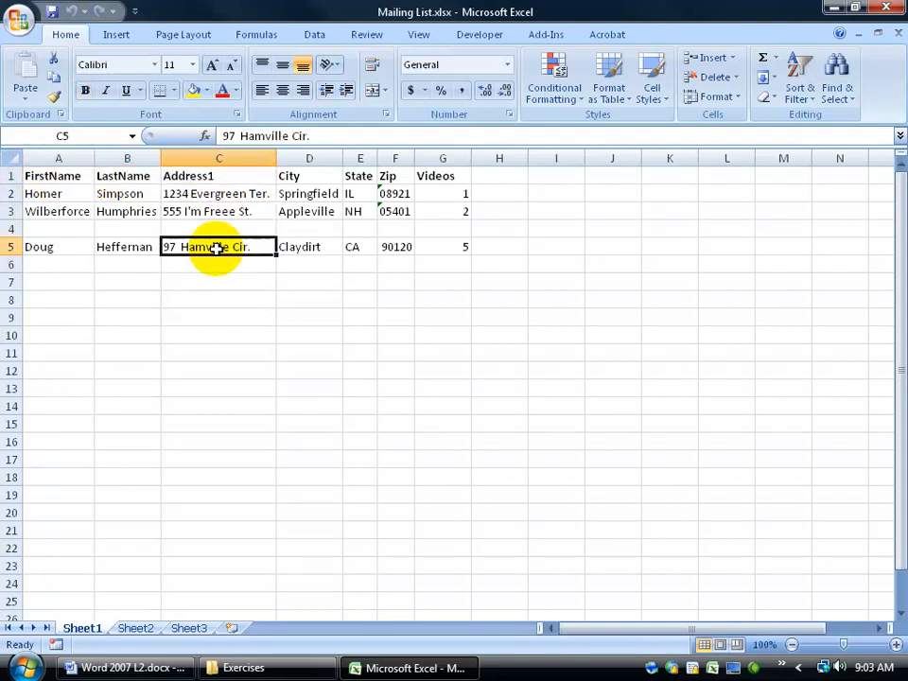
left_click(49, 178)
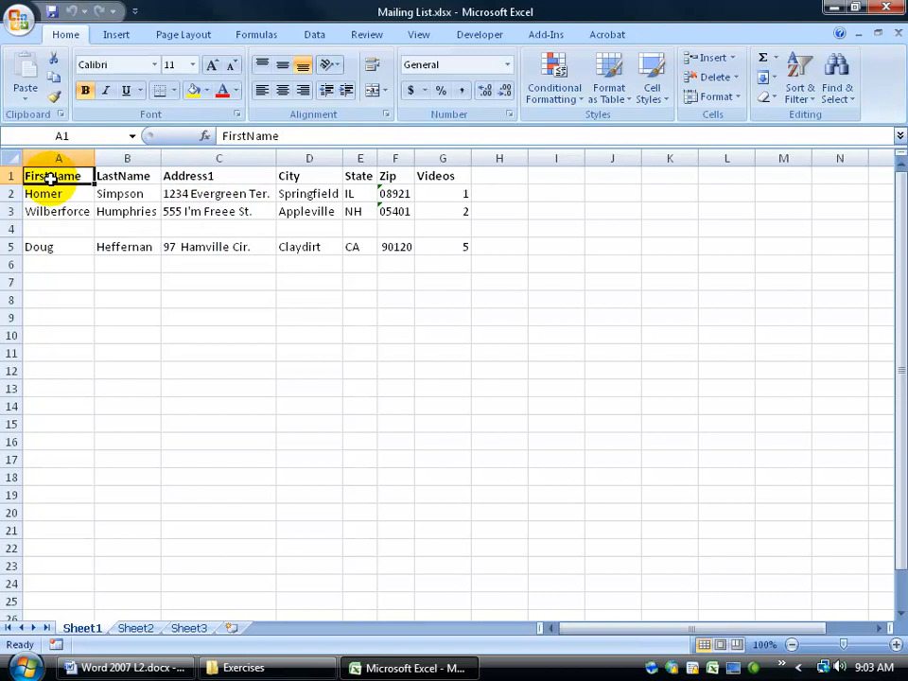
left_click(56, 229)
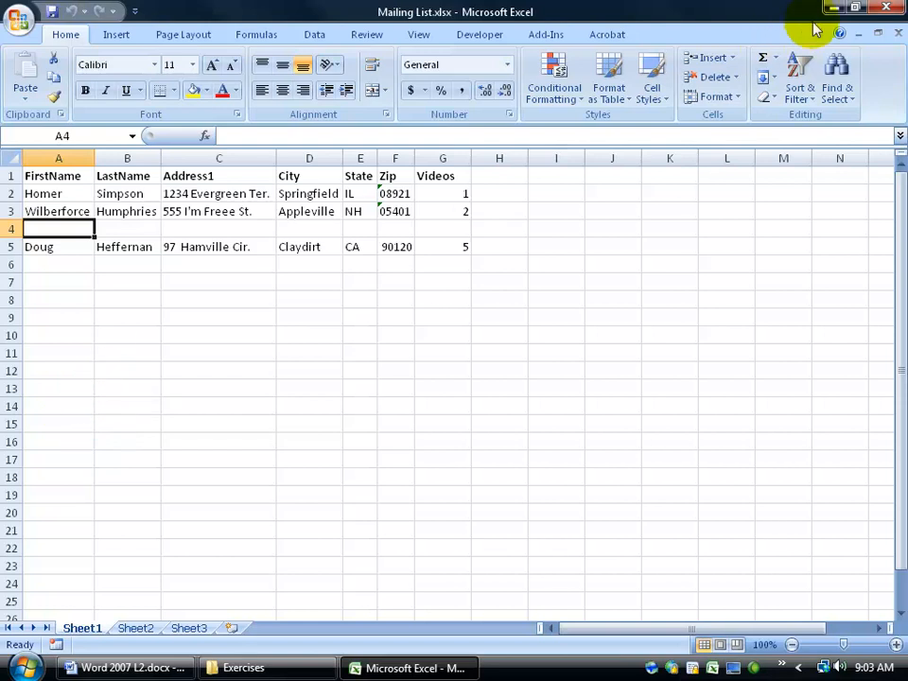
- Close Excel and the Exercises folder, then launch Word 2007 with a new blank document
left_click(896, 10)
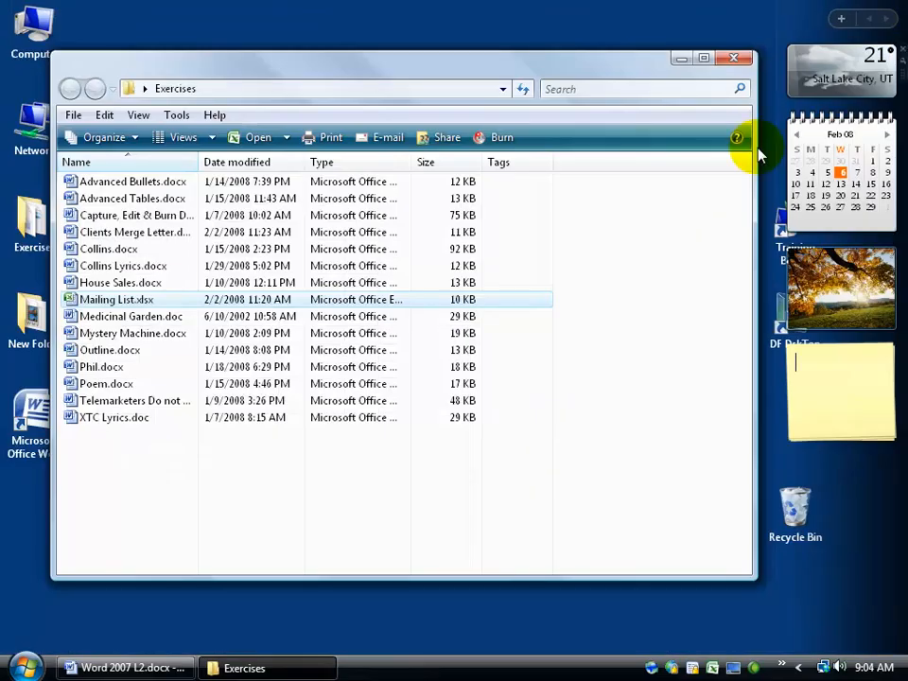
left_click(123, 234)
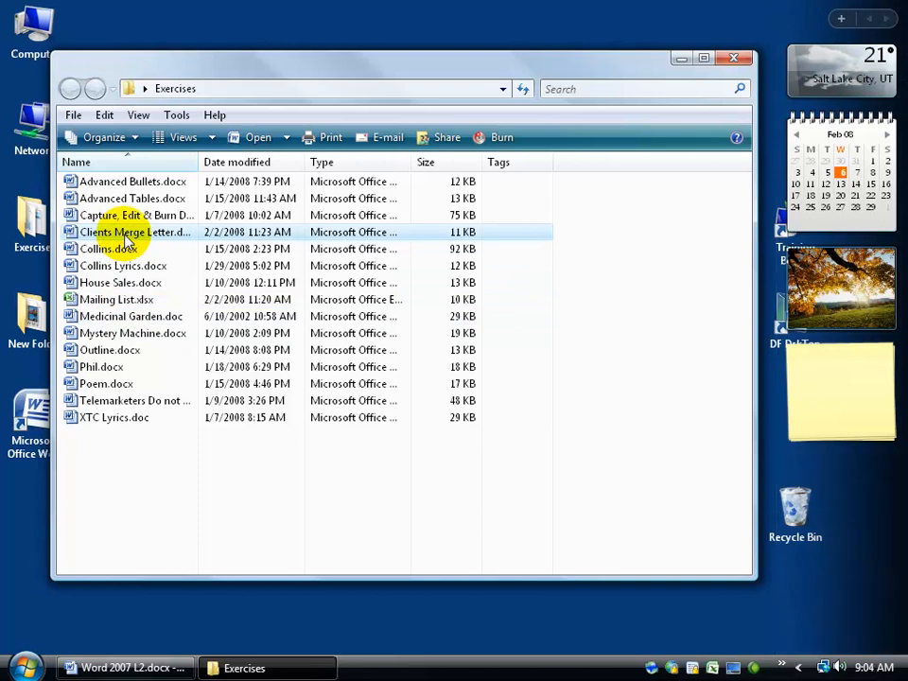
left_click(109, 301)
left_click(99, 233)
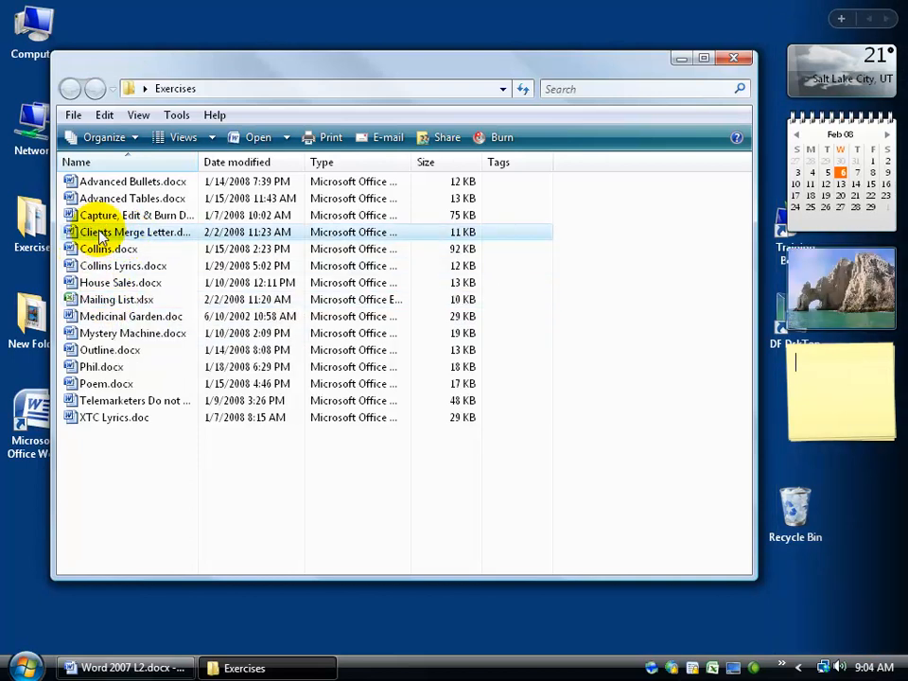
left_click(109, 302)
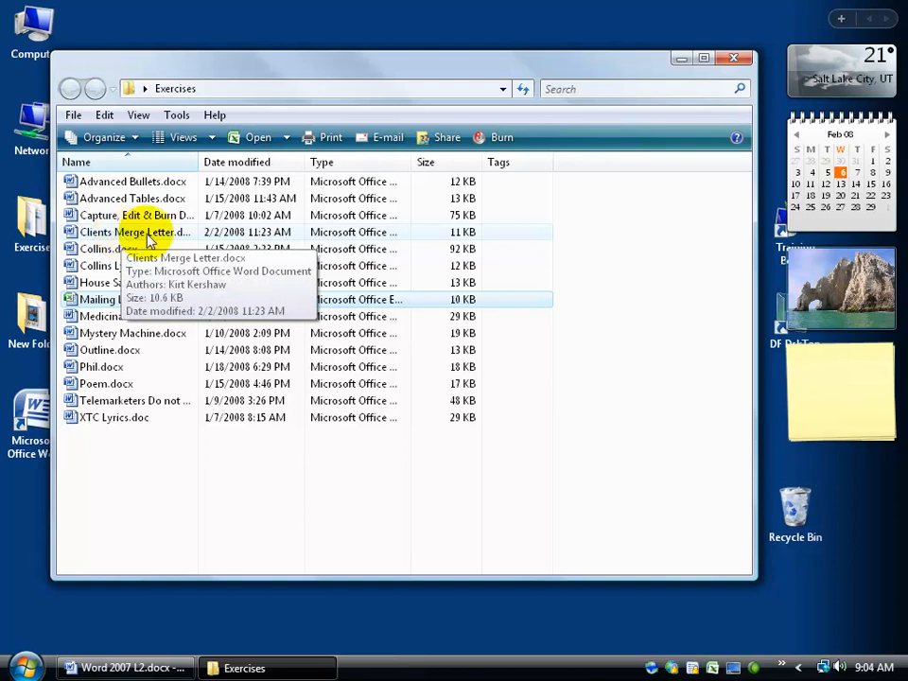
left_click(734, 58)
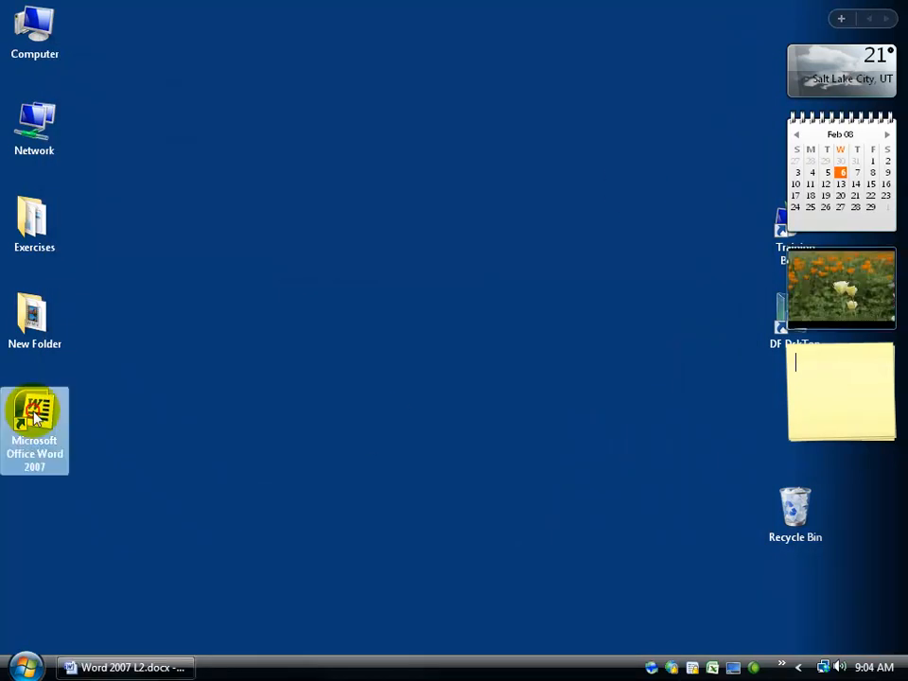
double_click(35, 416)
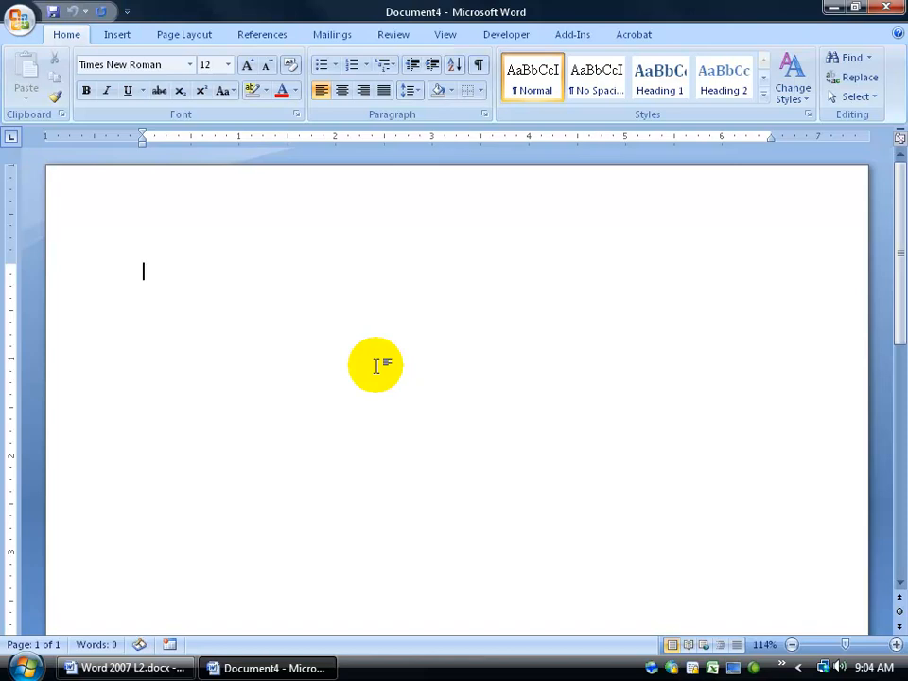
- Launch the Step by Step Mail Merge Wizard from Mailings > Start Mail Merge
left_click(343, 39)
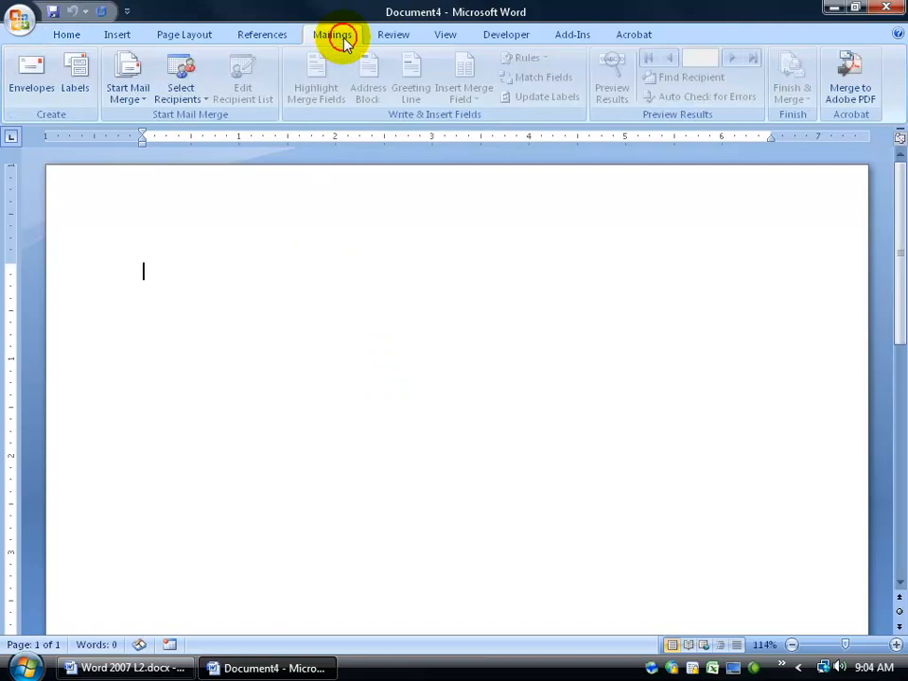
left_click(138, 95)
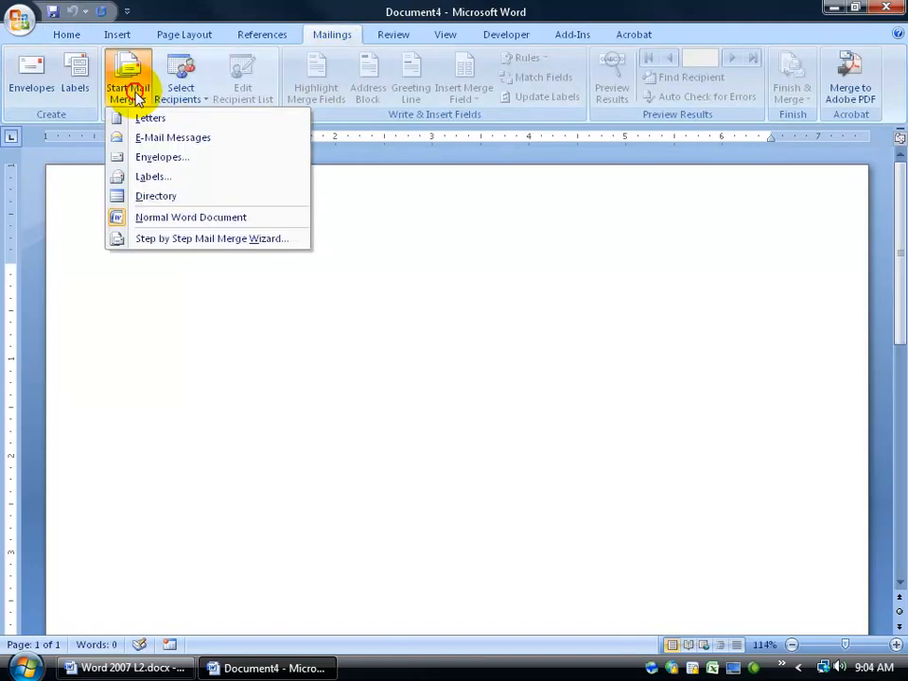
left_click(150, 243)
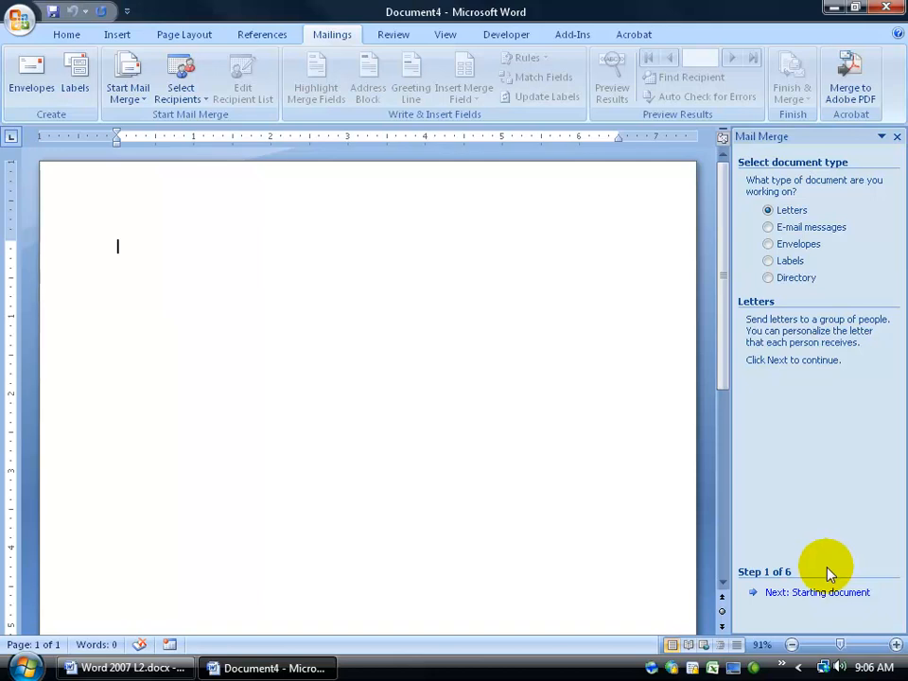
- Move the wizard to step 2, typing a test 'Dear' and erasing it from the page
left_click(820, 593)
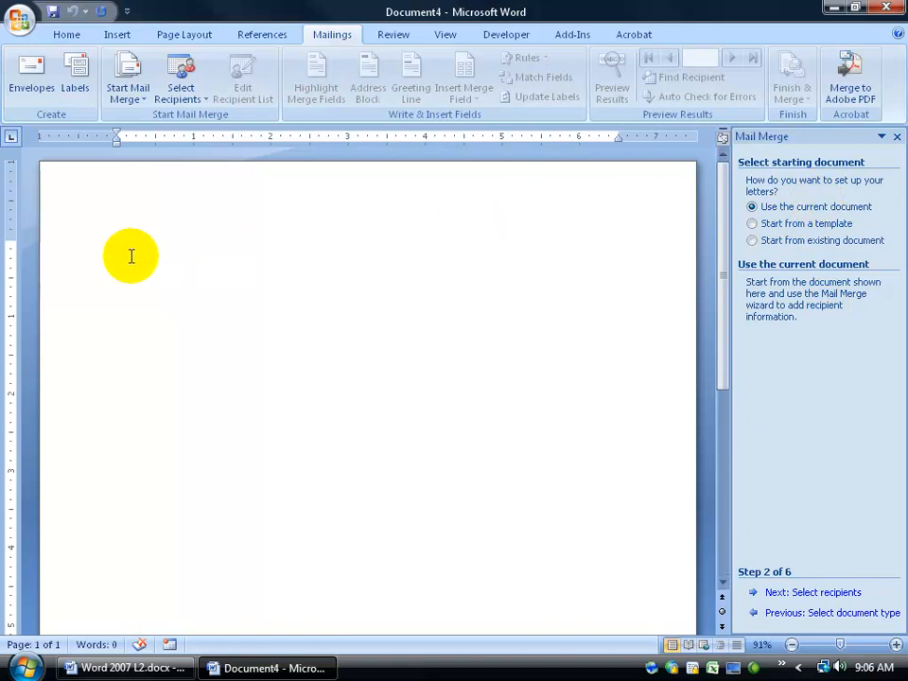
type("Dear")
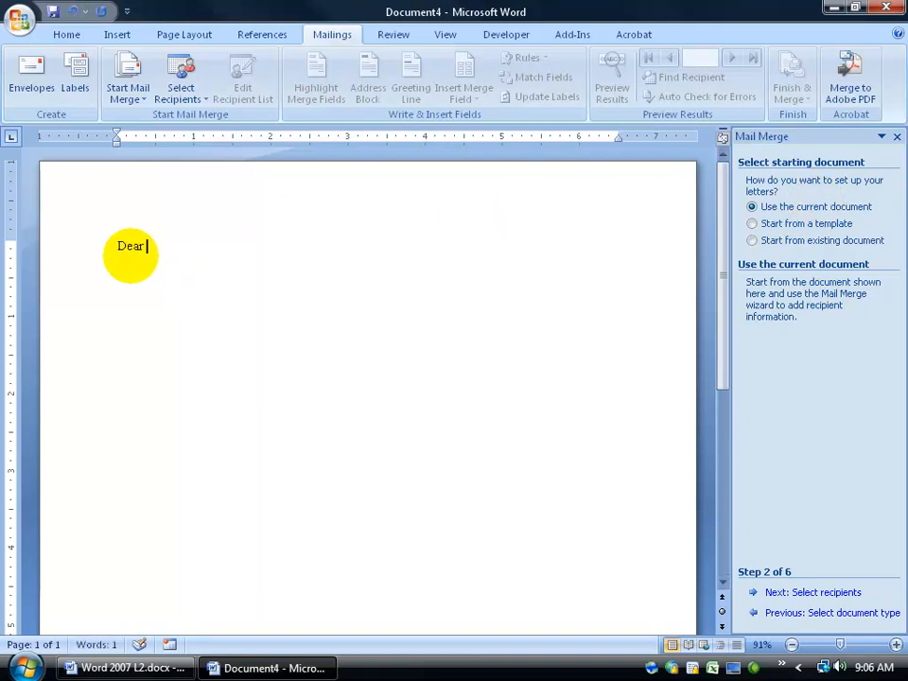
key("BackSpace")
key("BackSpace")
key("BackSpace")
key("BackSpace")
key("BackSpace")
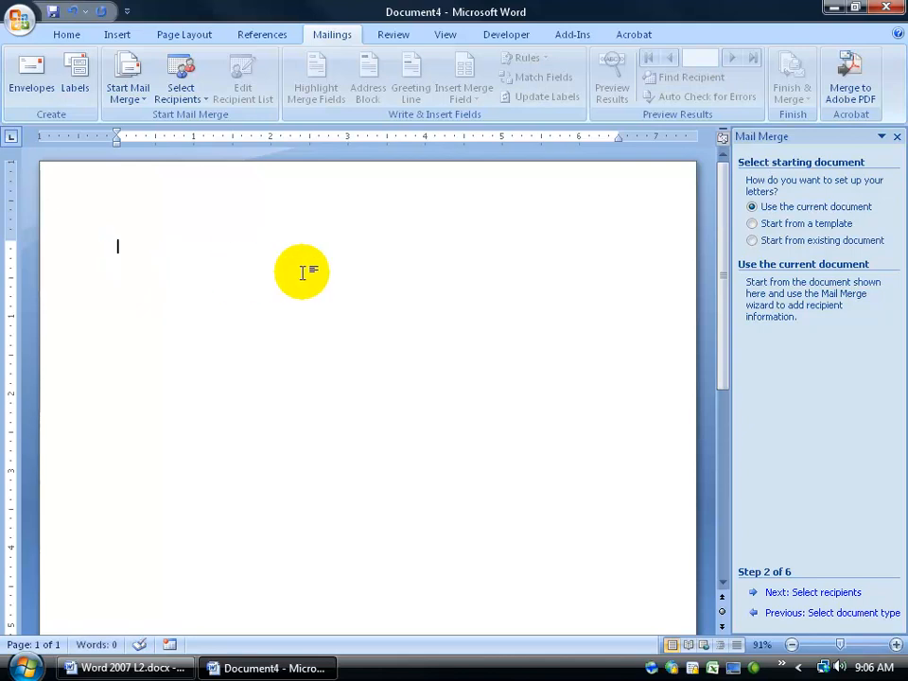
- Use Clients Merge Letter.docx from Desktop > Exercises as the starting document and continue to recipients
left_click(752, 242)
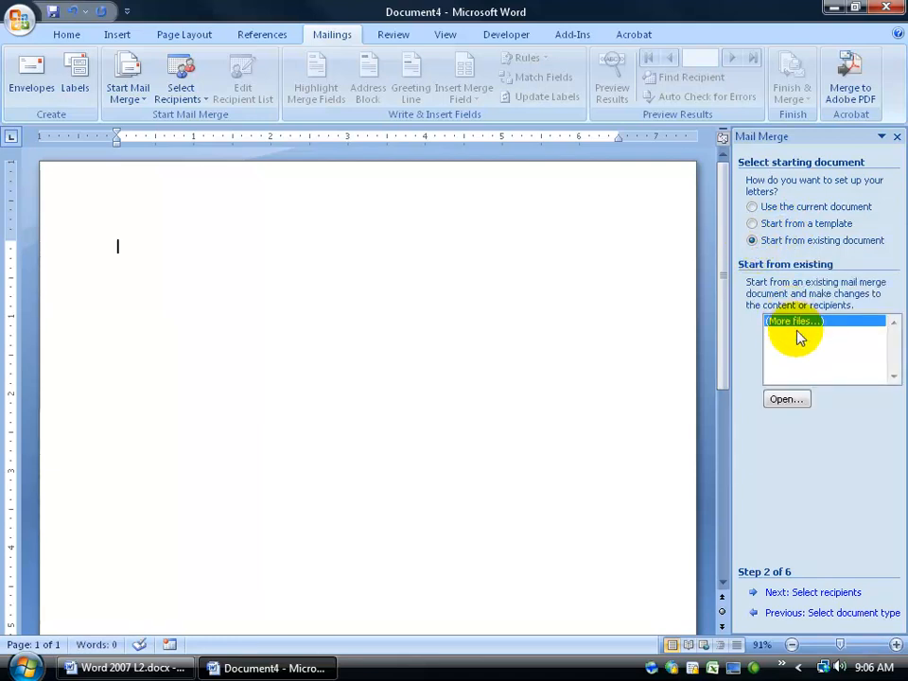
left_click(782, 401)
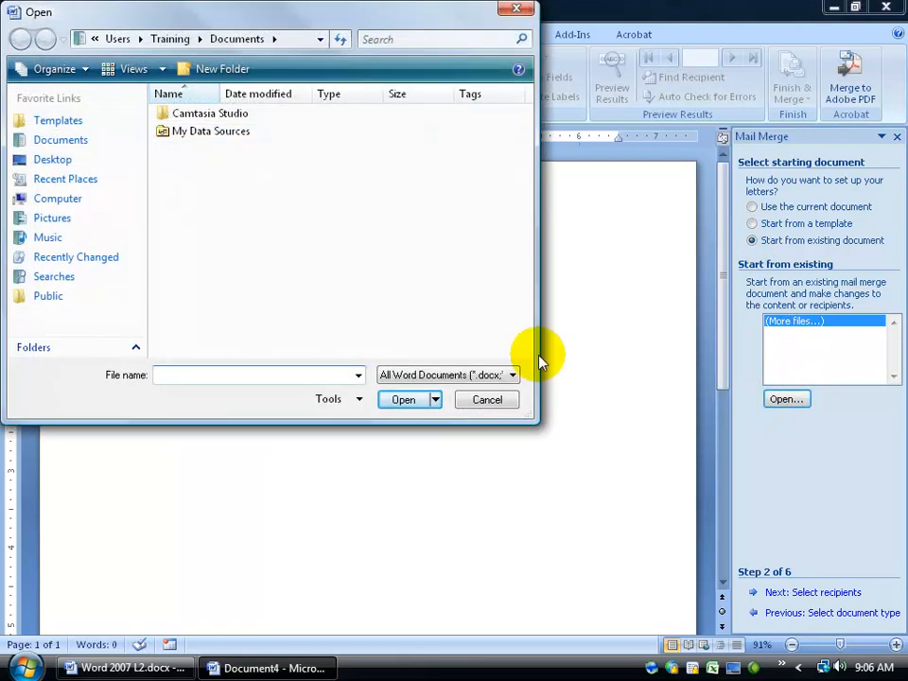
left_click(59, 161)
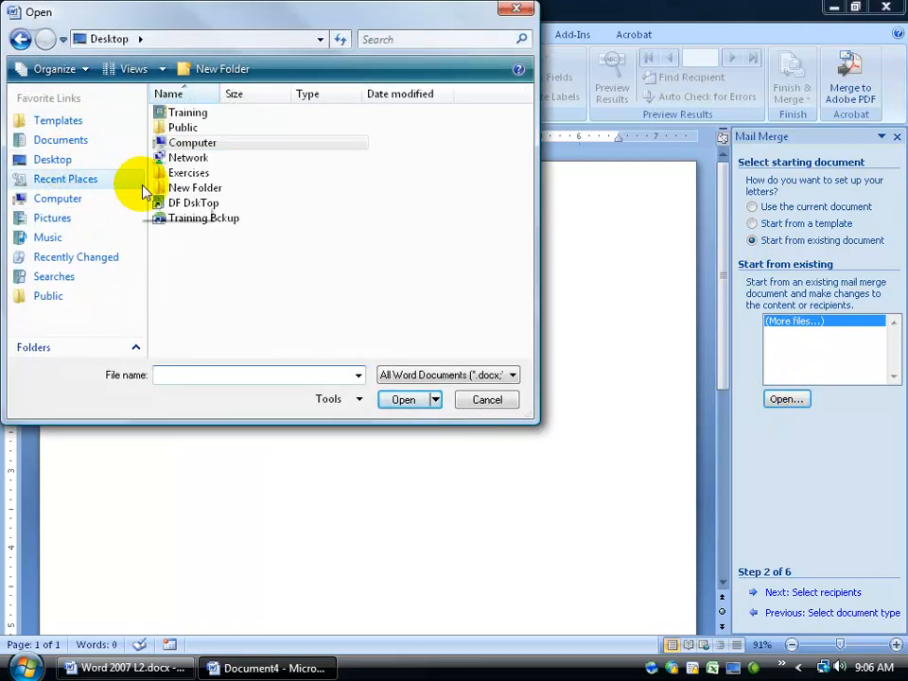
double_click(192, 173)
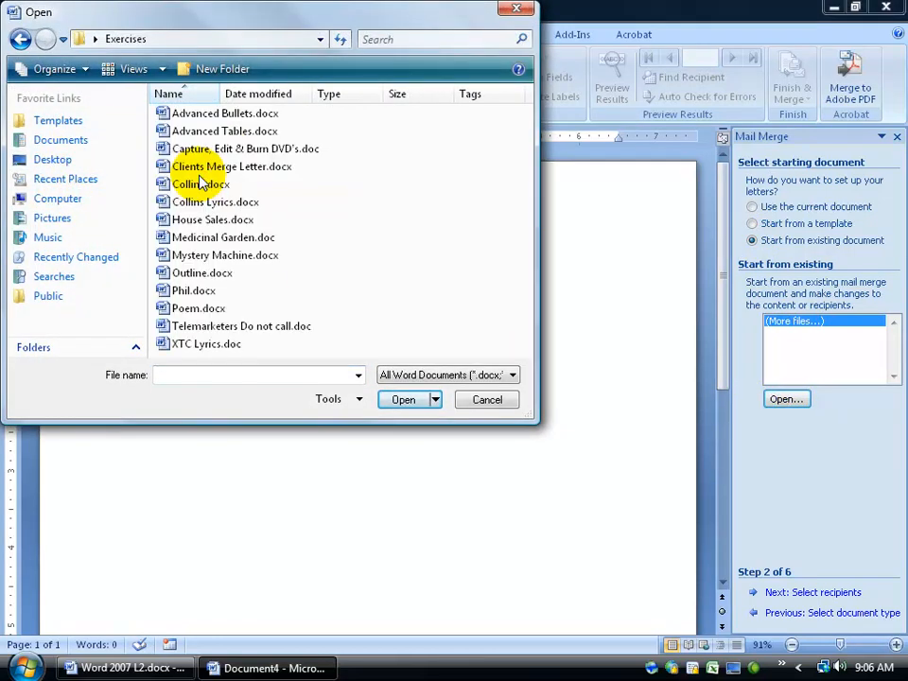
double_click(243, 170)
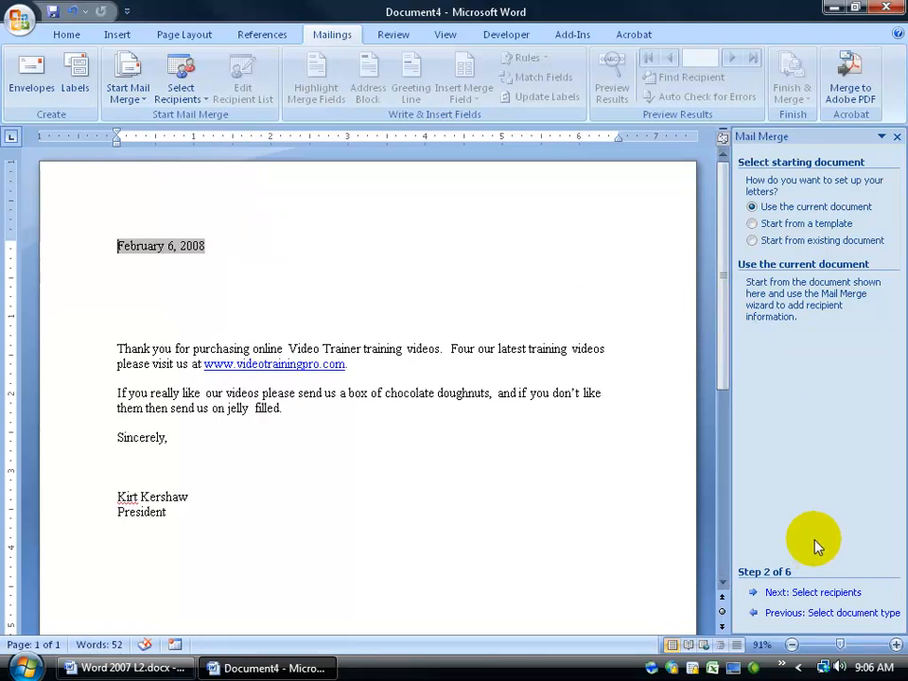
left_click(808, 593)
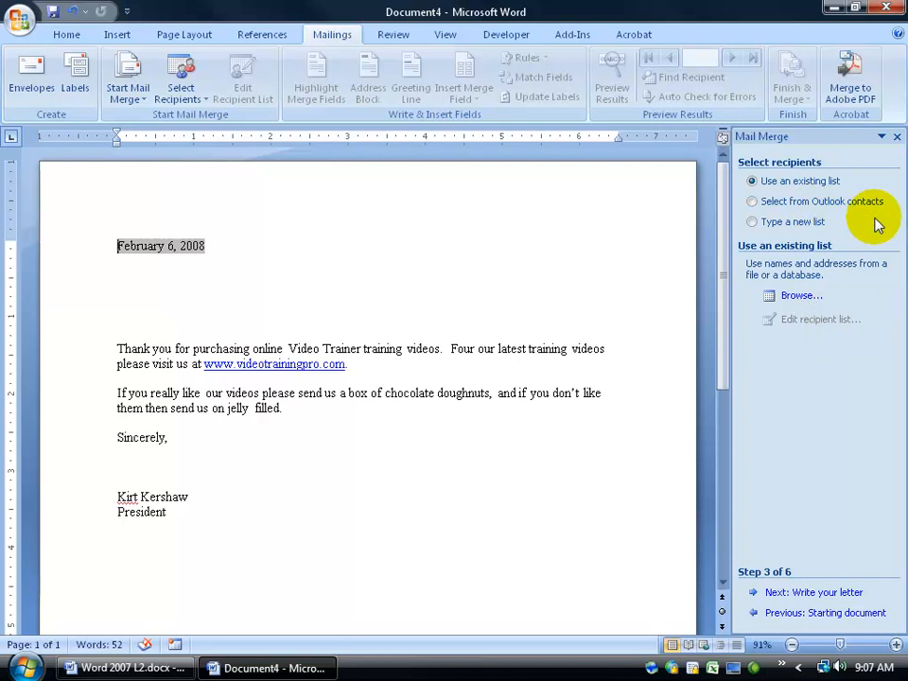
- After the Outlook contacts option fails with a warning, choose Type a new list and create one
left_click(753, 202)
left_click(799, 296)
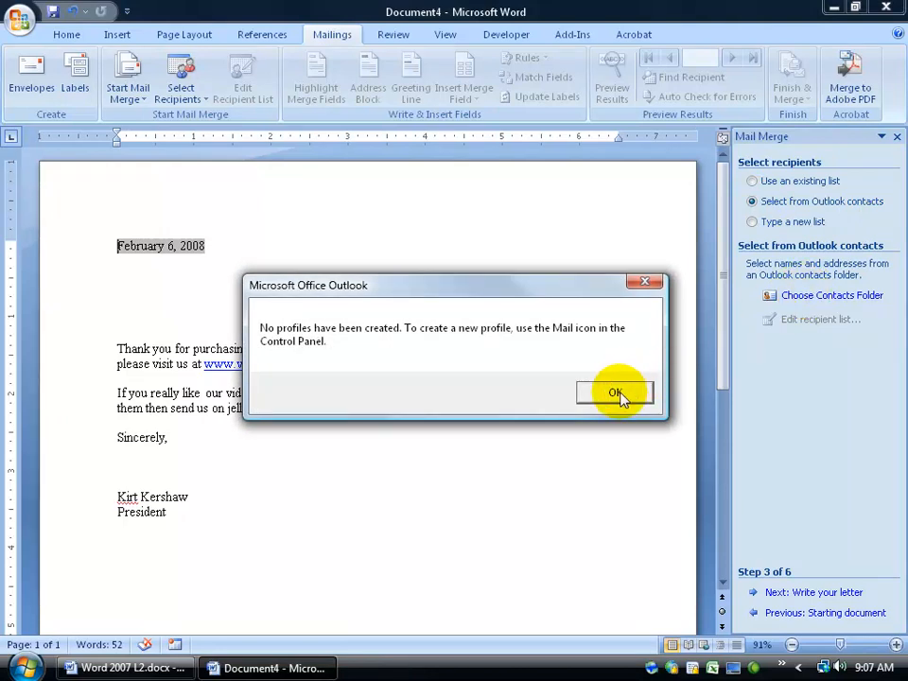
left_click(617, 394)
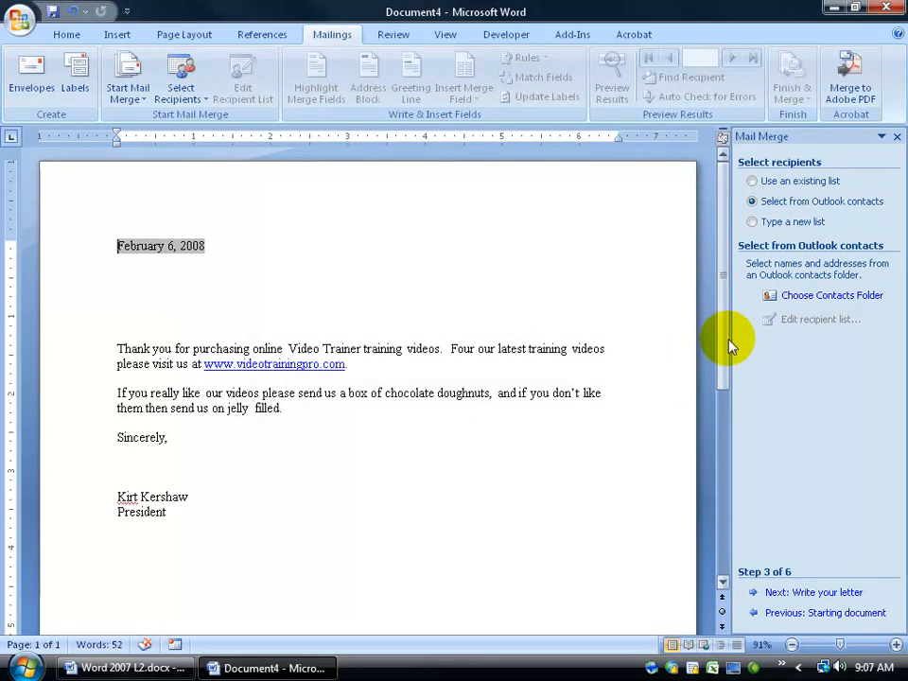
left_click(752, 221)
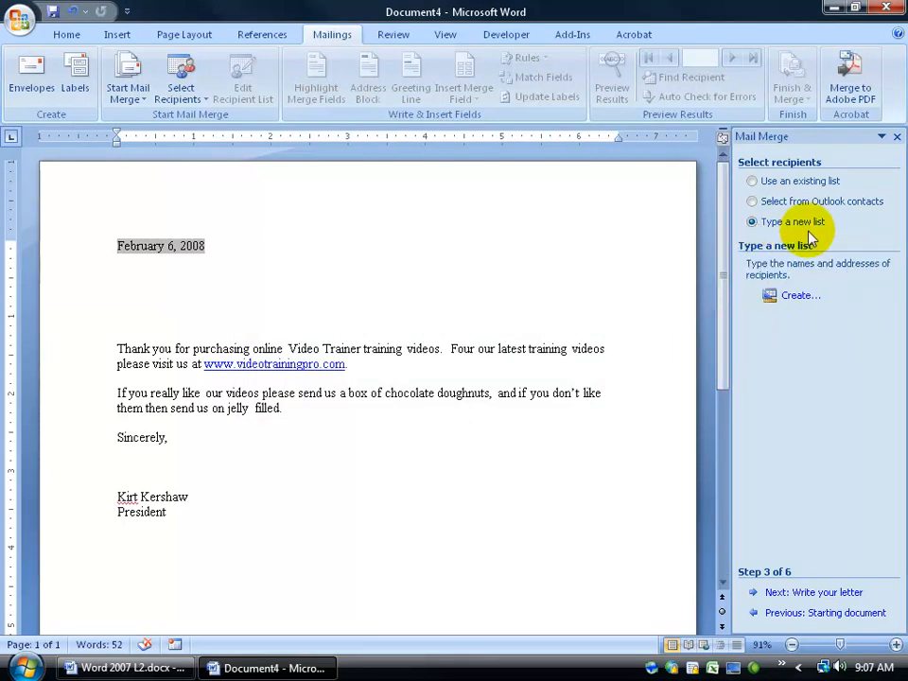
left_click(801, 295)
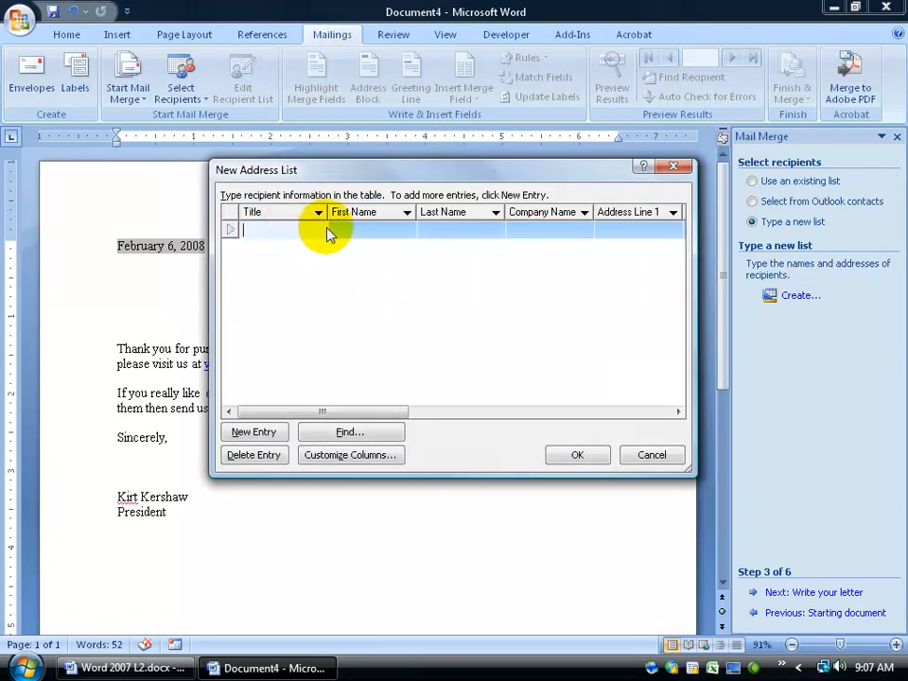
- Enter two recipients, titled Mr. and Mrs., each with a first and last name
left_click_drag(381, 412, 333, 407)
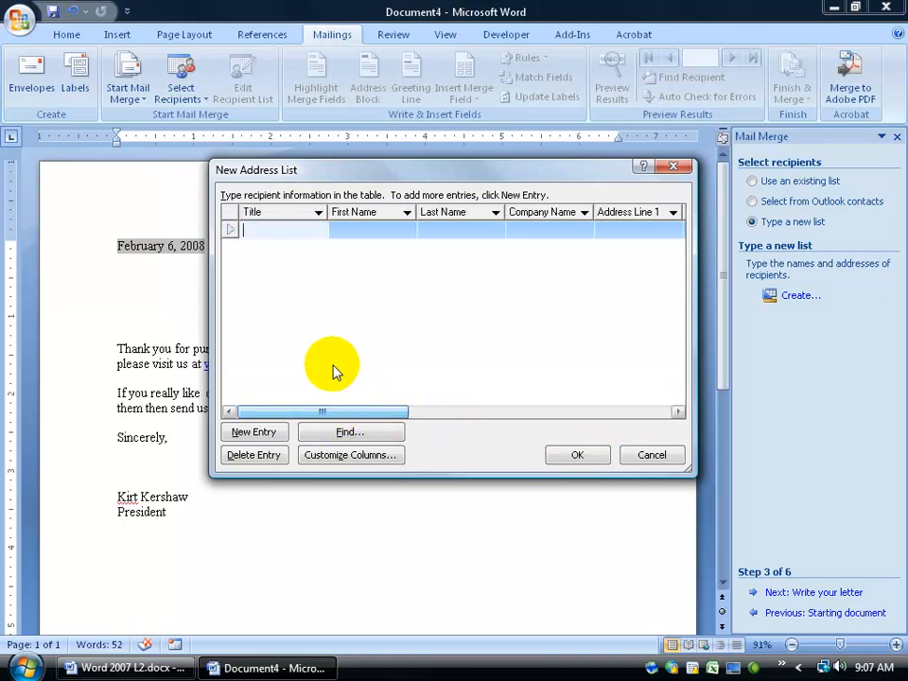
type("Mr.")
key("Tab")
key("Tab")
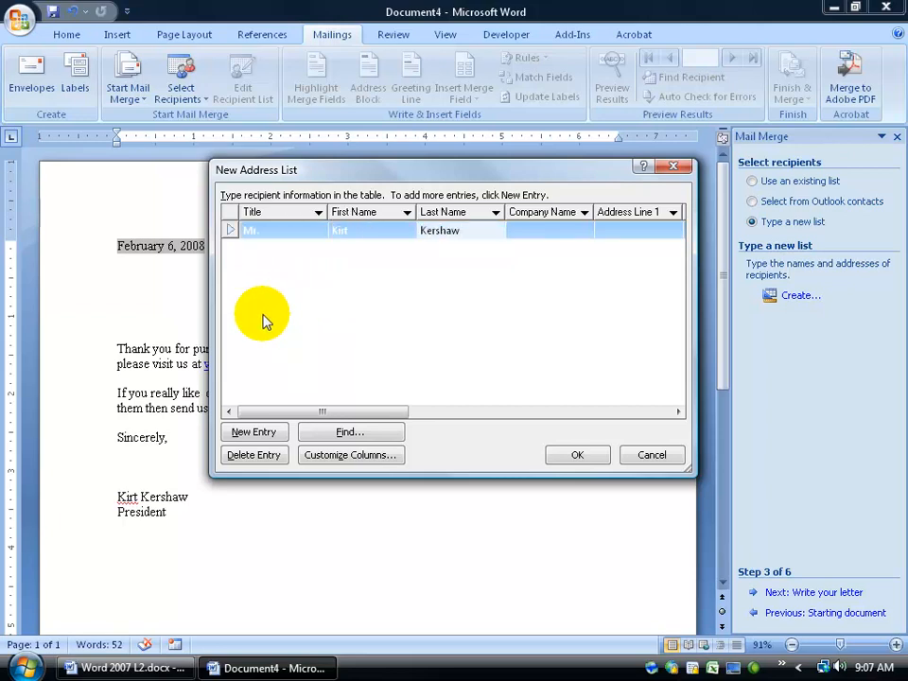
left_click(255, 431)
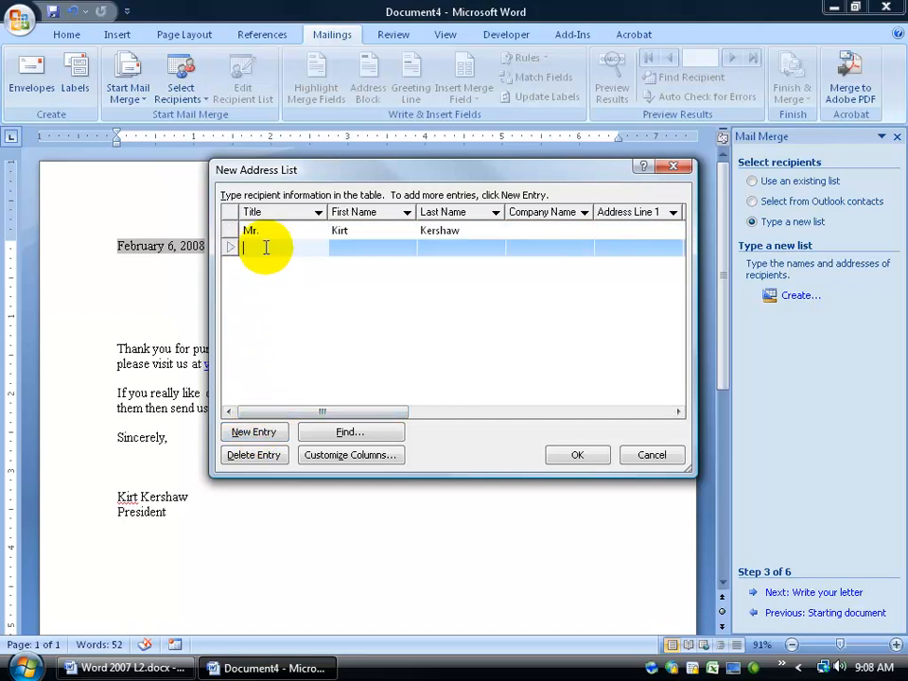
type("Mrs.")
key("Tab")
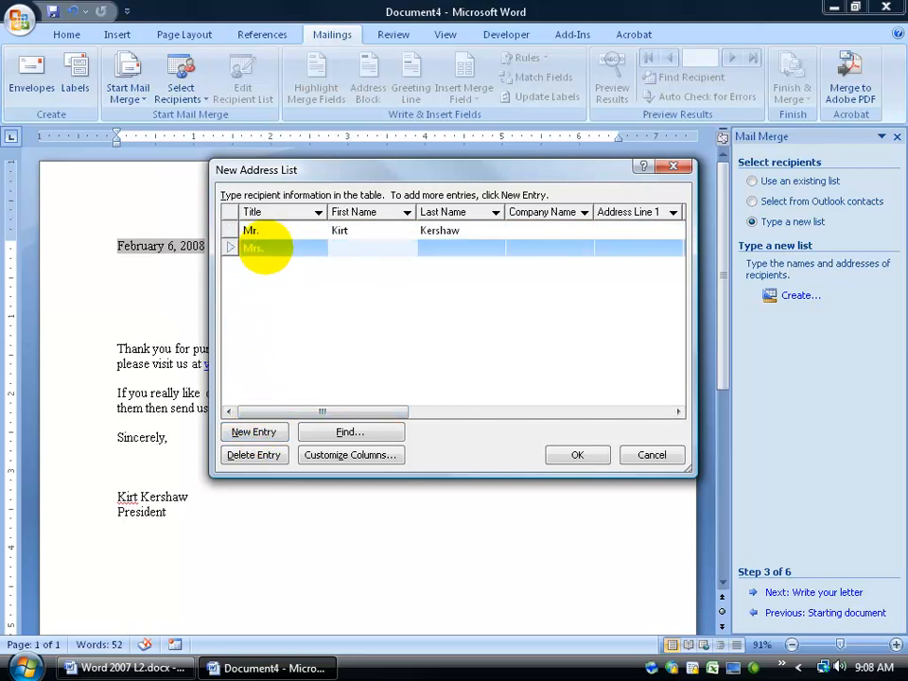
key("Tab")
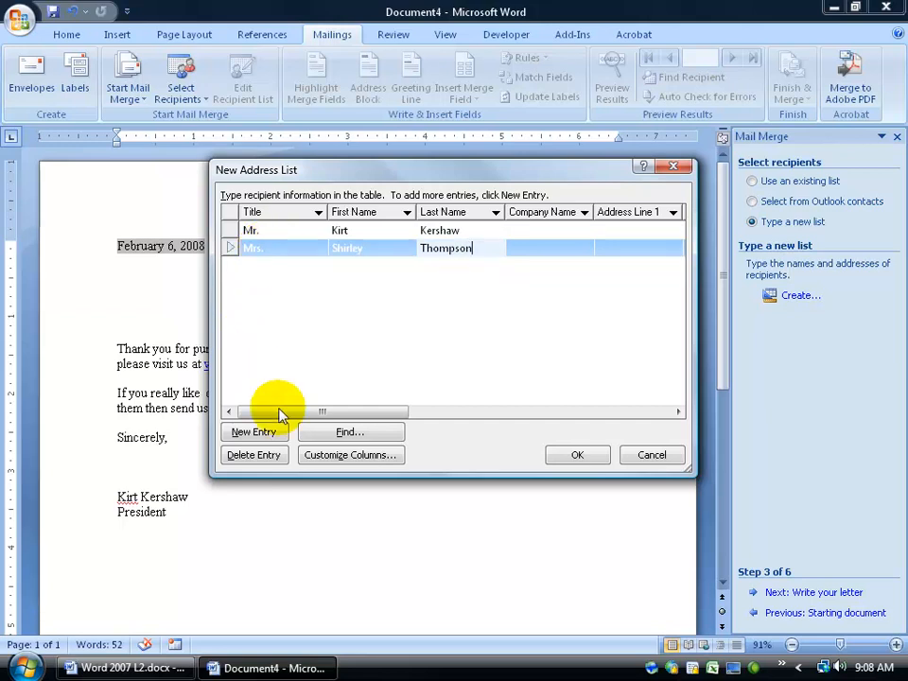
- Check Customize Columns, search the list for the second recipient's first name, then confirm the list
left_click(382, 459)
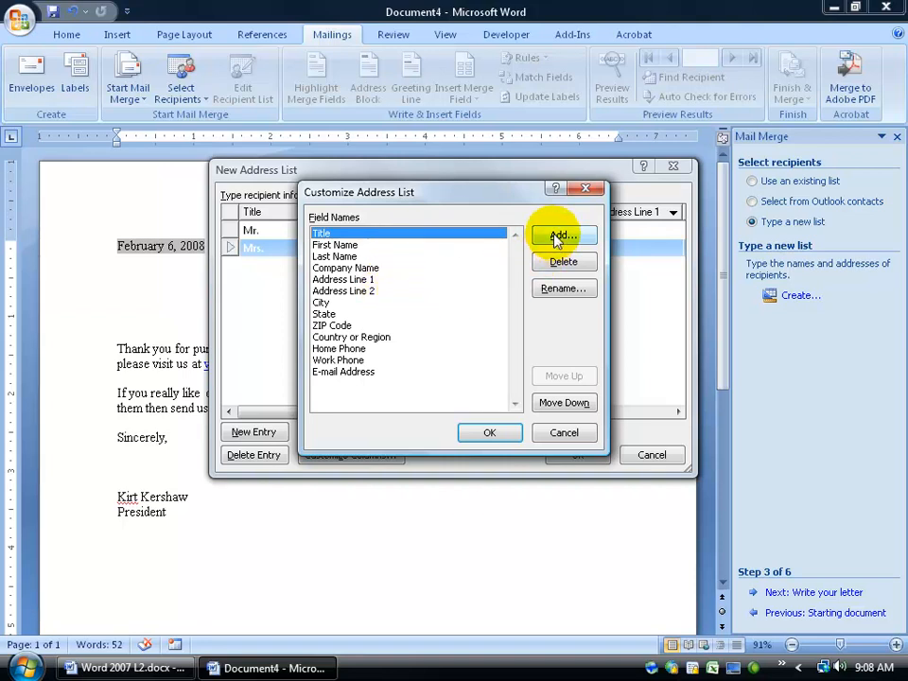
left_click(587, 194)
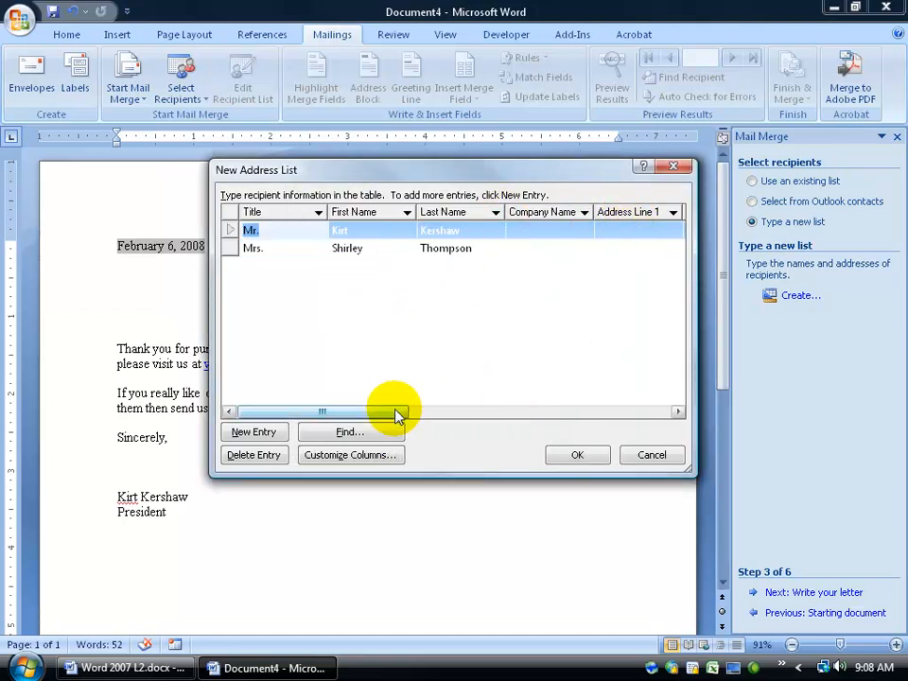
left_click_drag(401, 412, 497, 414)
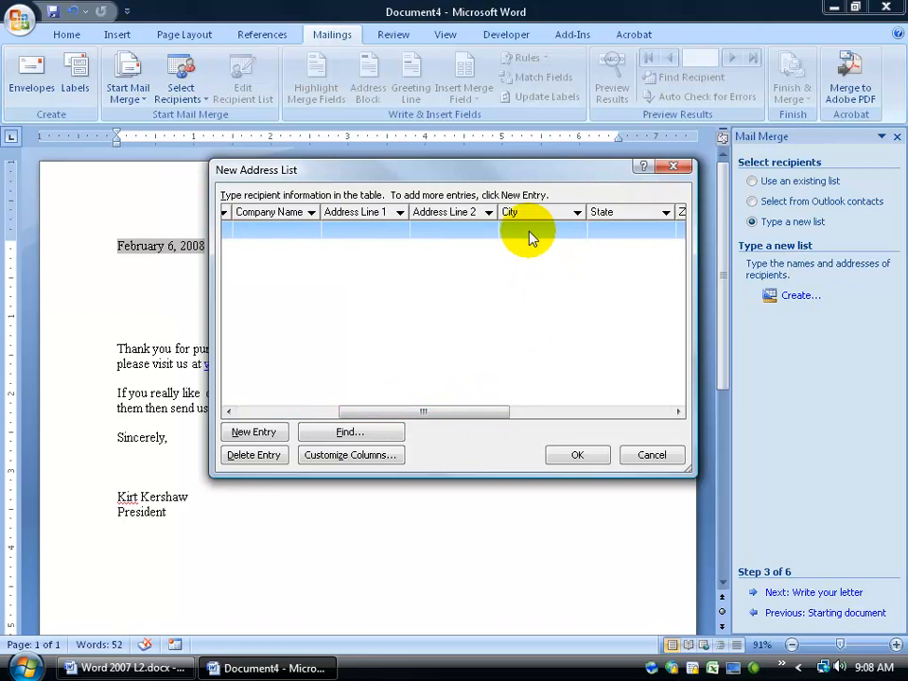
left_click_drag(463, 416, 317, 419)
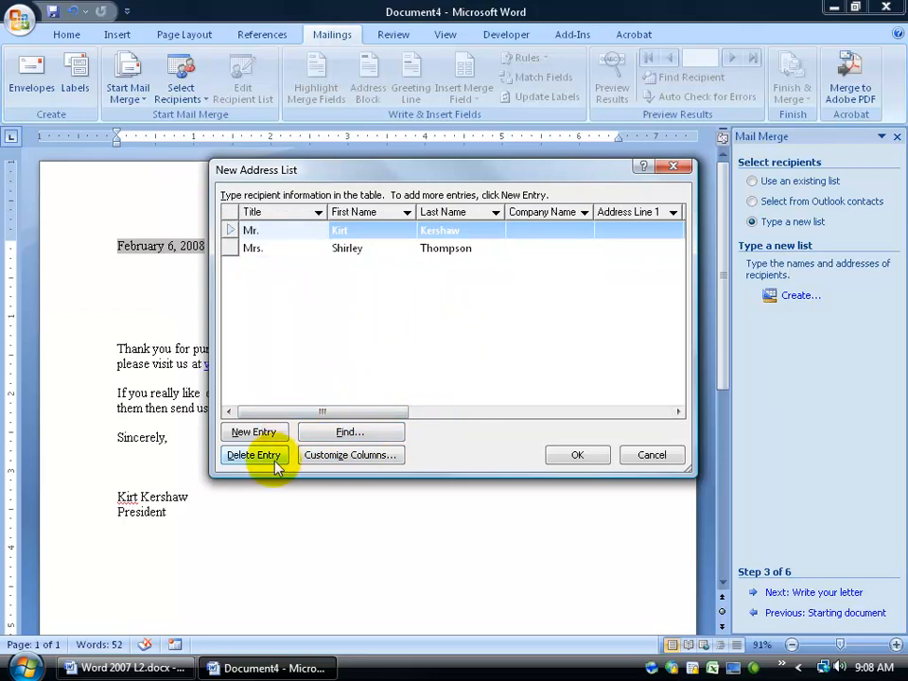
left_click(333, 438)
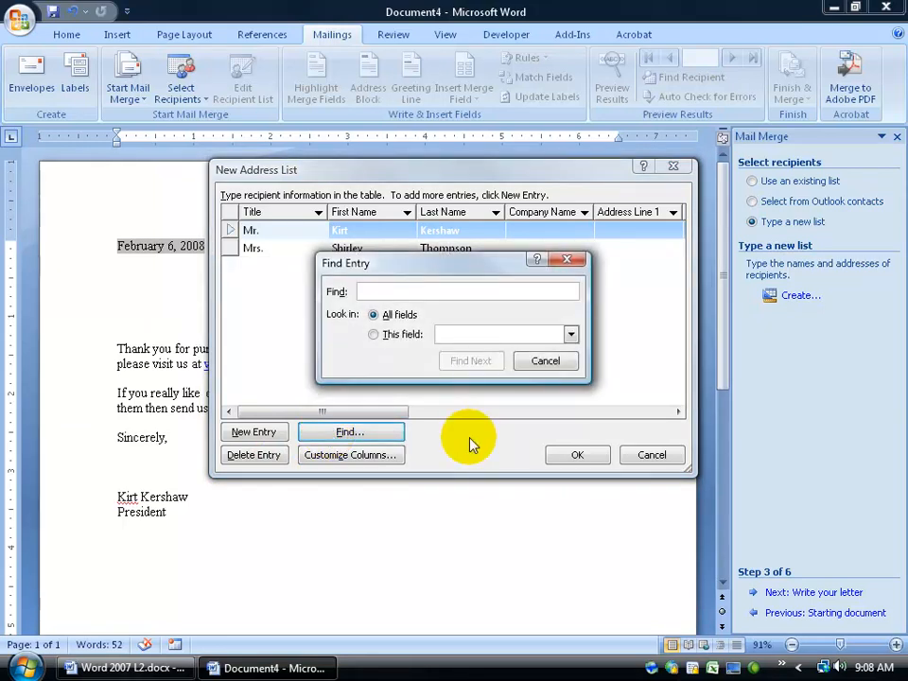
type("shirley")
left_click(490, 366)
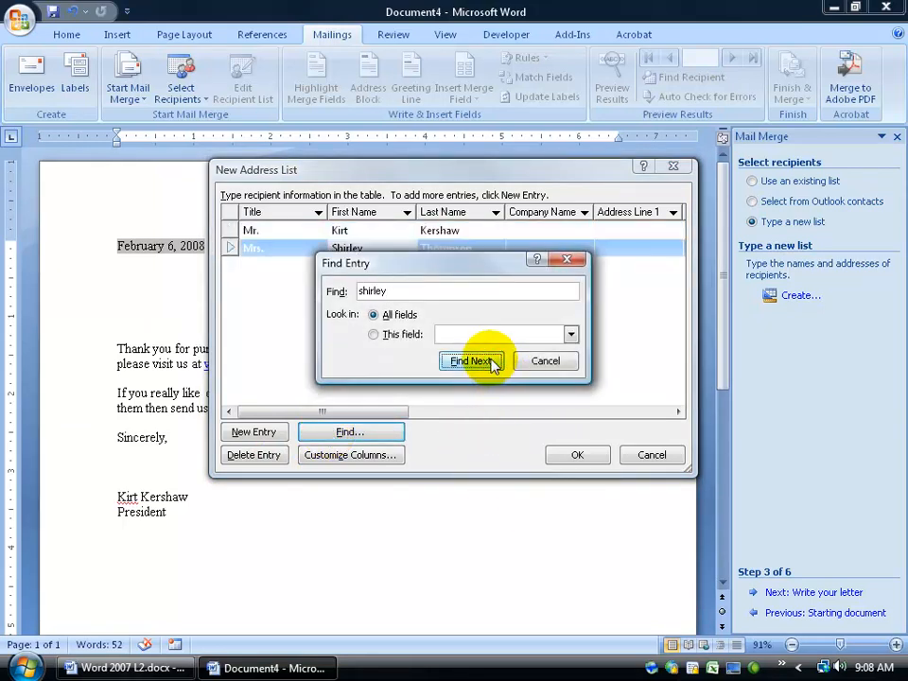
left_click(543, 365)
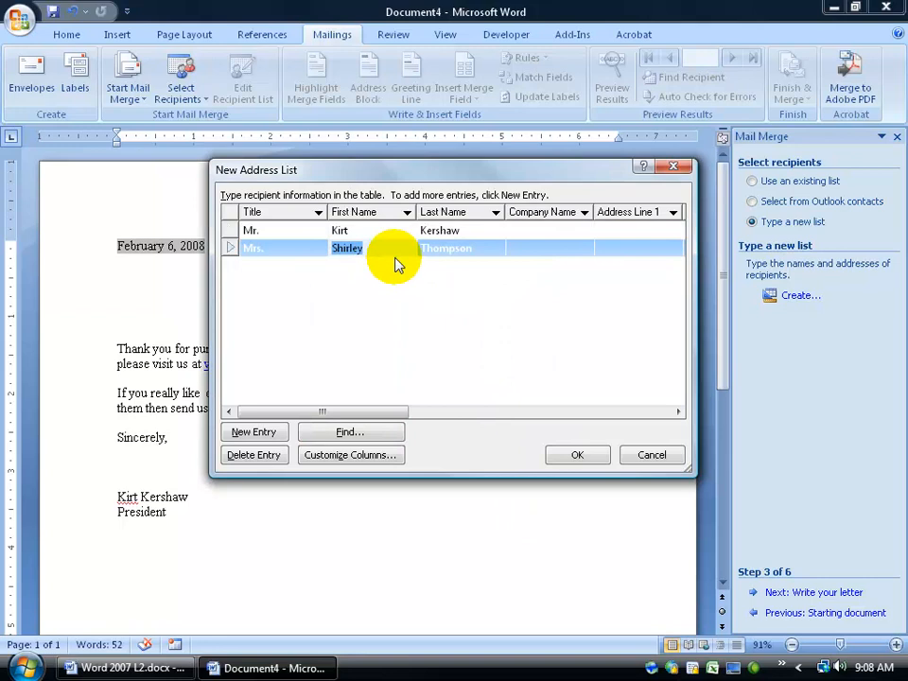
left_click(578, 456)
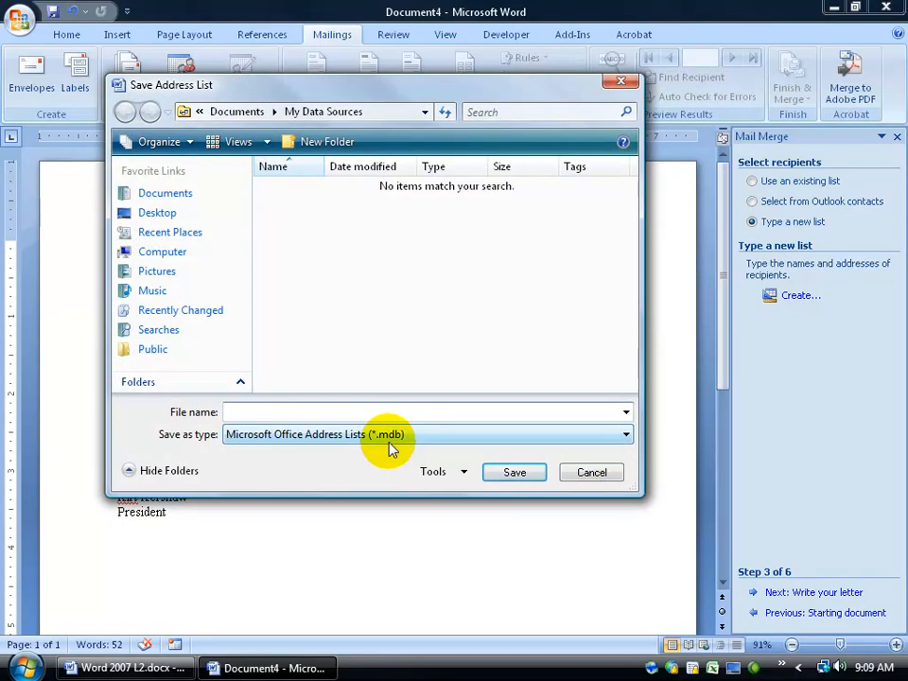
- Save the address list on the Desktop as Movie Ticket Database
left_click(151, 217)
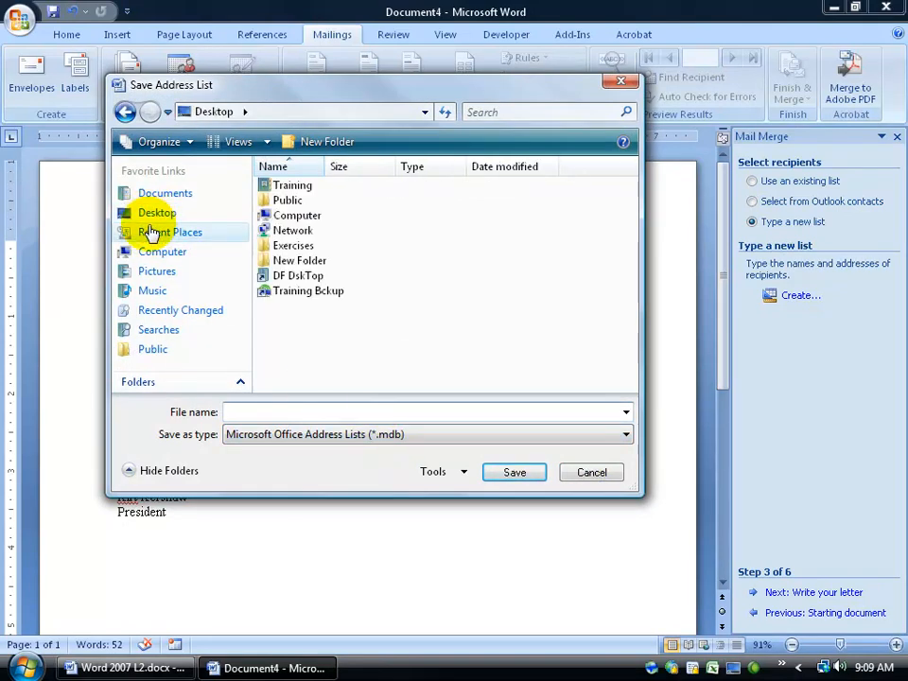
type("Movie Ticket Database")
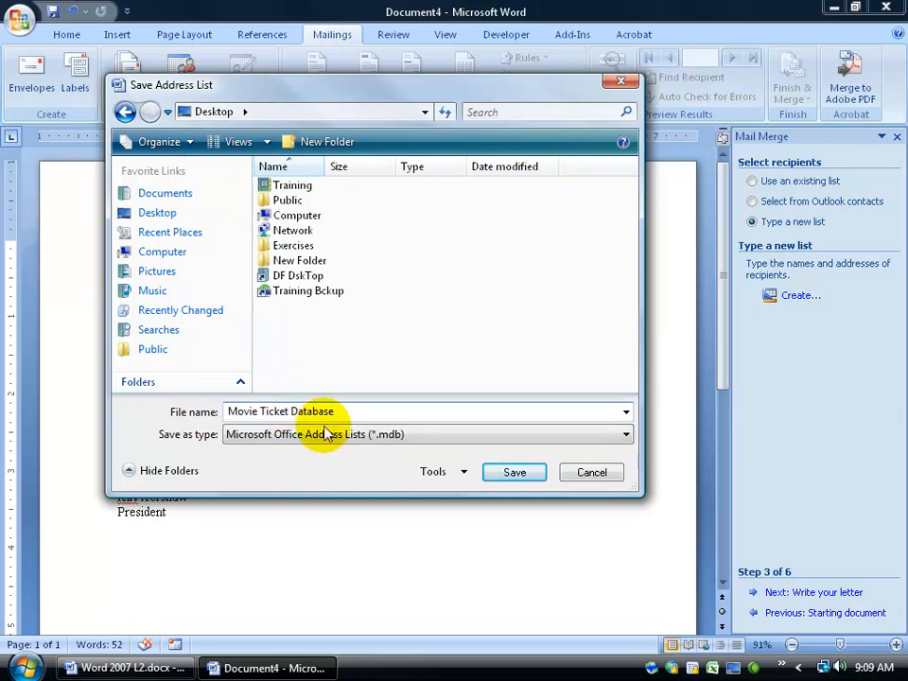
left_click(515, 473)
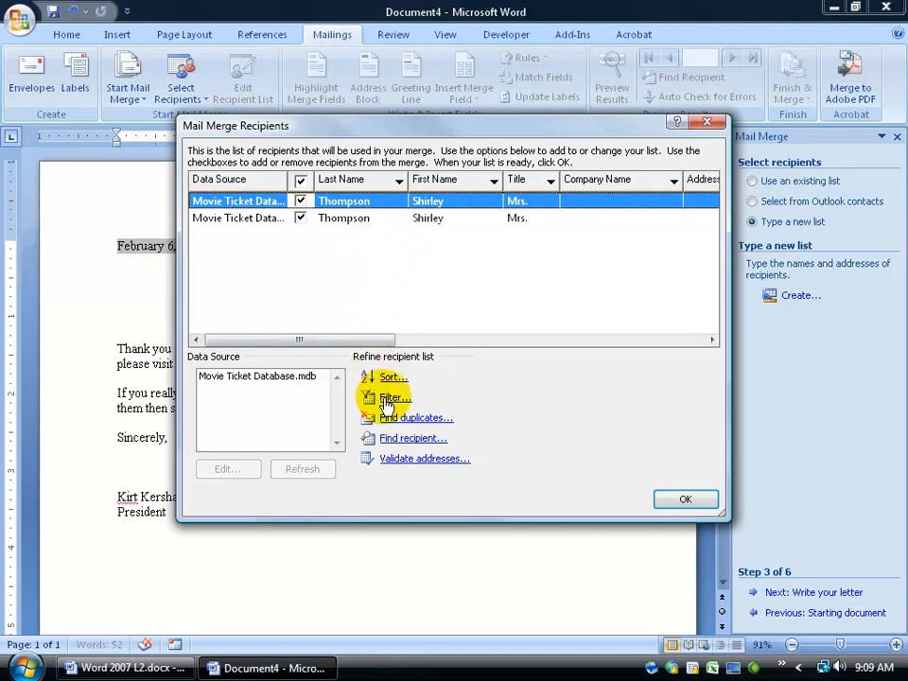
- Open and cancel editing of Movie Ticket Database.mdb twice, then accept the recipient list
left_click(258, 377)
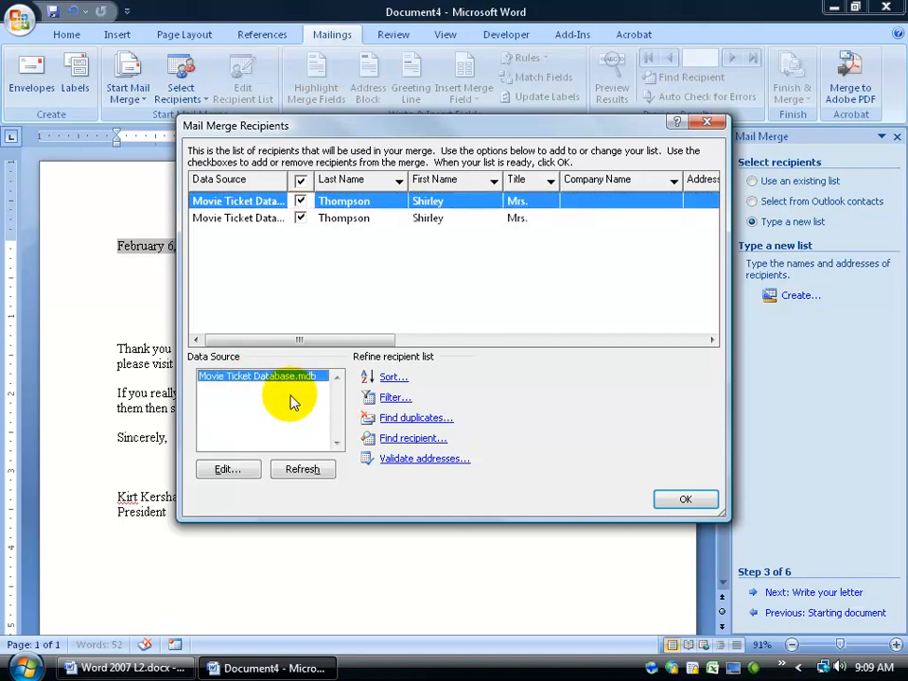
left_click(244, 481)
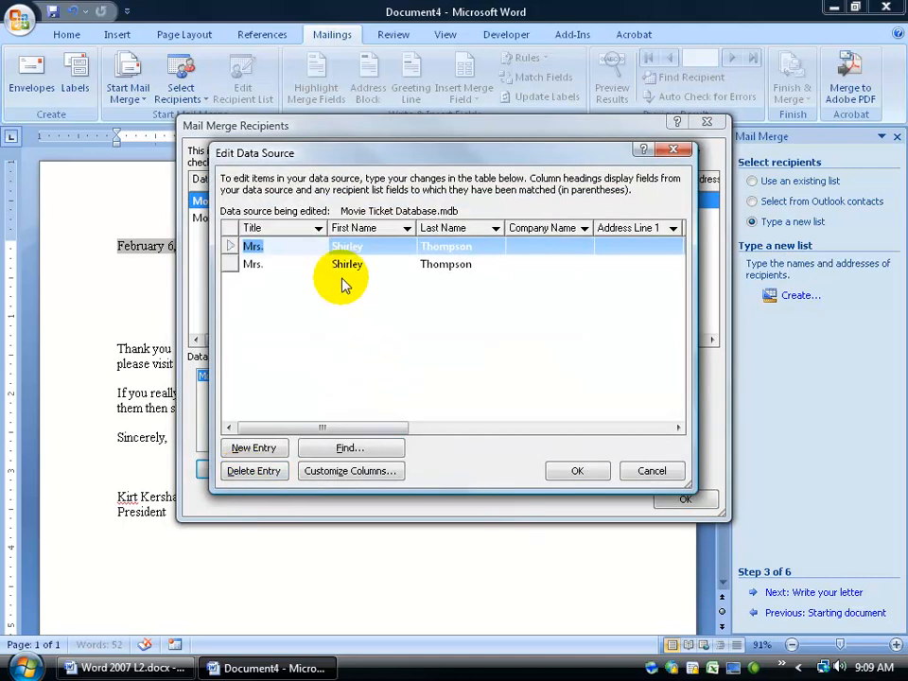
left_click(651, 471)
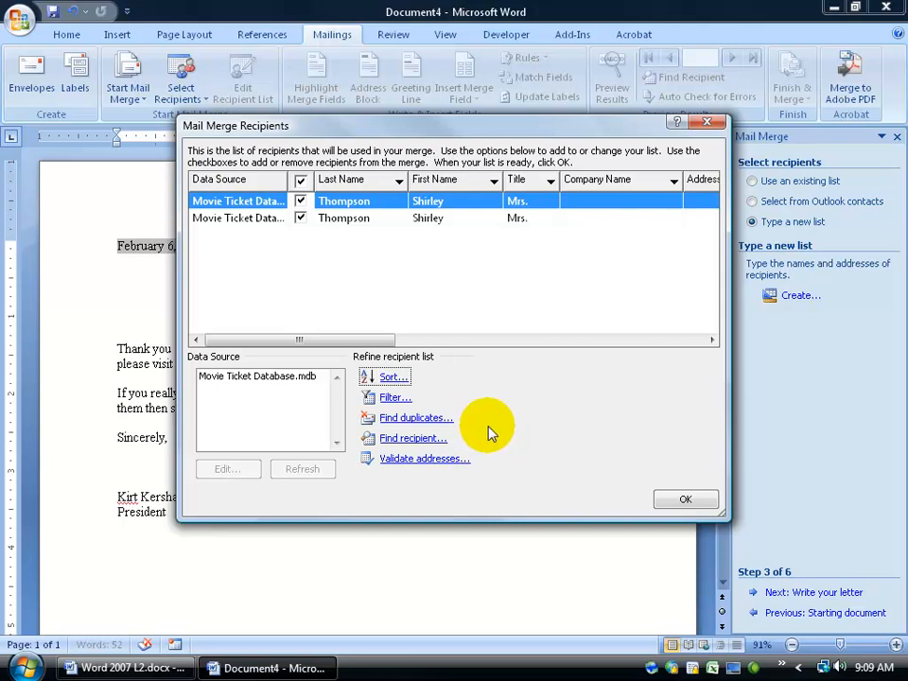
left_click(248, 379)
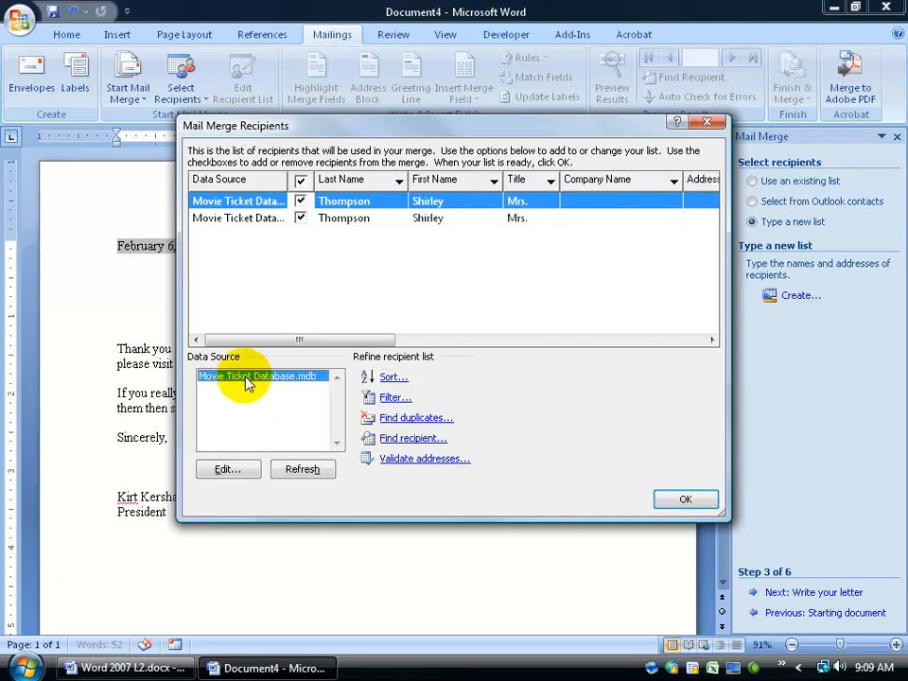
left_click(228, 470)
left_click(645, 474)
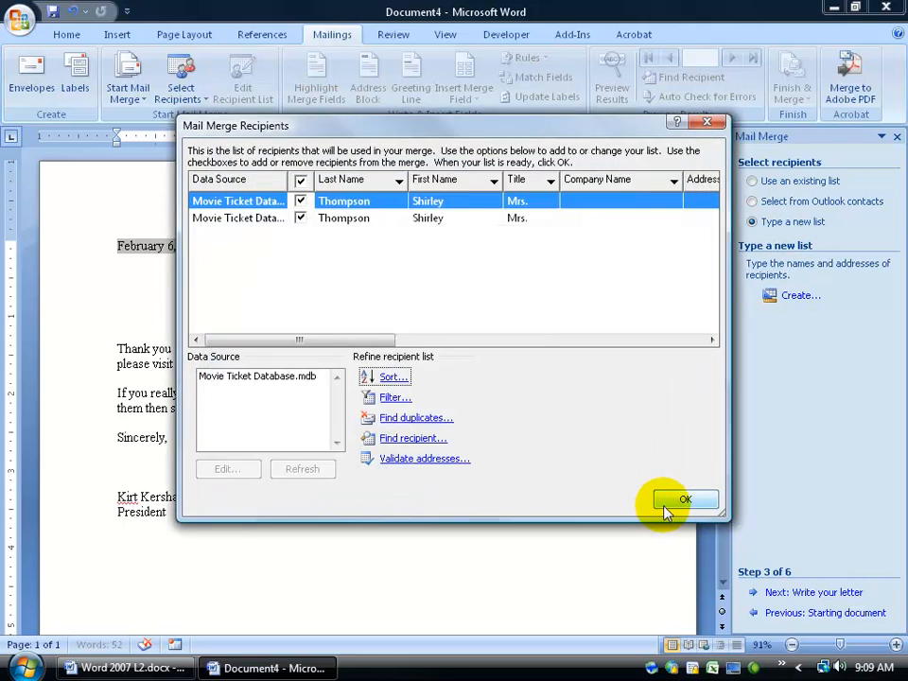
left_click(674, 504)
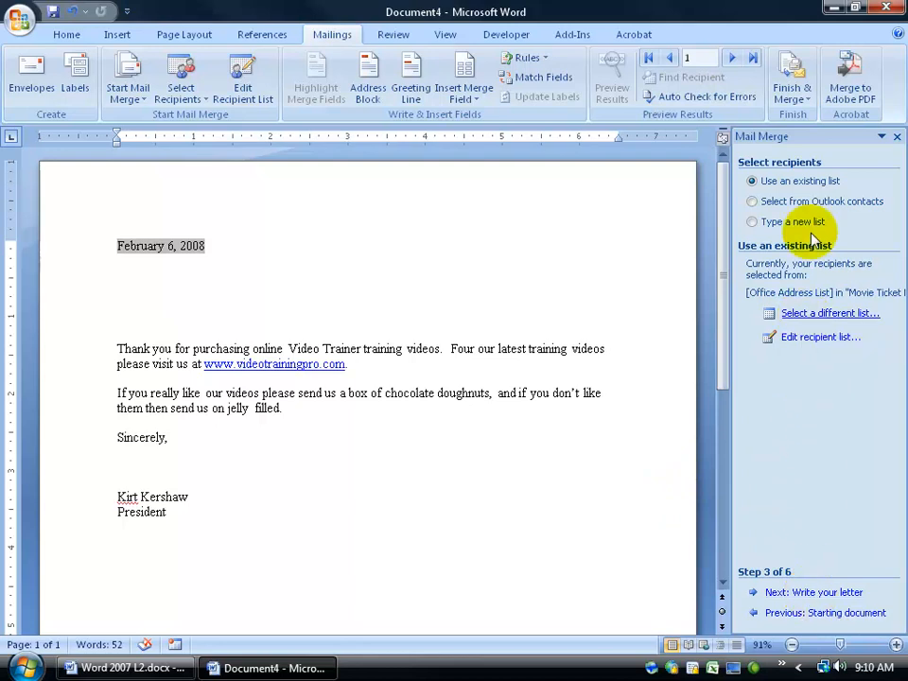
- Move Movie Ticket Database.mdb to the desktop centre, then bring Word back maximized
left_click(833, 8)
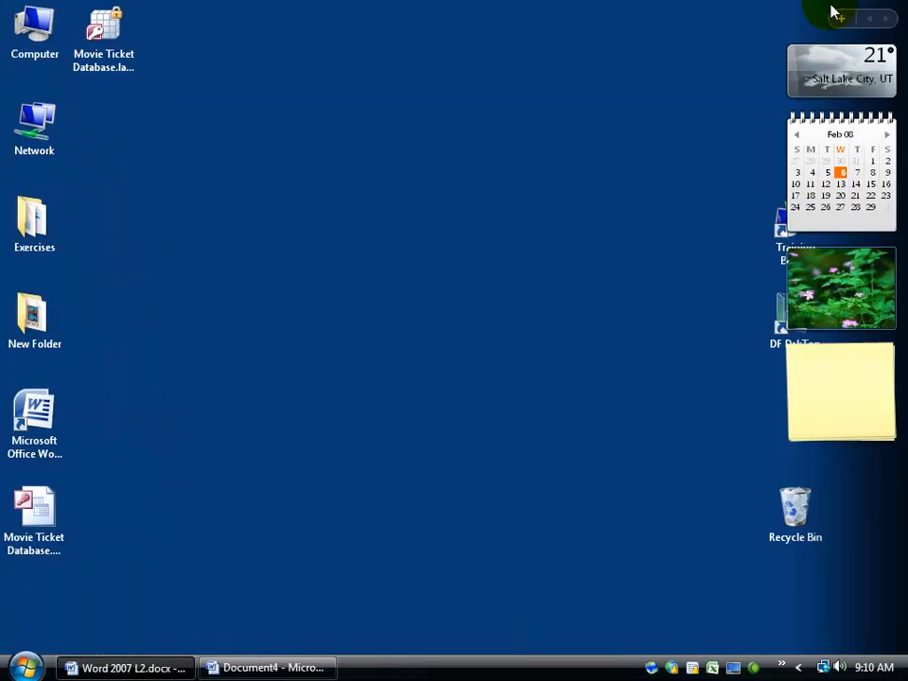
left_click_drag(36, 507, 312, 327)
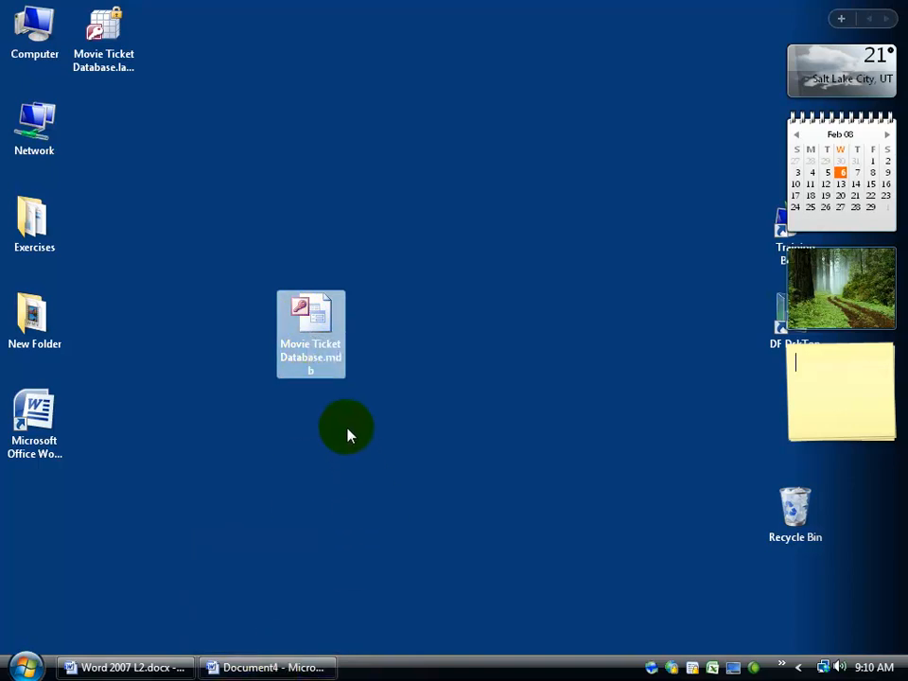
left_click(267, 668)
double_click(709, 36)
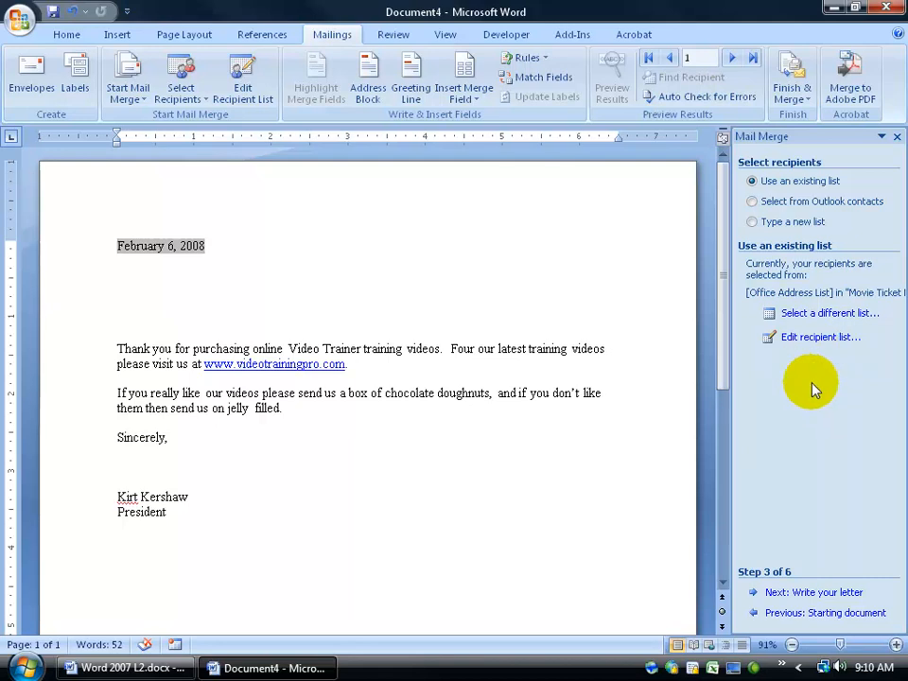
- Use Sheet1$ of Desktop\Exercises\Mailing List.xlsx as the letter's recipient list
left_click(815, 319)
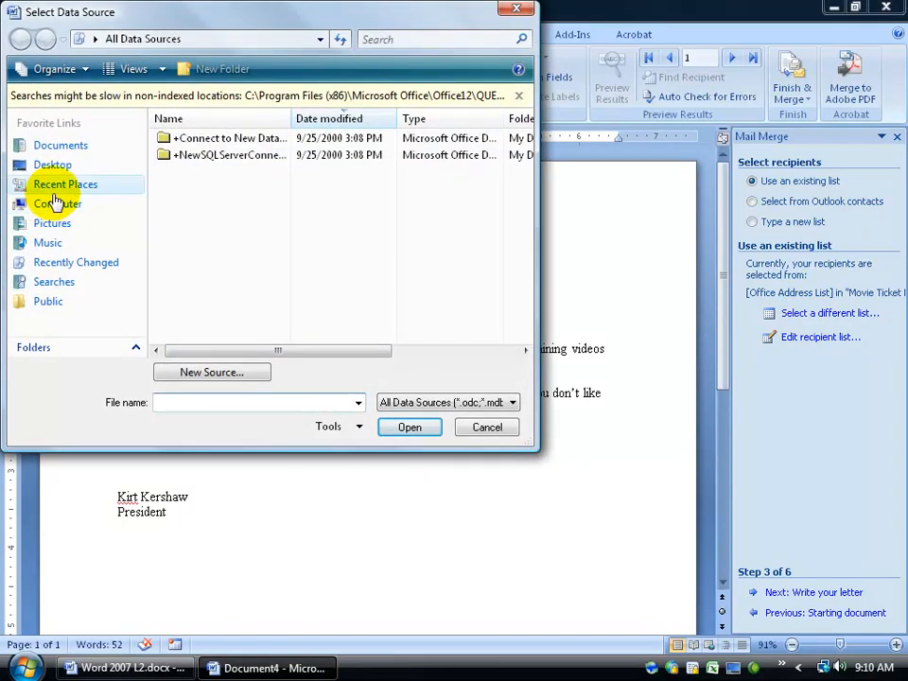
left_click(53, 167)
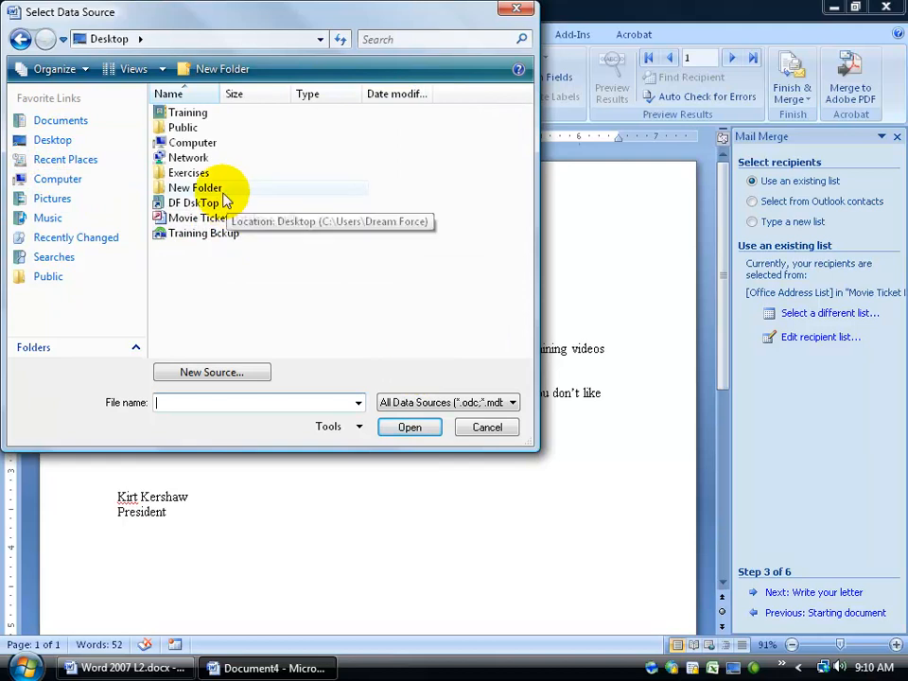
double_click(199, 175)
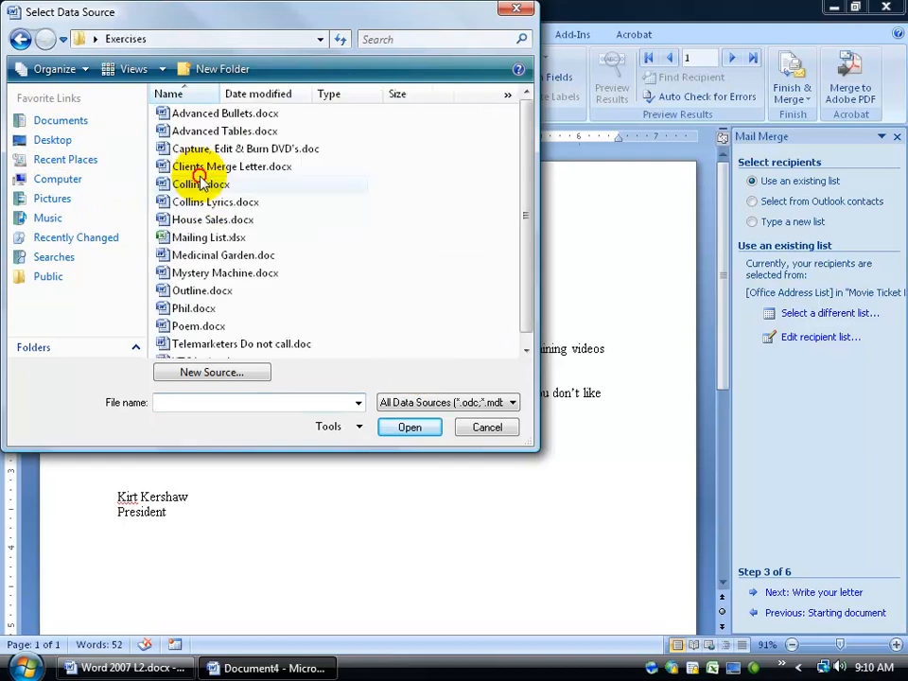
double_click(186, 236)
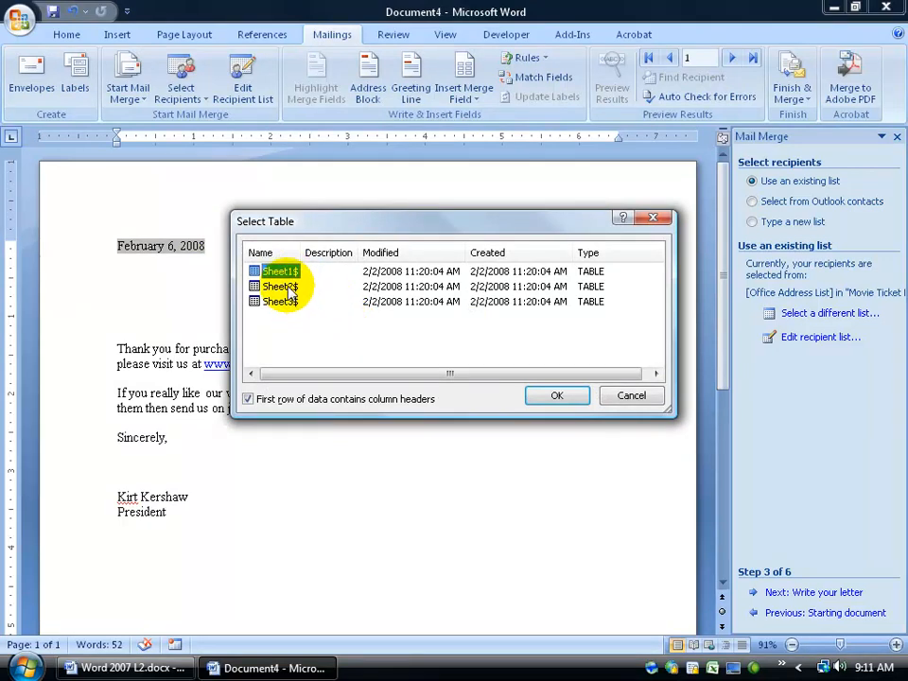
left_click(564, 396)
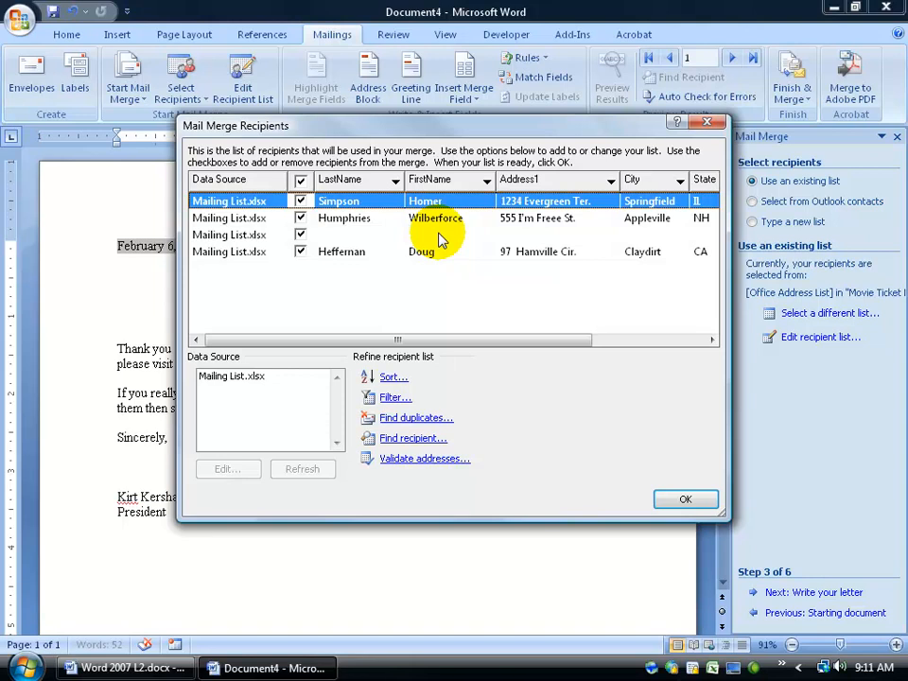
- Uncheck the blank third recipient and review the Mailing List.xlsx records without changing them
left_click(301, 236)
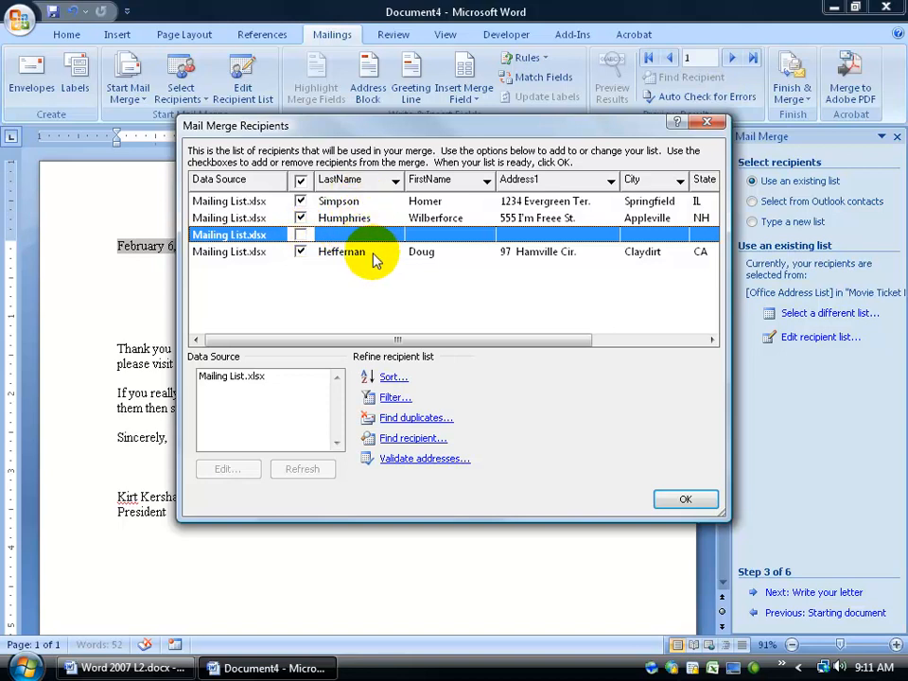
left_click(247, 379)
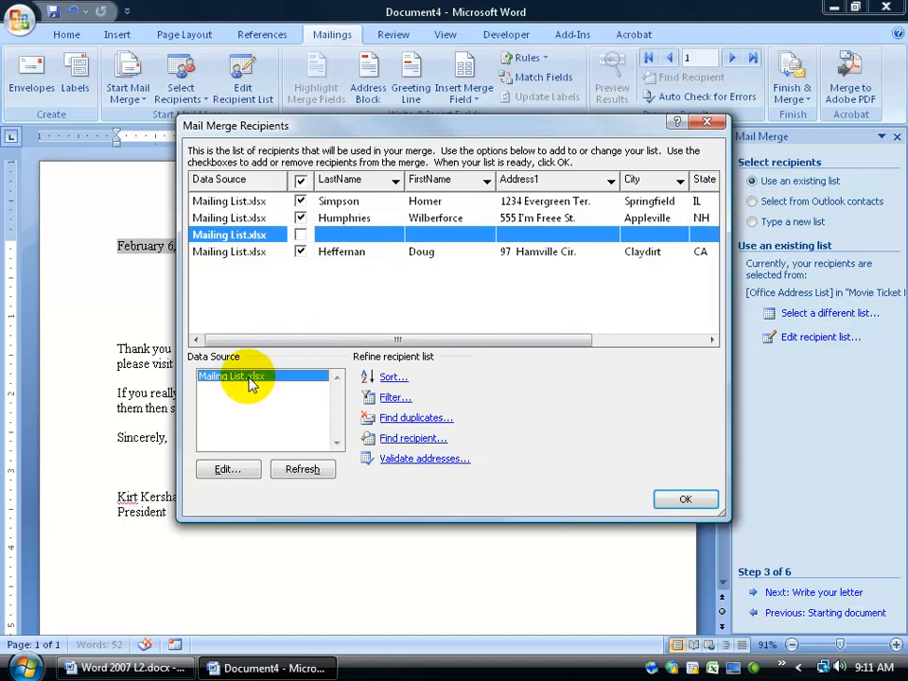
left_click(219, 469)
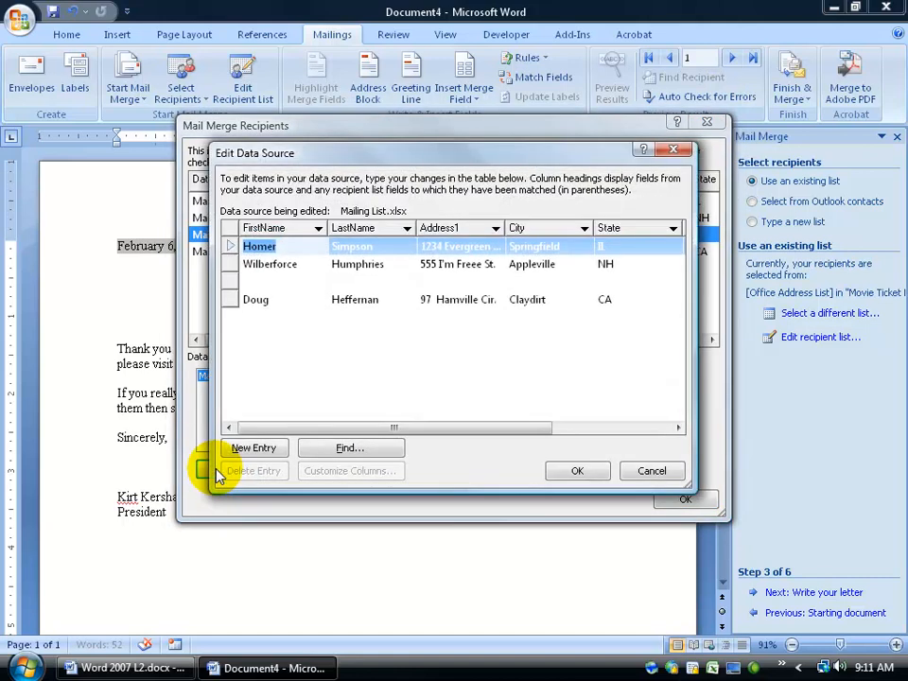
left_click(256, 281)
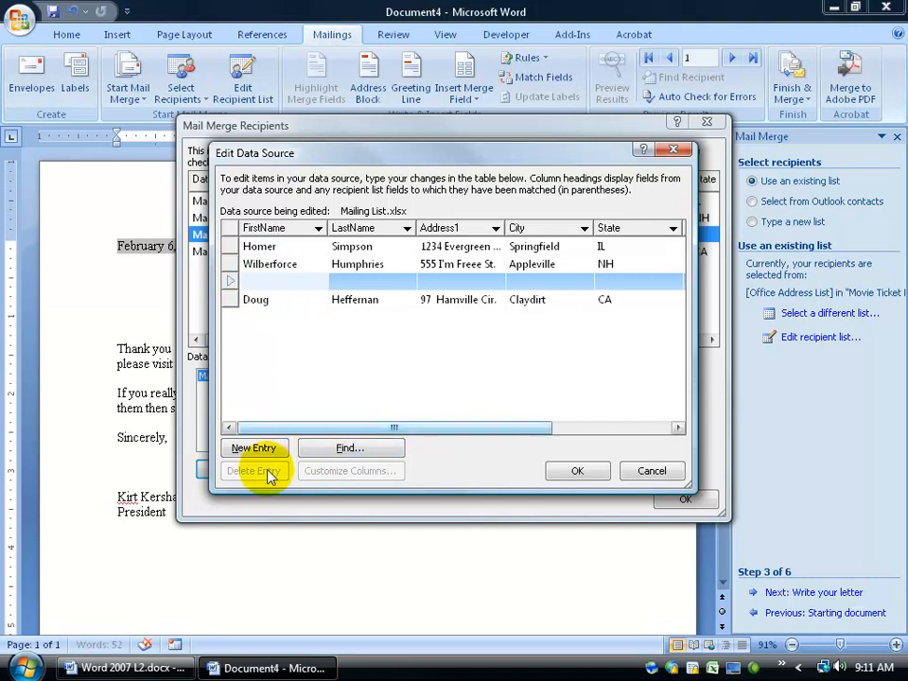
left_click(655, 472)
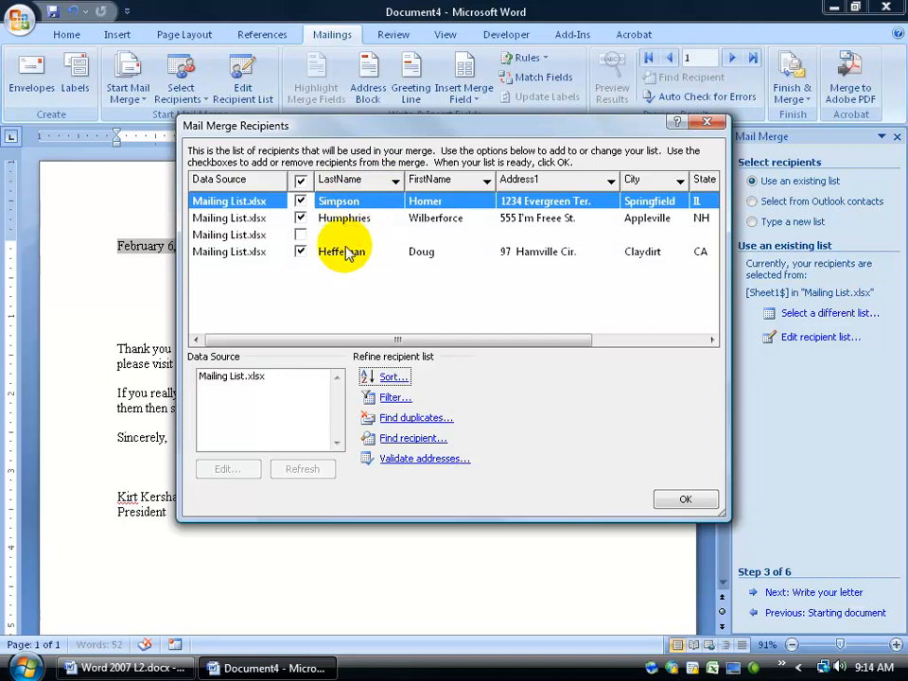
left_click(396, 182)
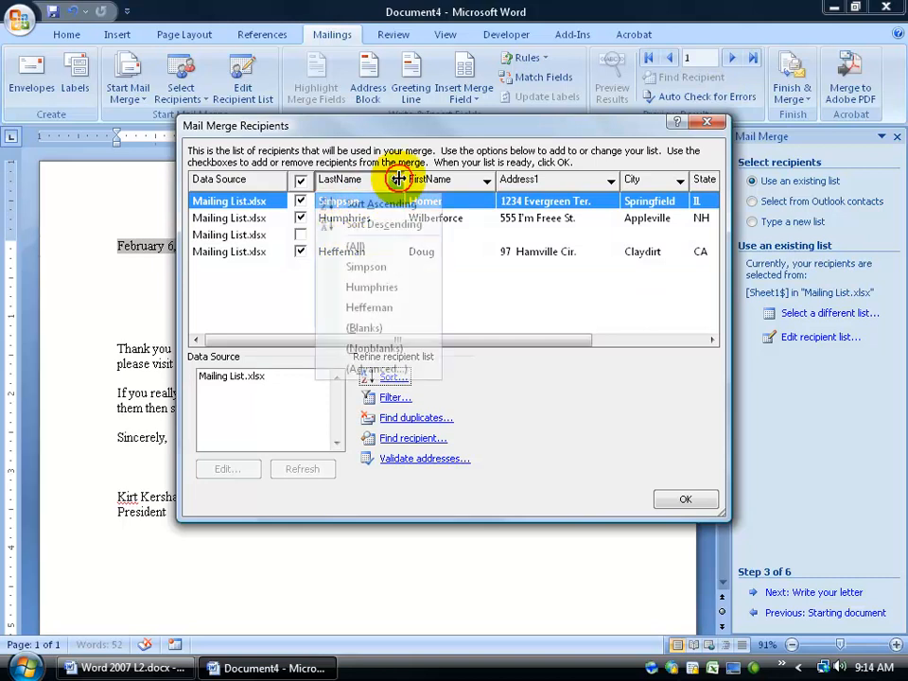
- Sort recipients ascending by LastName: blank row, Heffernan, Humphries, then Simpson
left_click(381, 202)
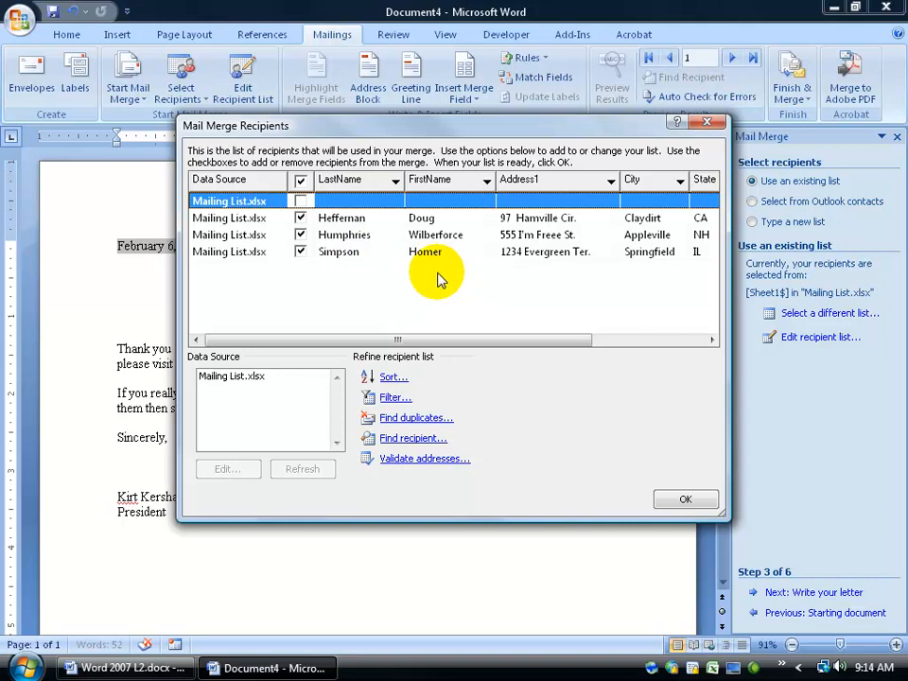
- Set the recipient sort to LastName ascending, then FirstName descending
left_click(389, 378)
left_click_drag(372, 17, 376, 142)
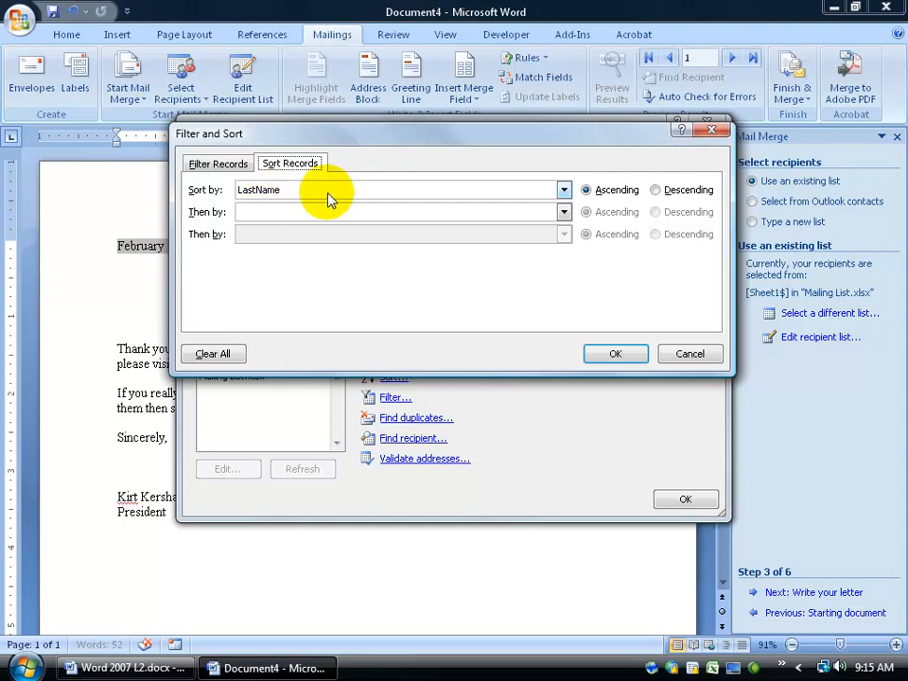
left_click(562, 214)
left_click(520, 243)
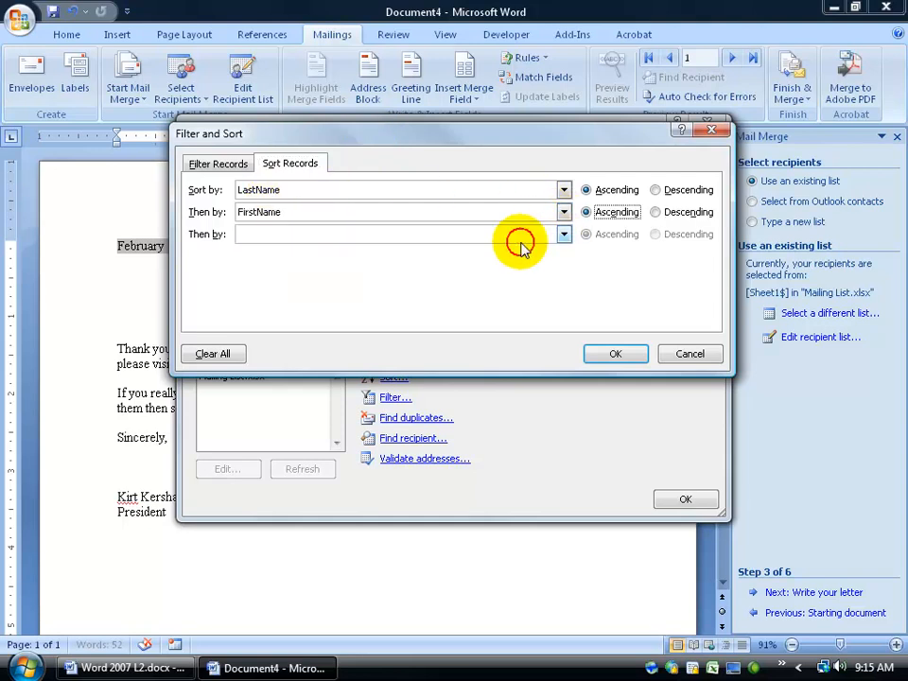
left_click(655, 213)
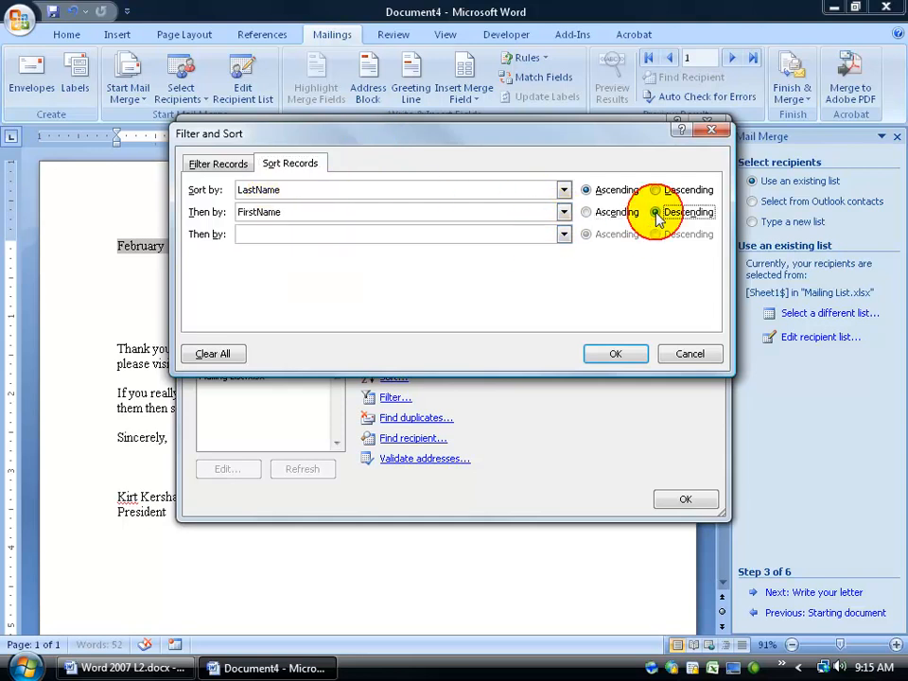
left_click(615, 354)
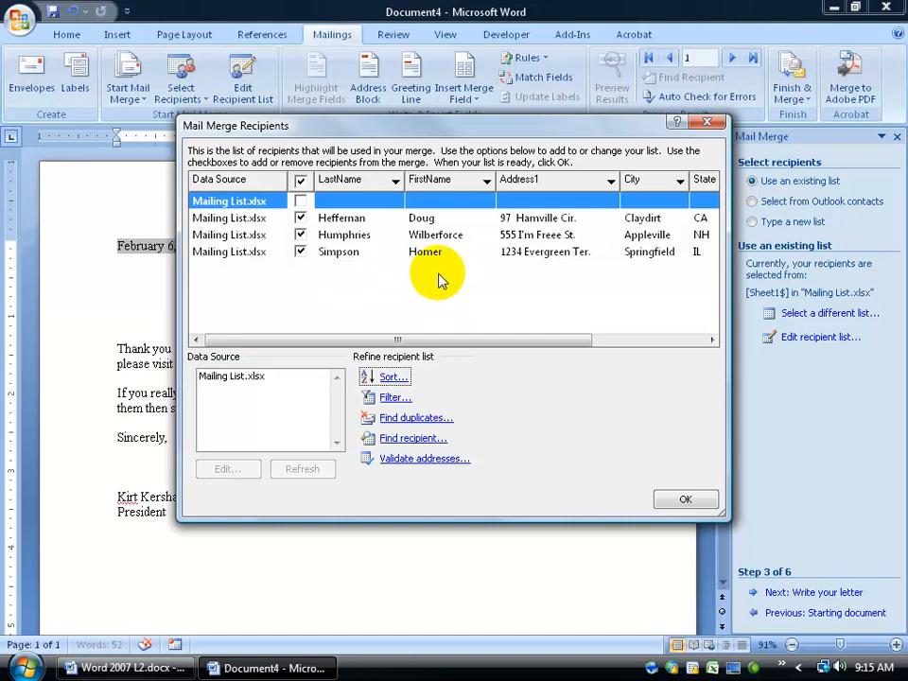
- Filter the recipients to State equal to CA
left_click(395, 397)
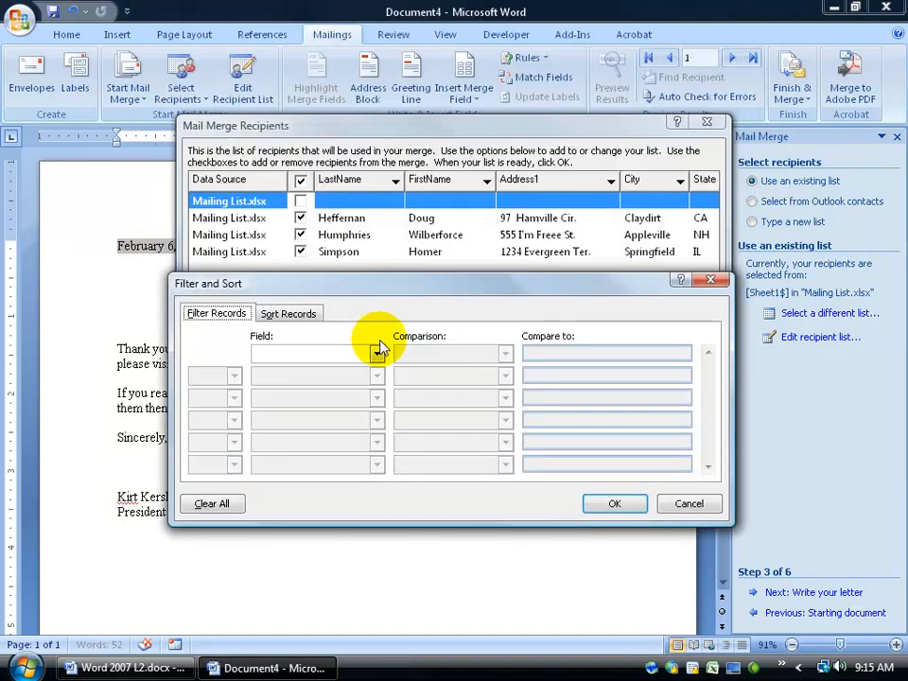
left_click(378, 354)
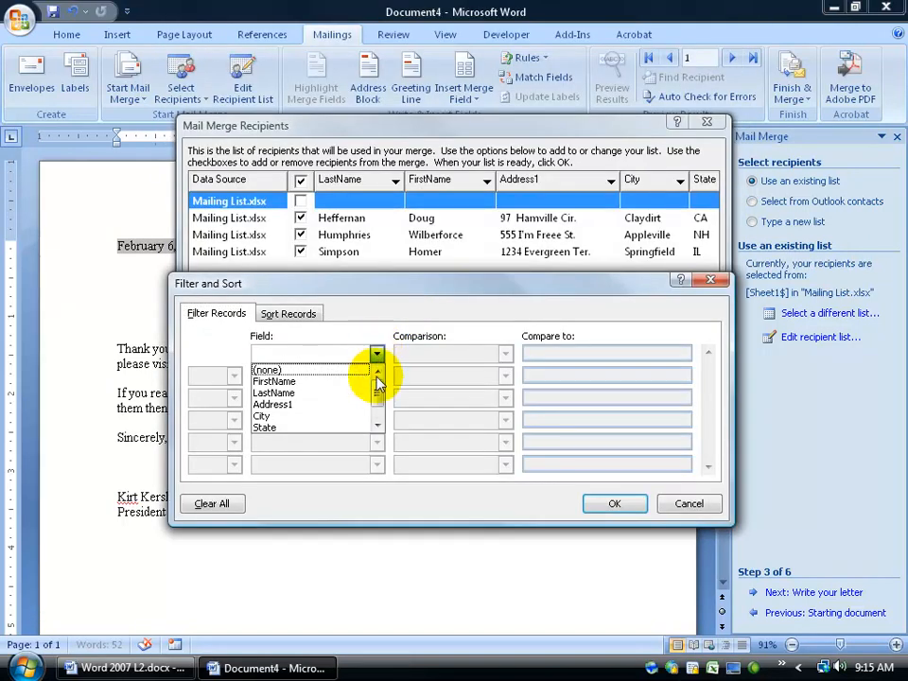
scroll(378, 395, "down", 1)
left_click(328, 416)
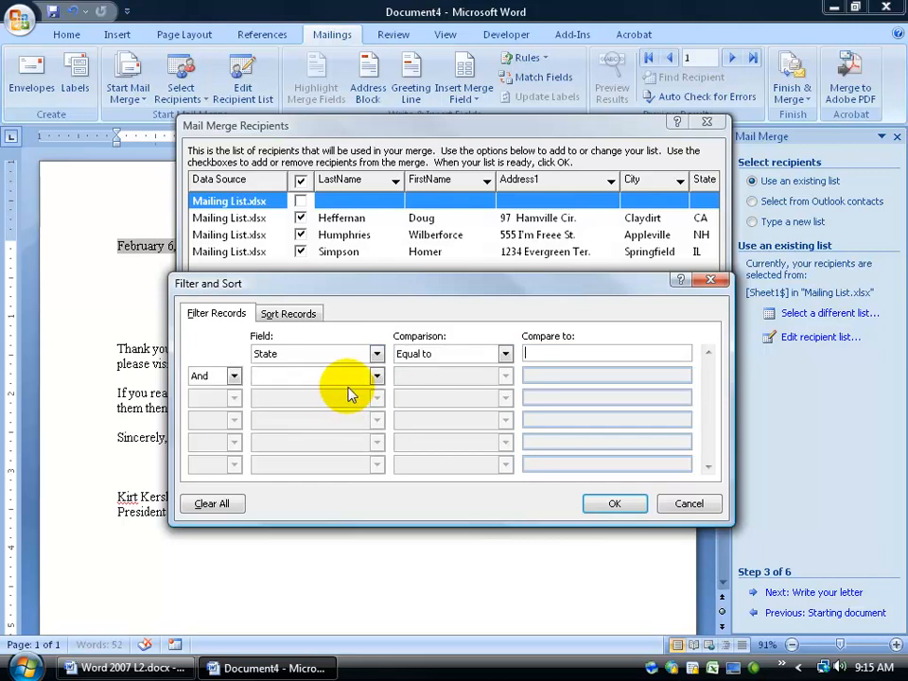
type("CA")
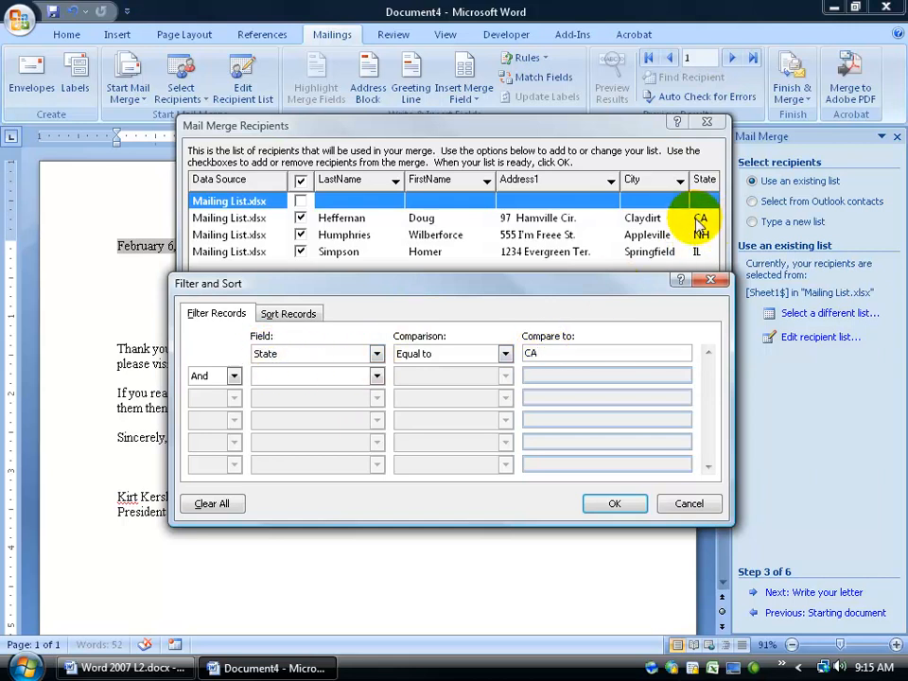
left_click(615, 503)
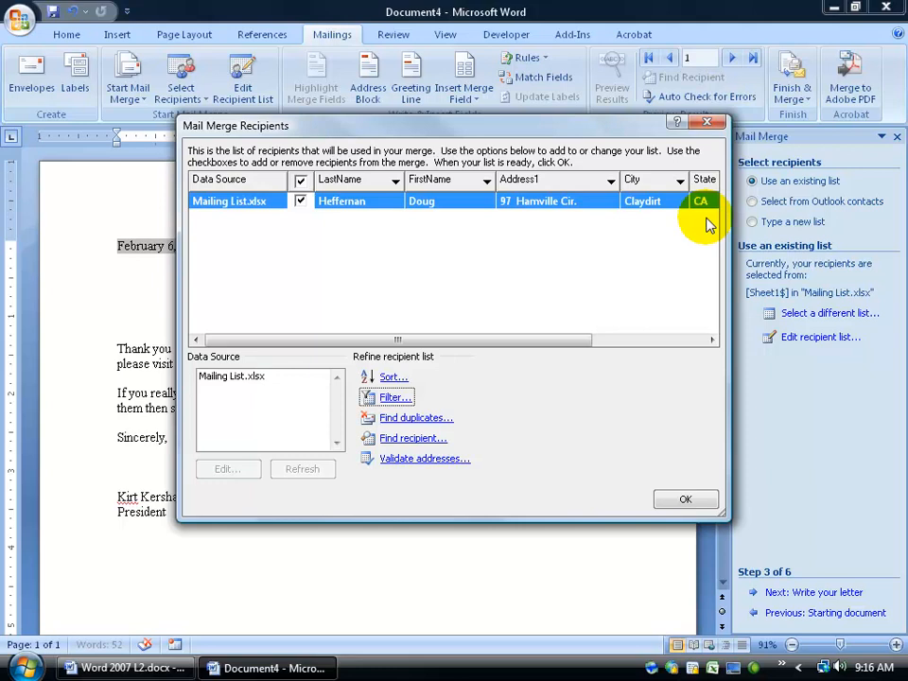
- Clear the State equals CA filter so all recipients show again
left_click(398, 398)
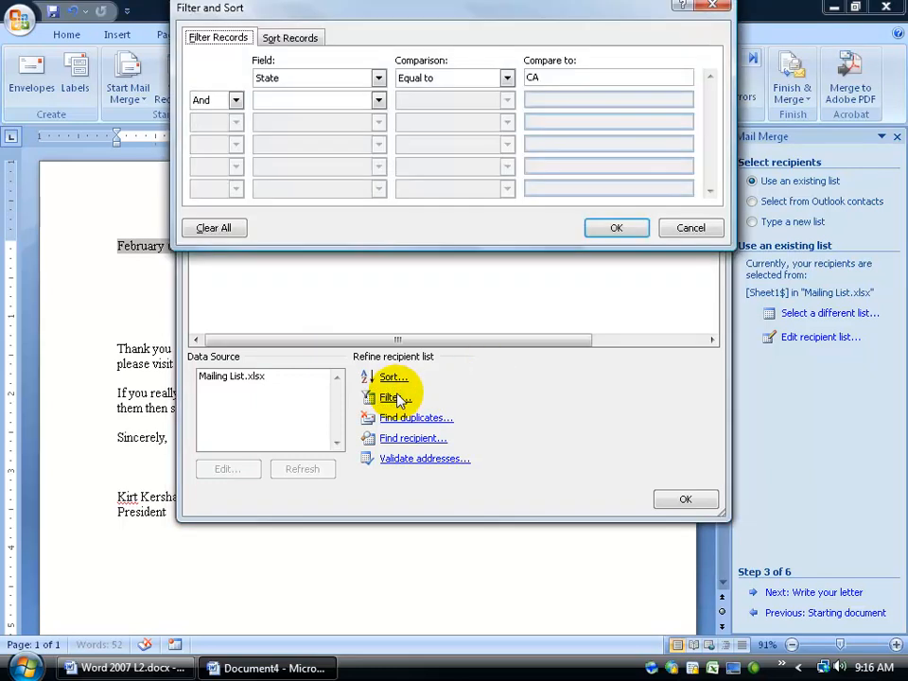
left_click(224, 229)
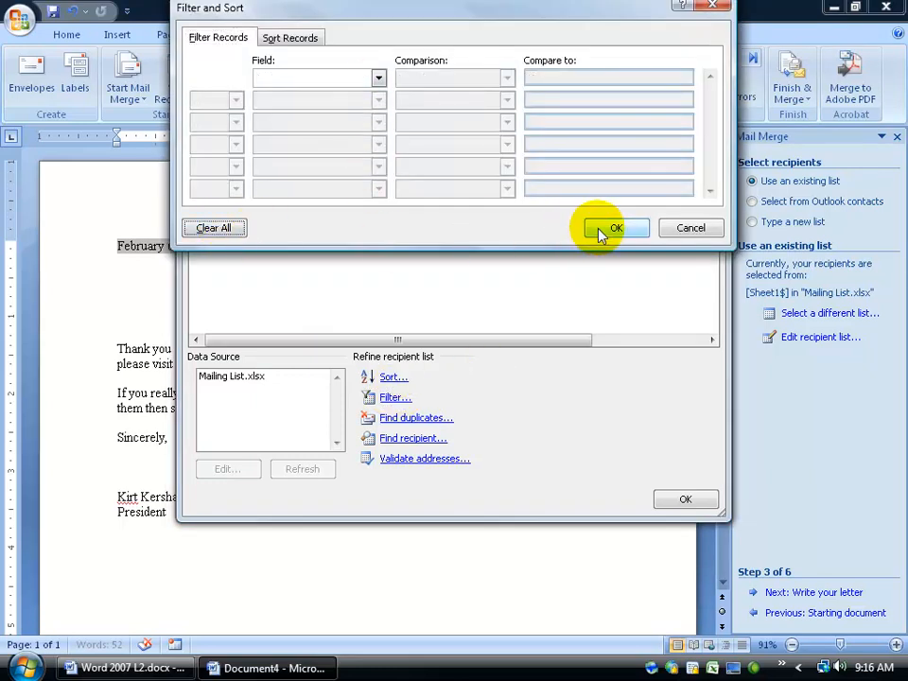
left_click(599, 233)
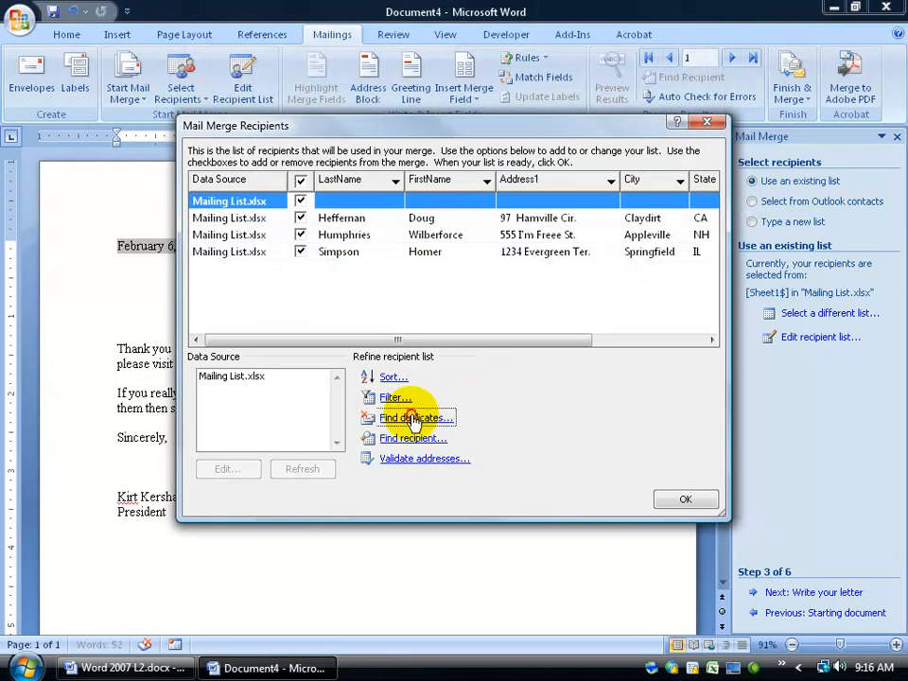
- Check for duplicates (none found), uncheck the blank row, and accept the recipient list
left_click(421, 418)
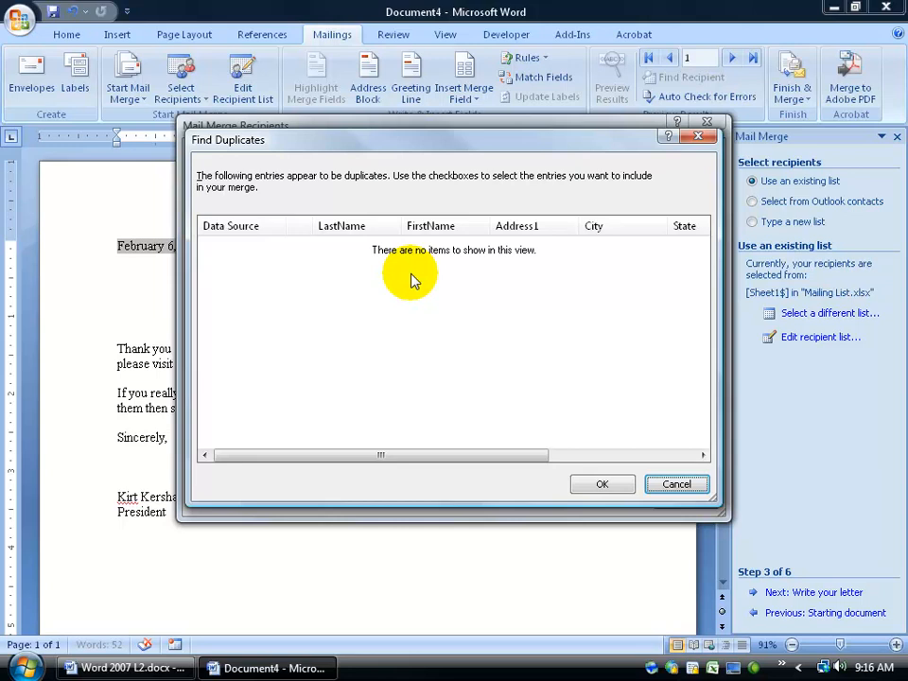
left_click(617, 483)
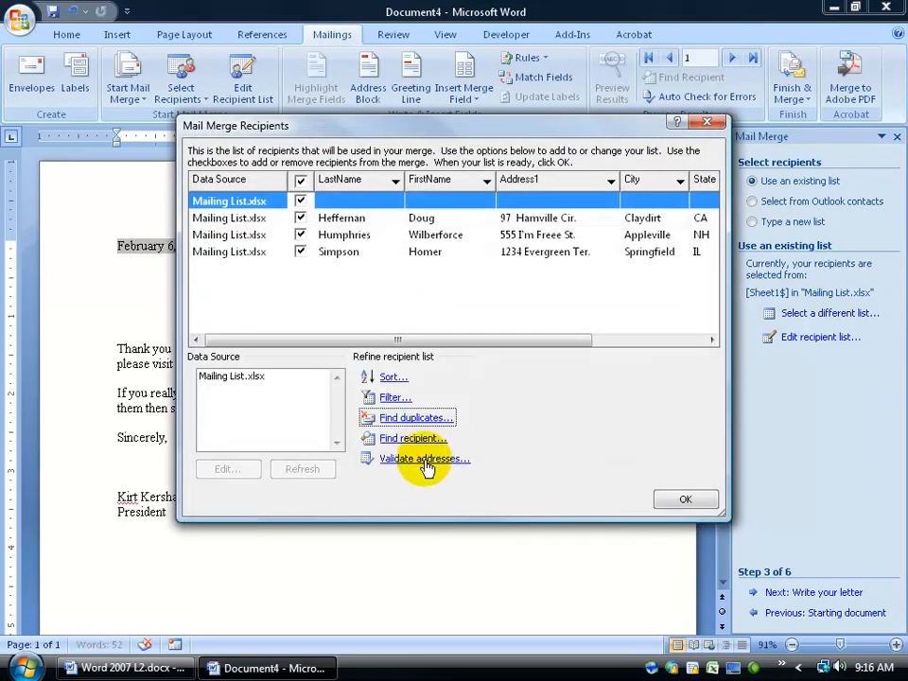
left_click(300, 201)
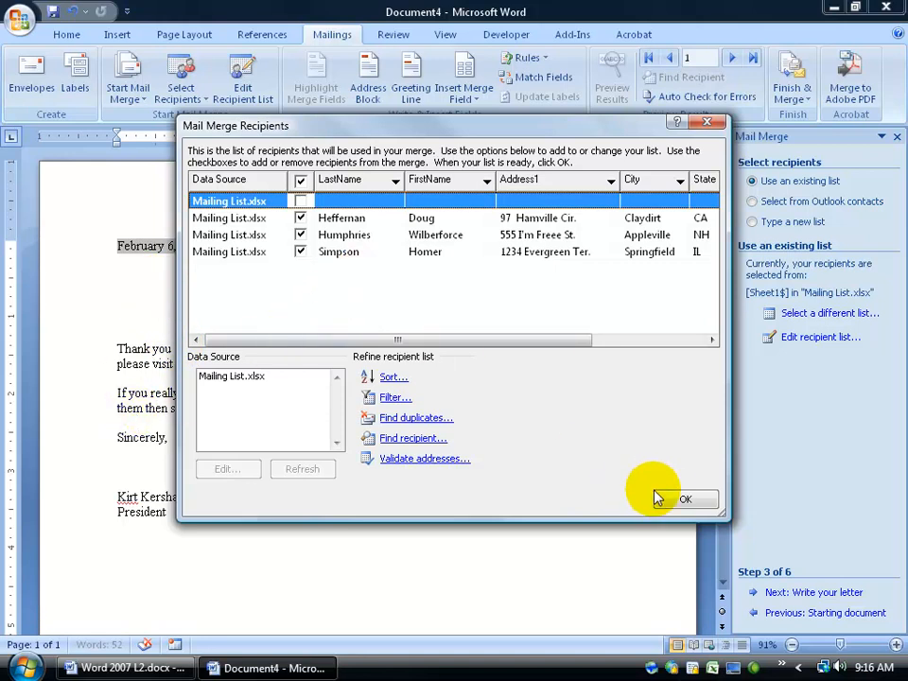
left_click(677, 500)
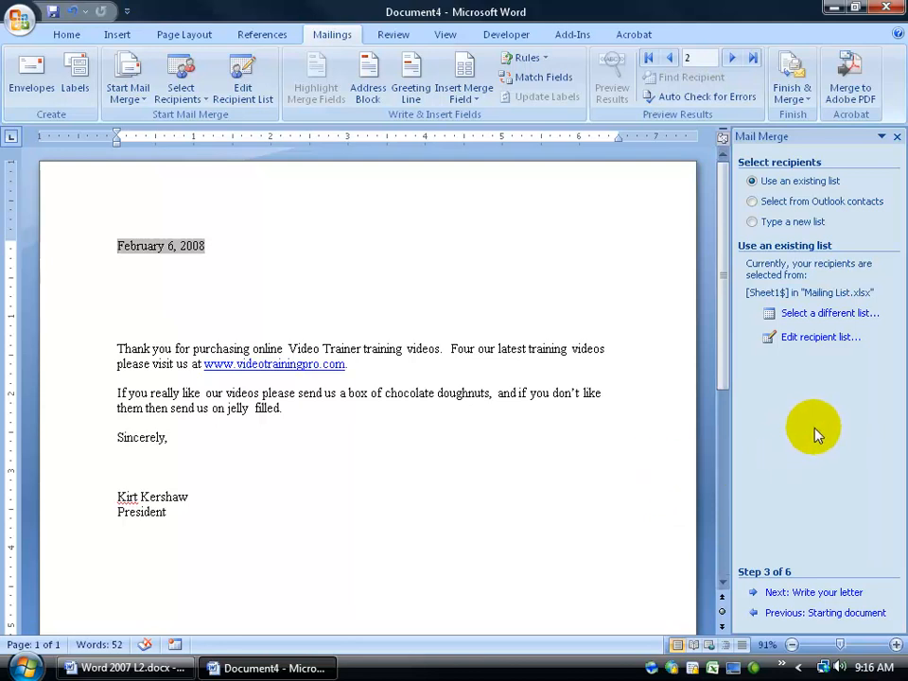
- Move to step 4 and add a 'Dear «FirstName»' greeting below the date
left_click(819, 593)
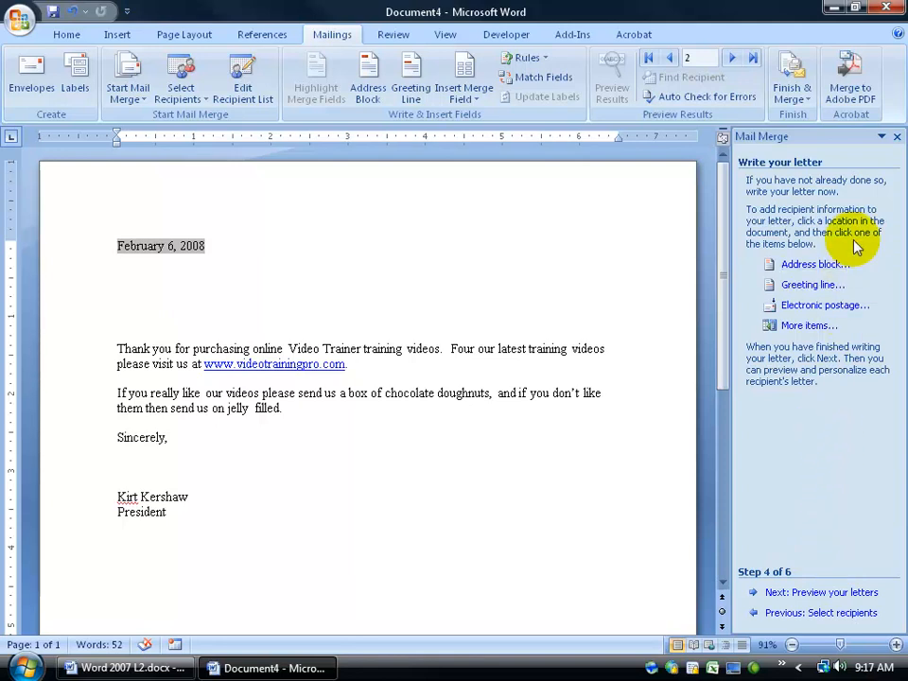
left_click(135, 290)
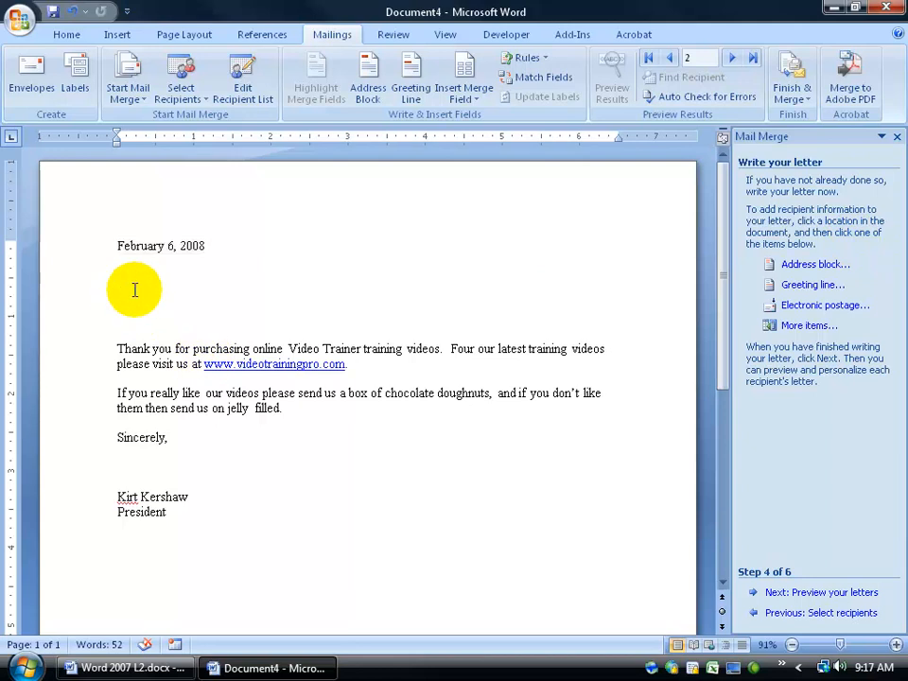
type("Dear")
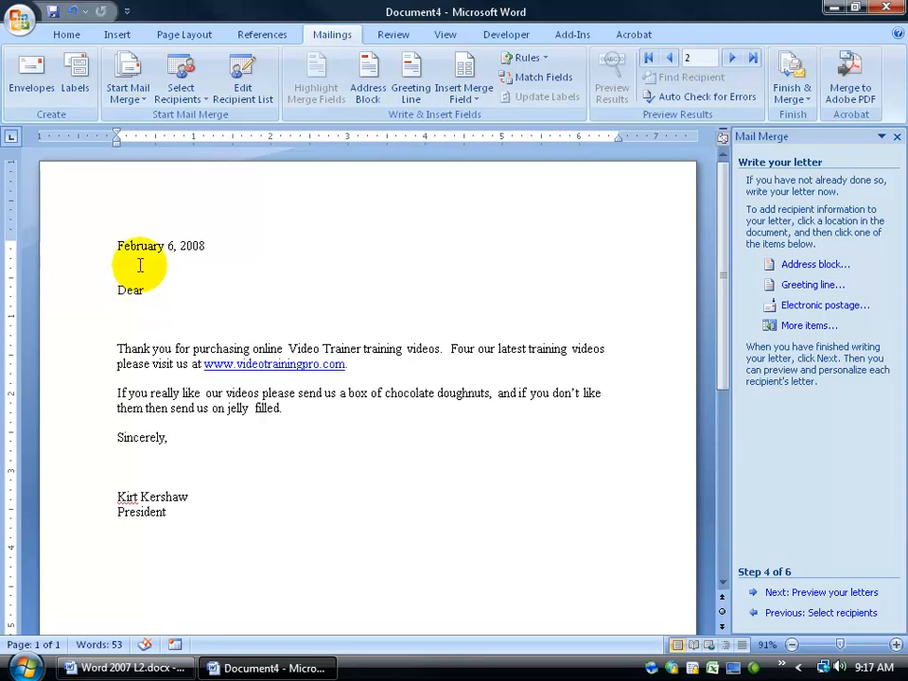
left_click(471, 99)
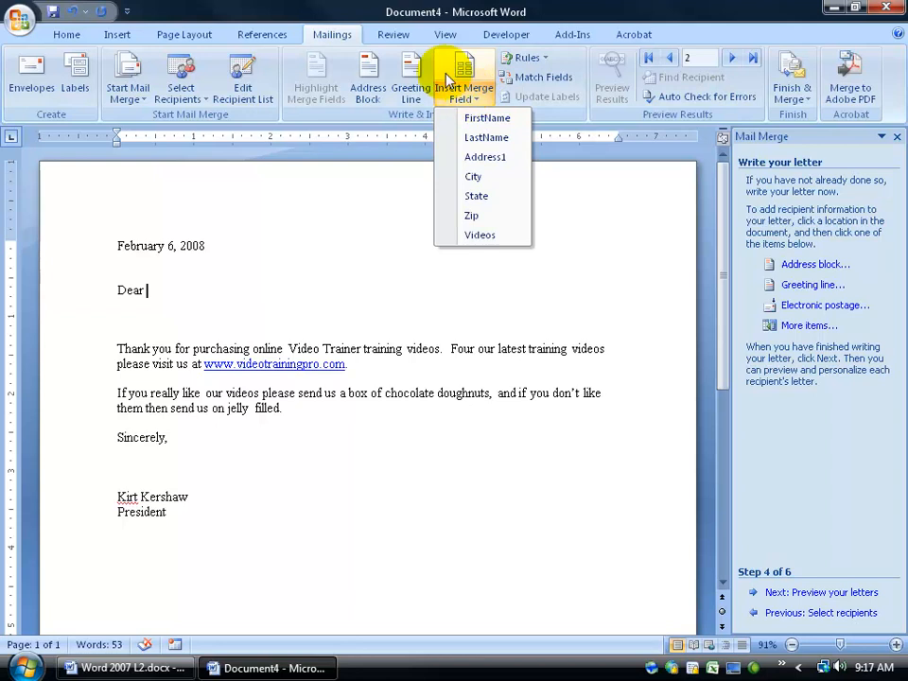
left_click(395, 114)
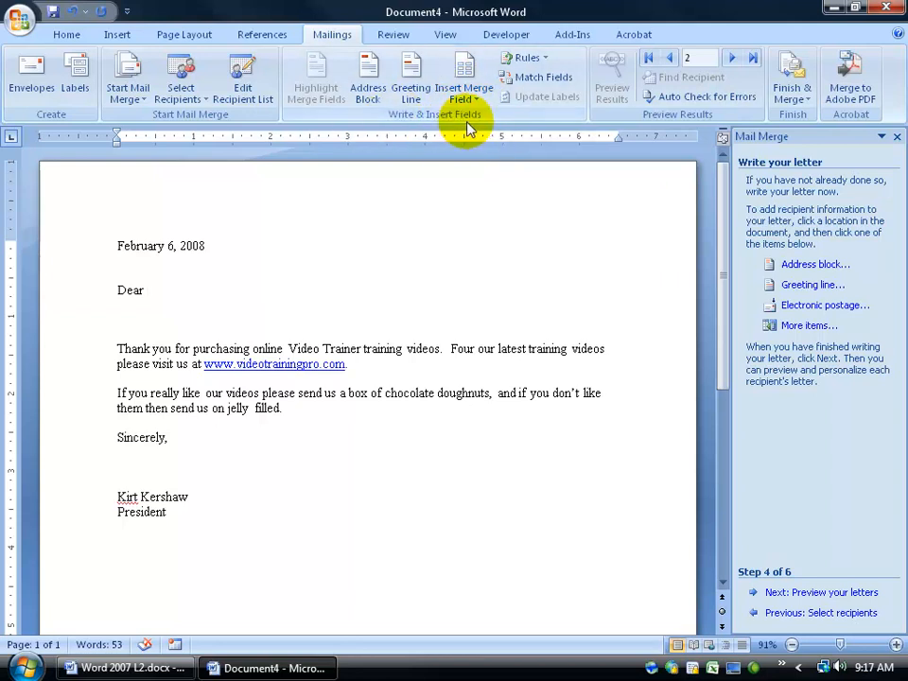
left_click(479, 99)
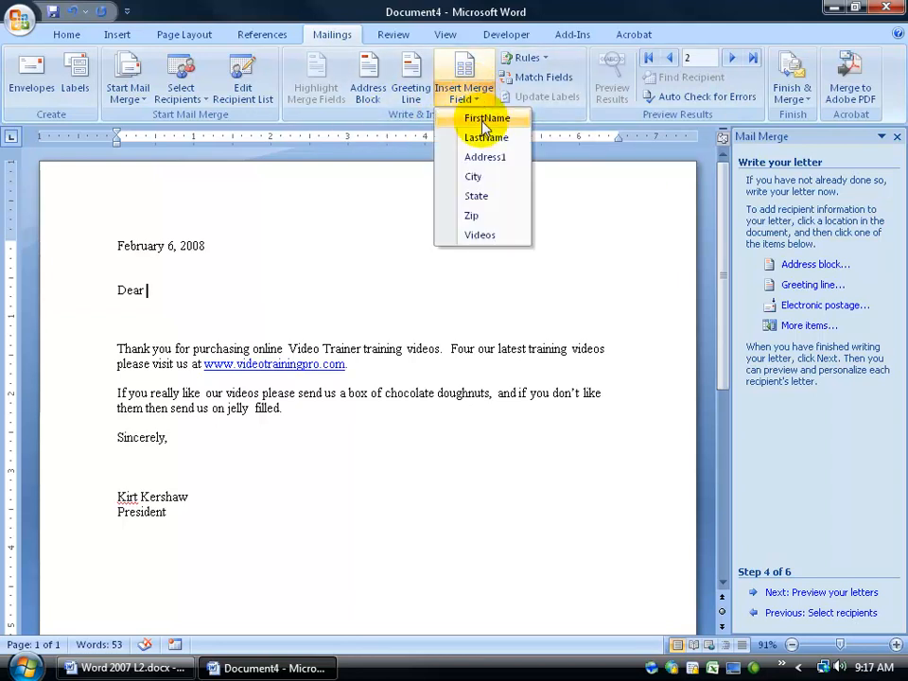
left_click(487, 117)
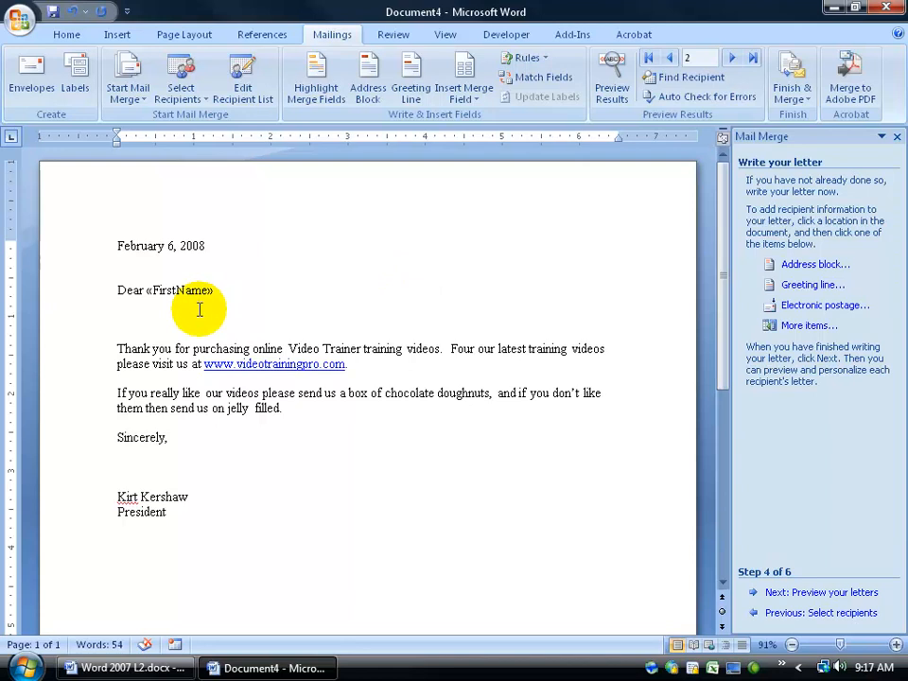
- Delete the Dear «FirstName» greeting line from the letter
left_click(468, 98)
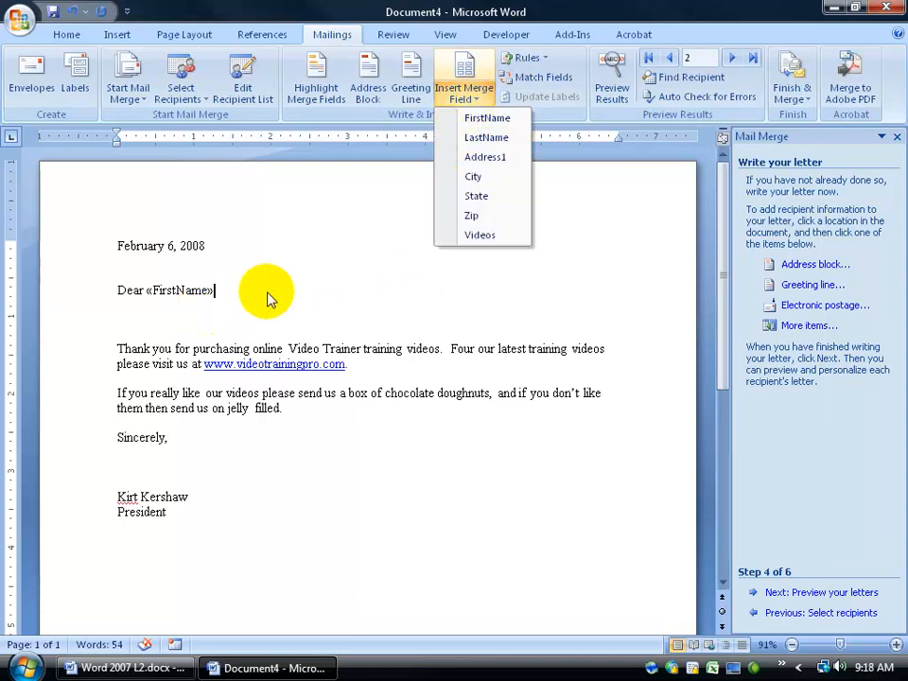
left_click(233, 293)
left_click_drag(233, 293, 98, 289)
key("Delete")
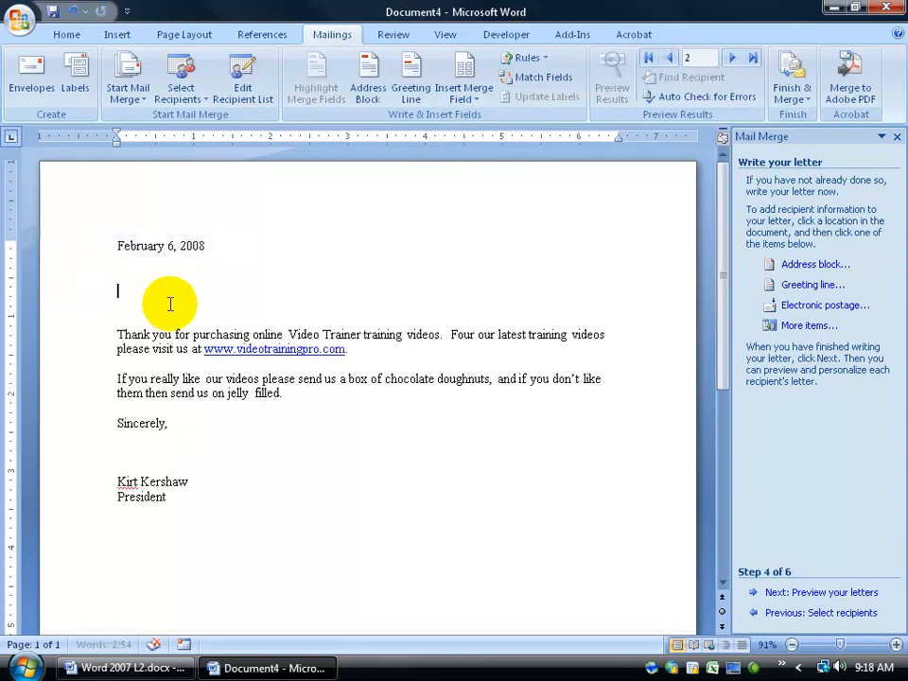
- Choose the Josh Randall Jr. address block format and preview it through the fourth recipient
left_click(809, 268)
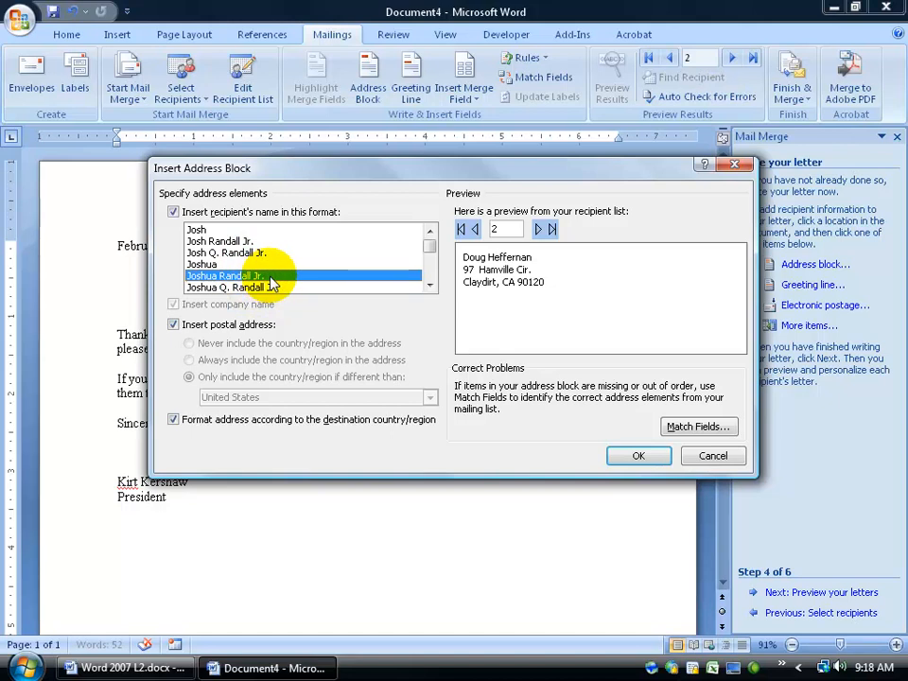
left_click(234, 288)
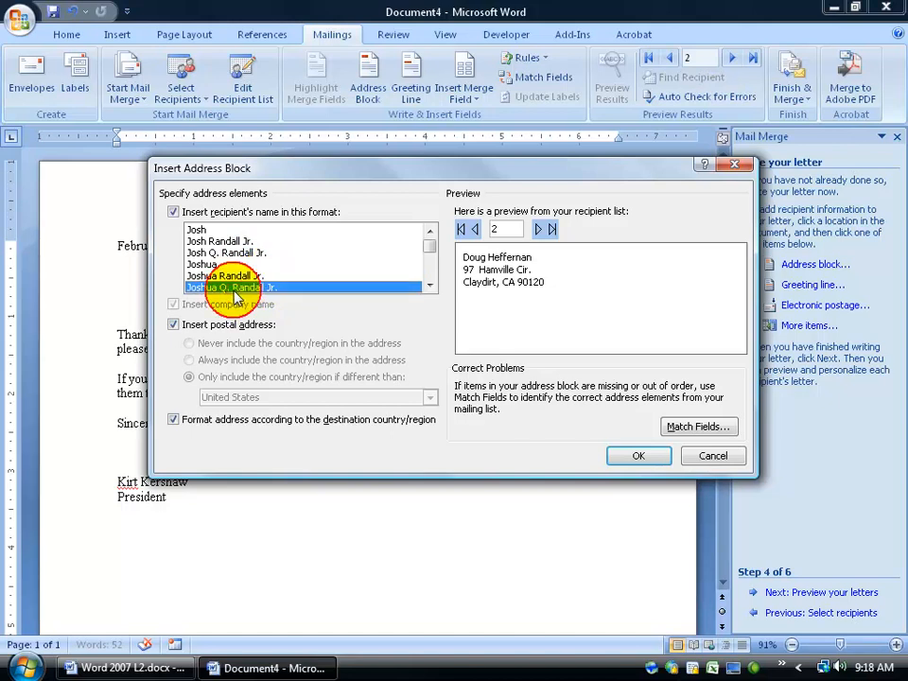
left_click(195, 230)
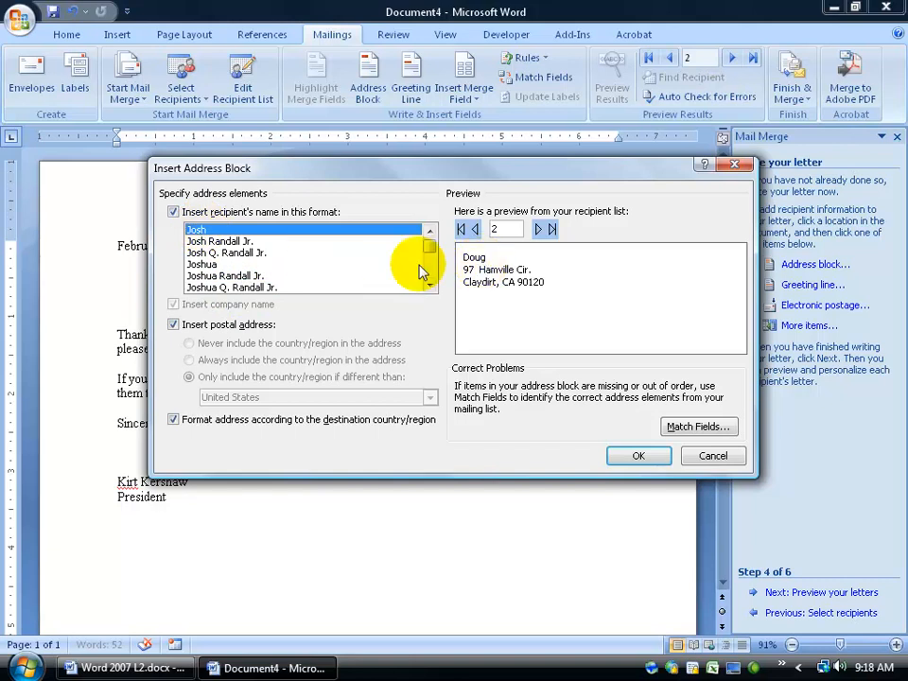
left_click(231, 243)
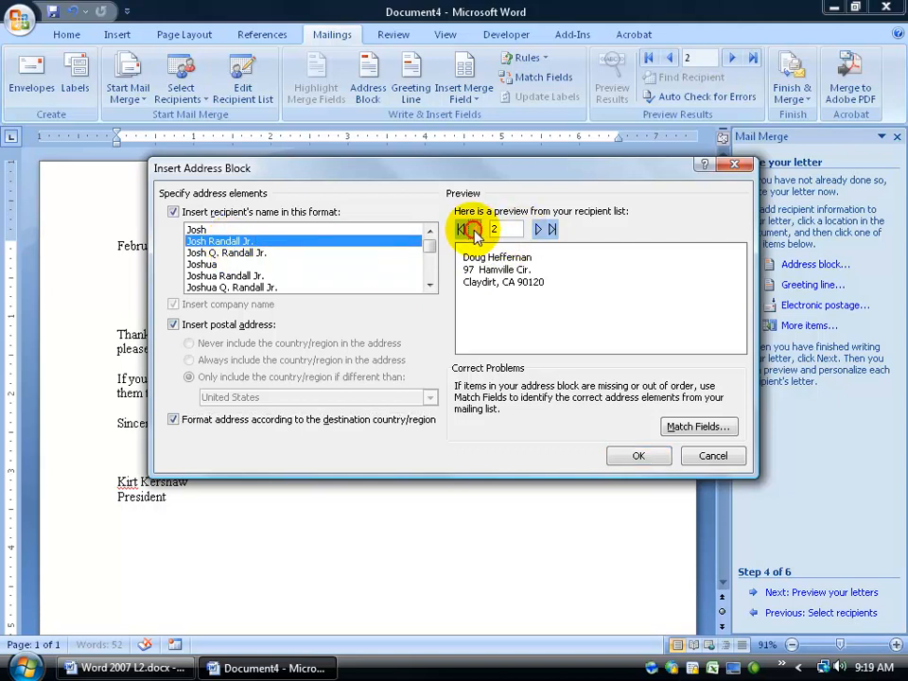
left_click(544, 237)
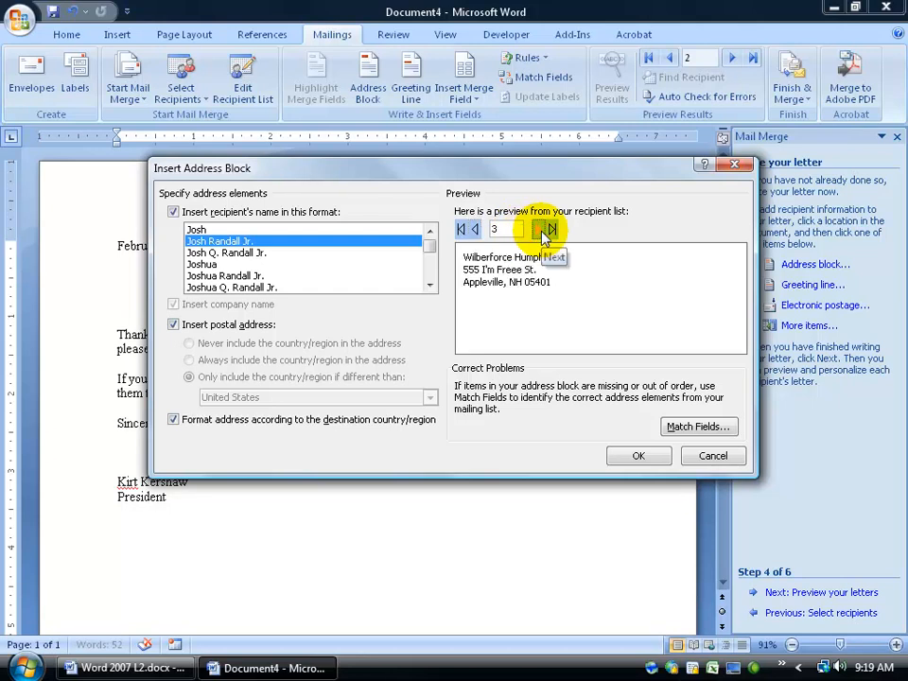
left_click(544, 234)
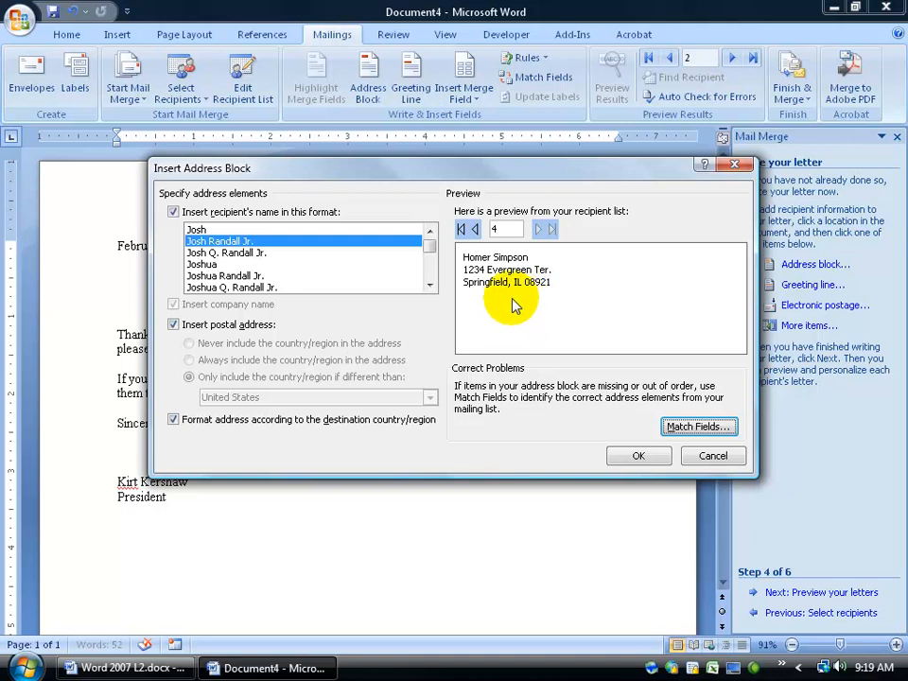
left_click(691, 430)
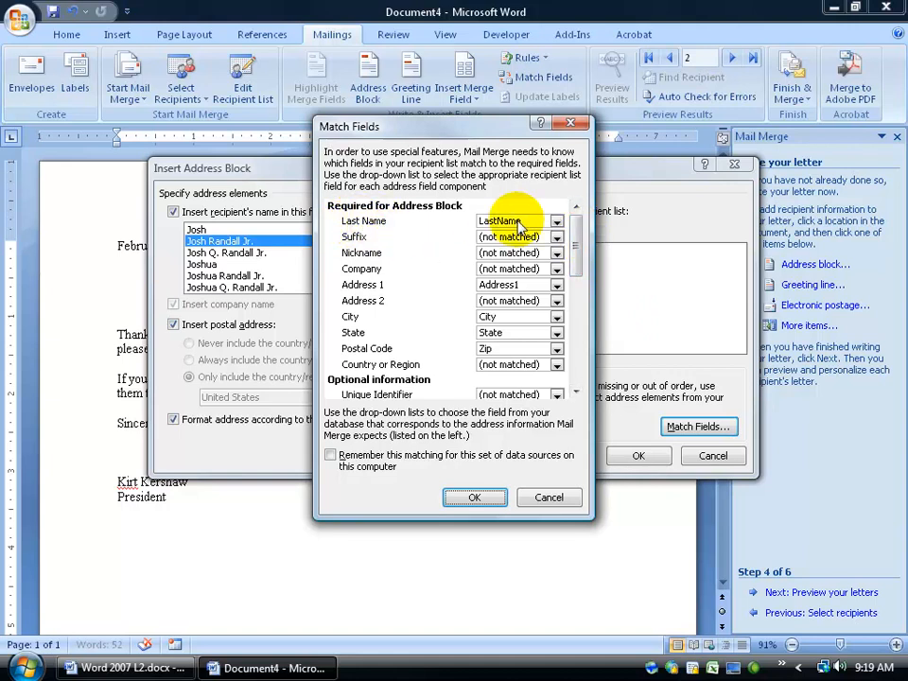
- Match Last Name to LastName and Postal Code to Zip, leaving Company unmatched
left_click(557, 223)
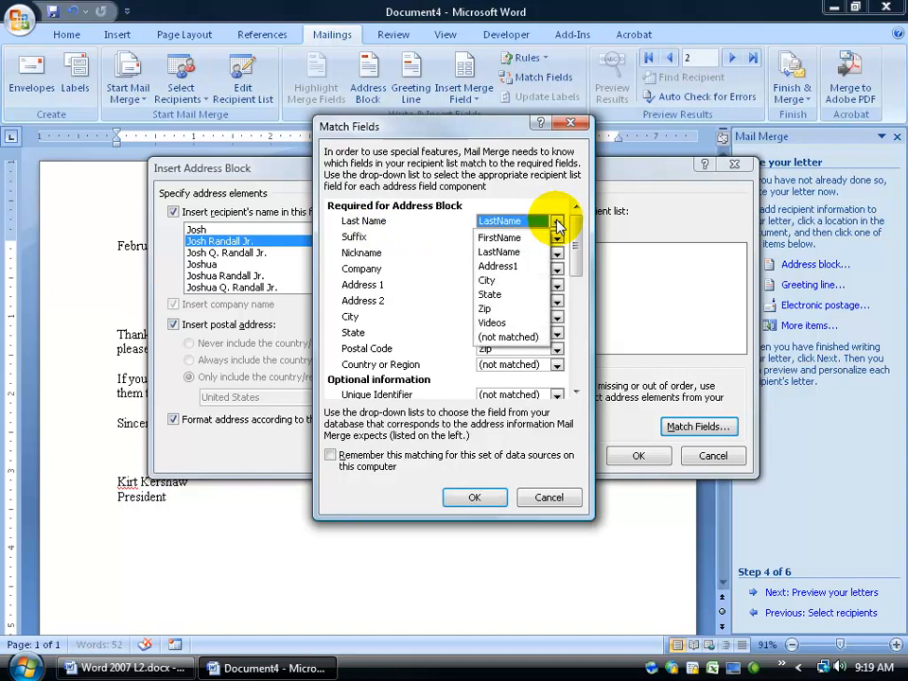
left_click(511, 267)
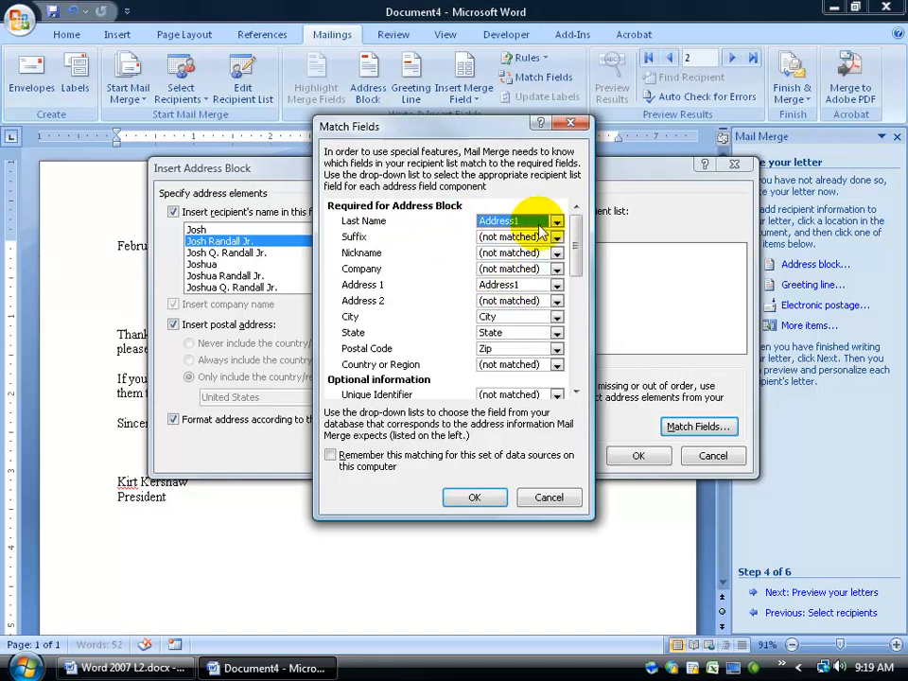
left_click(557, 223)
left_click(544, 251)
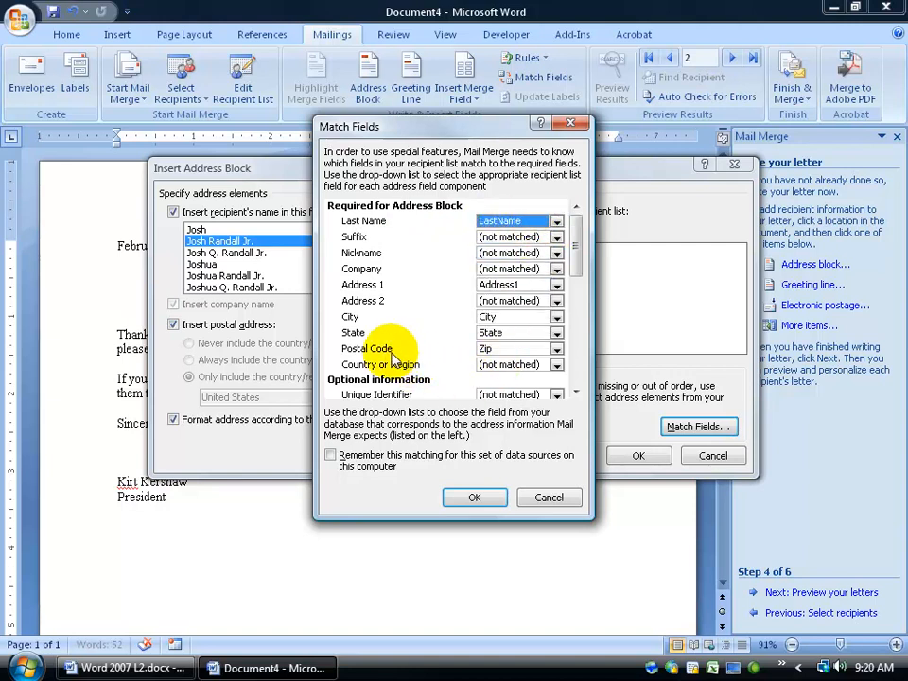
left_click(557, 349)
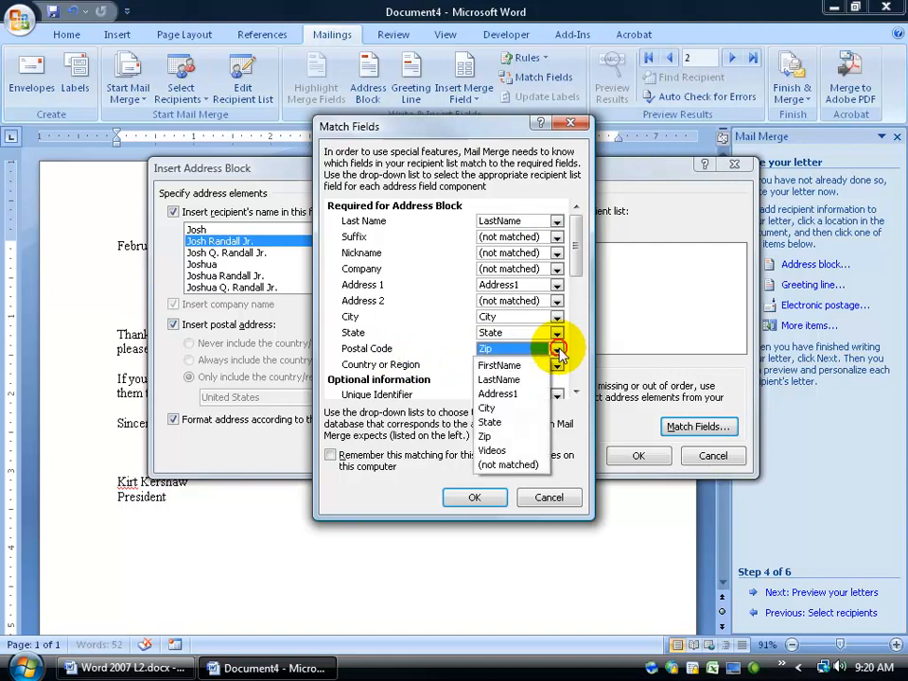
left_click(511, 436)
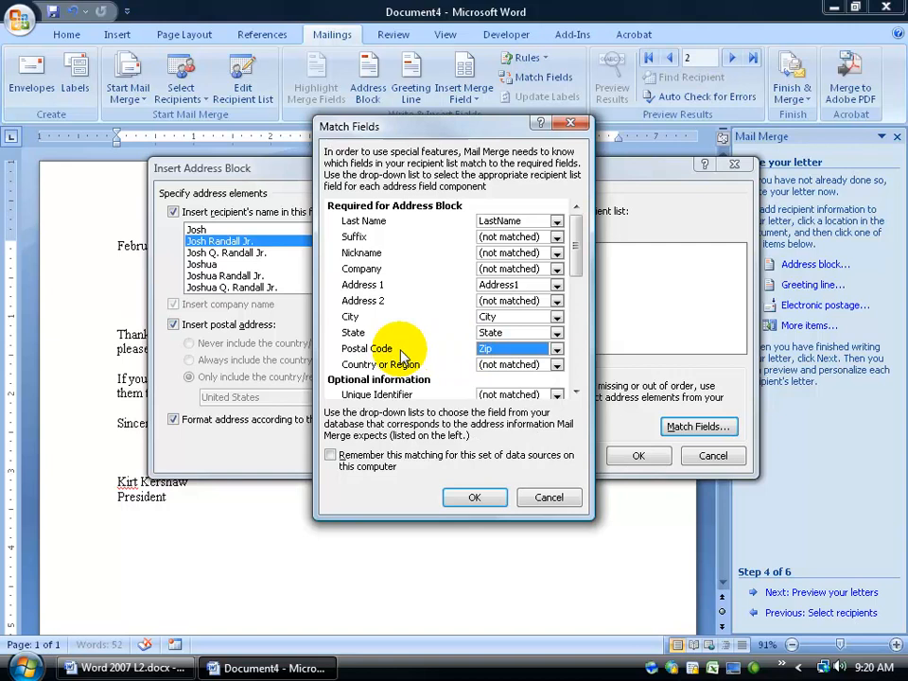
left_click(556, 271)
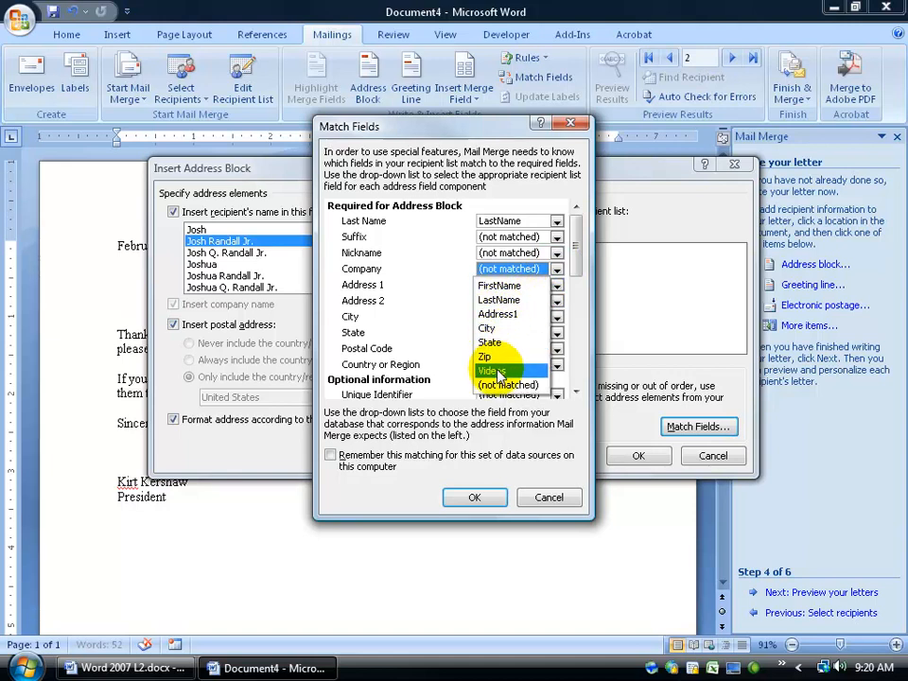
left_click(399, 271)
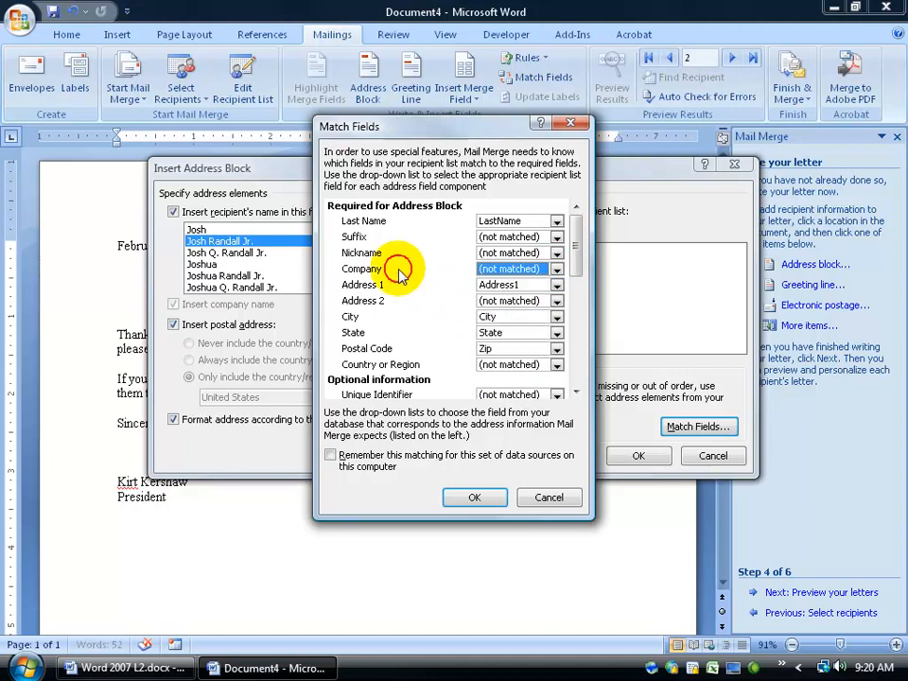
left_click_drag(575, 240, 573, 314)
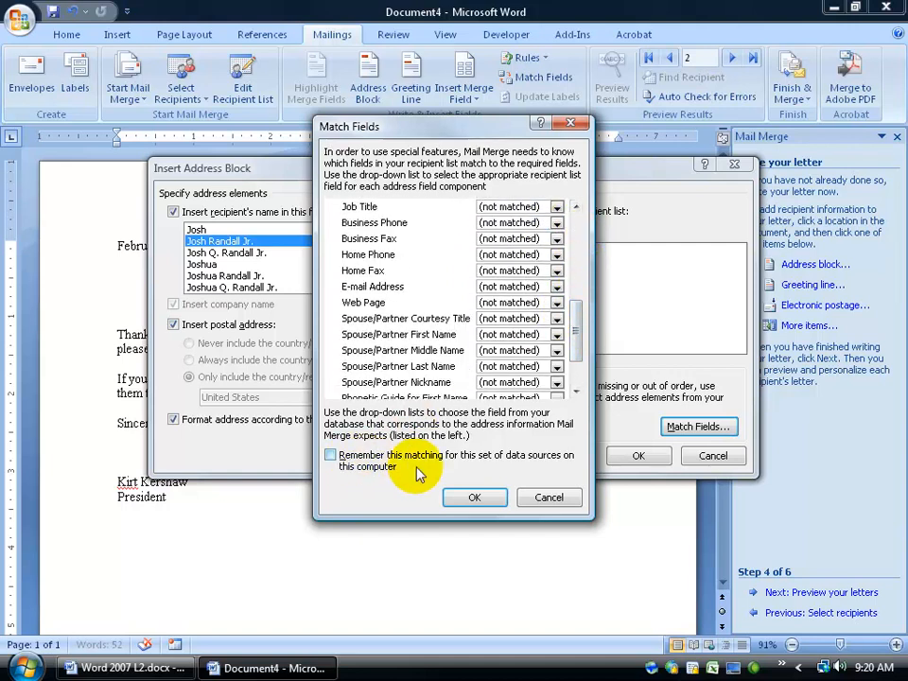
left_click(491, 498)
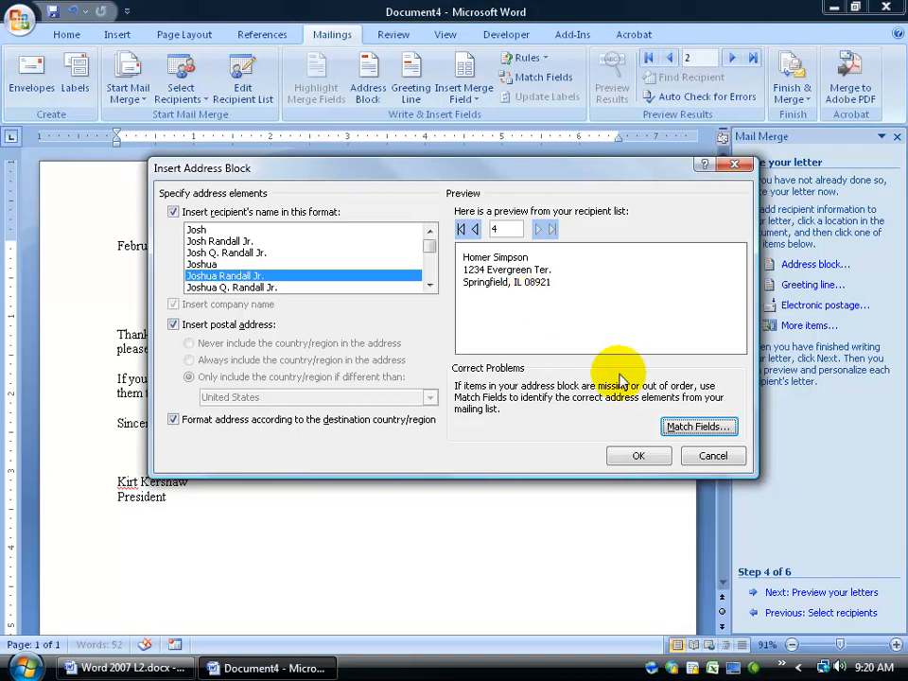
- Reconfirm Last Name as LastName and insert the «AddressBlock» field below the date
left_click(689, 427)
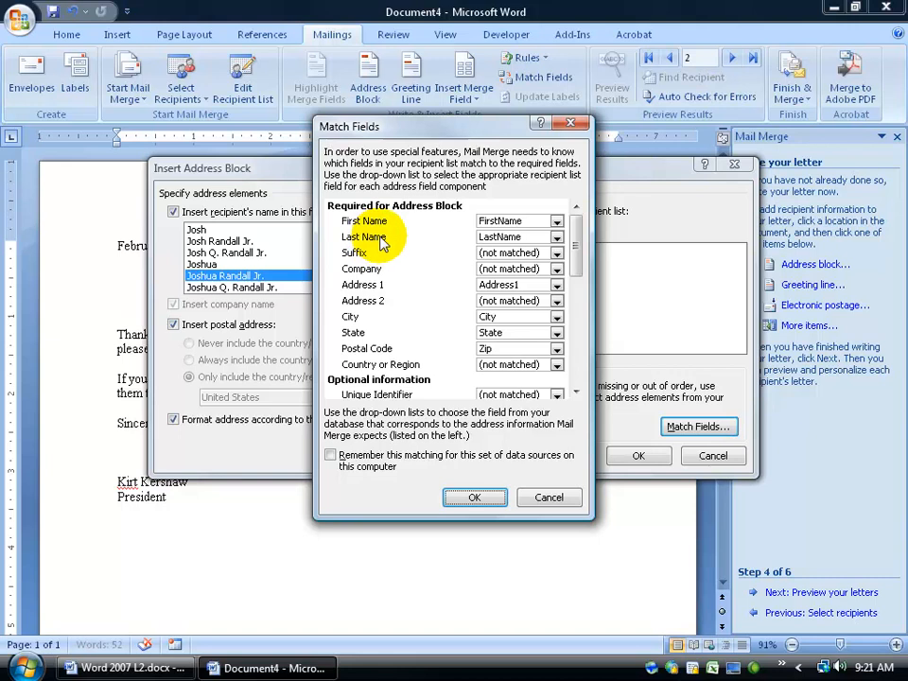
left_click(556, 236)
left_click(578, 243)
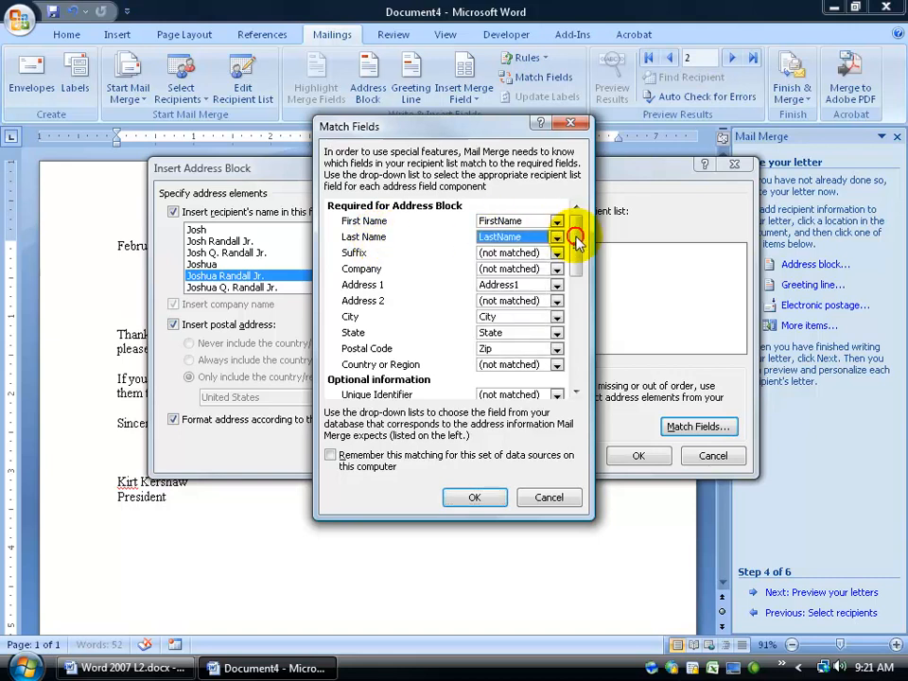
left_click(483, 499)
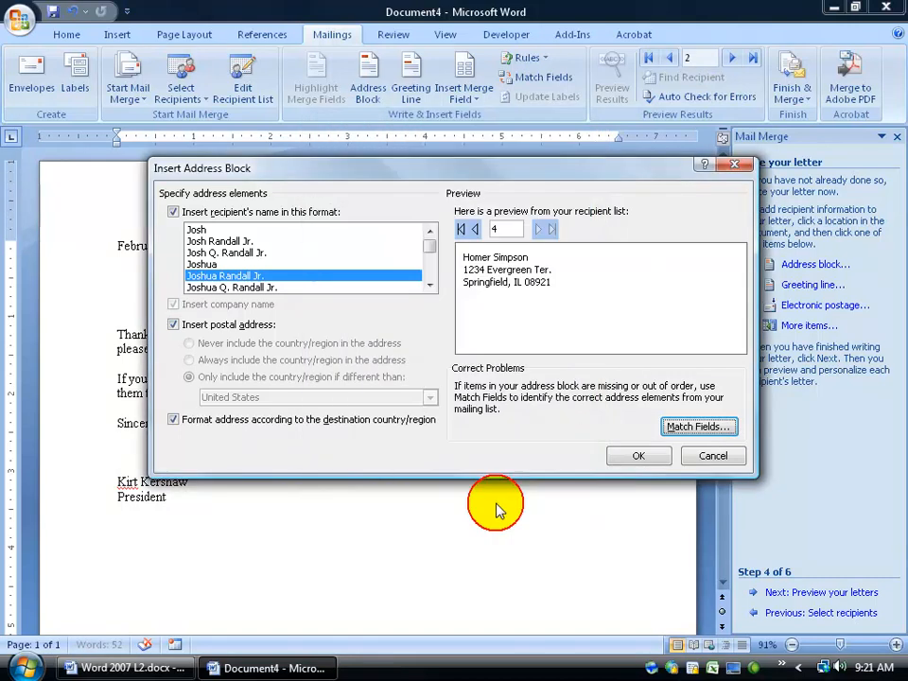
left_click(639, 457)
left_click_drag(205, 293, 110, 295)
left_click(291, 298)
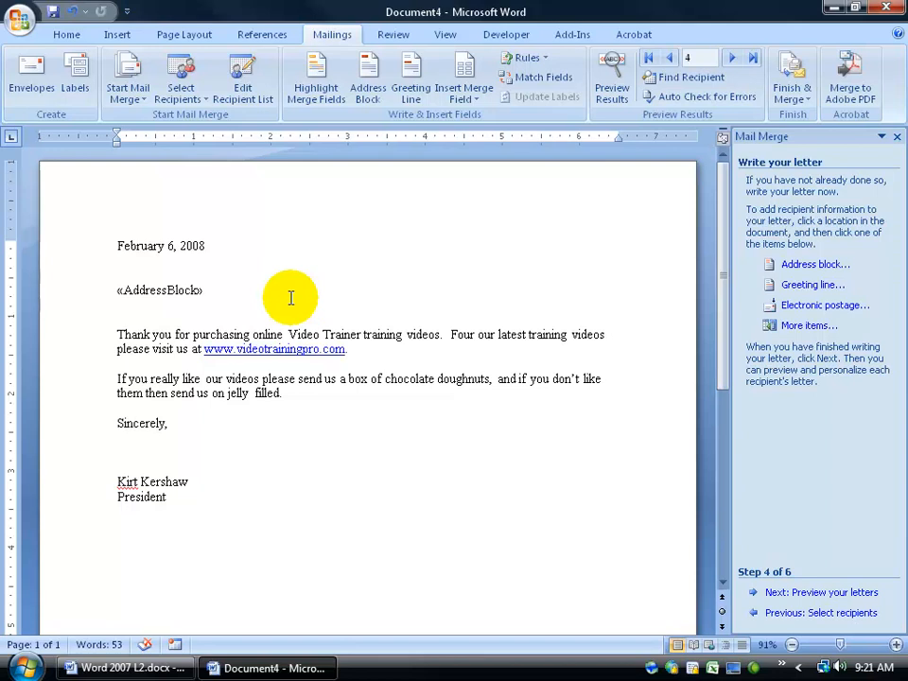
- Move «AddressBlock» up under the date and type Dear on the empty line below it
key("Return")
key("Return")
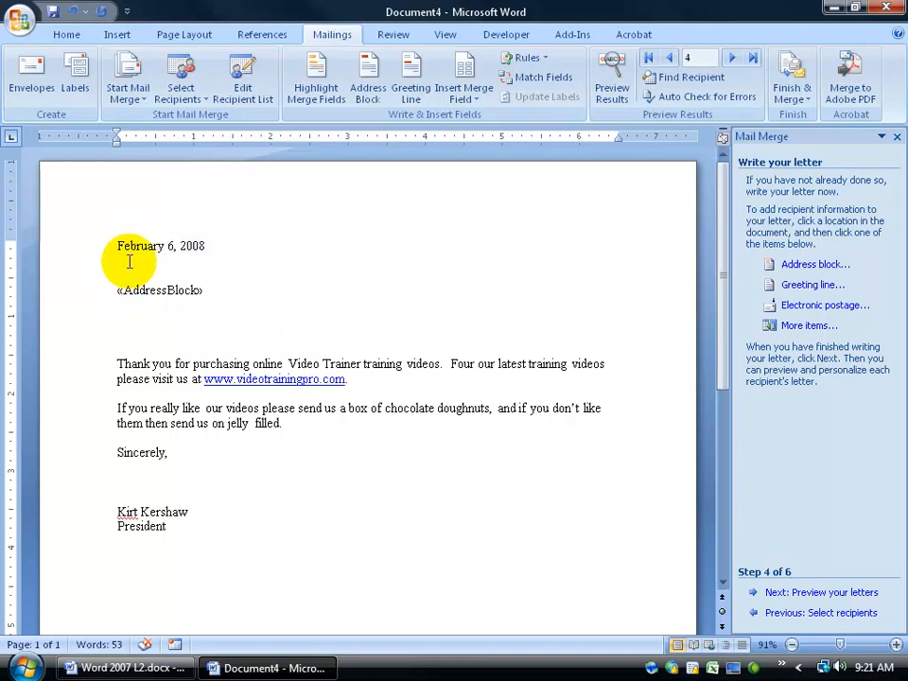
key("Delete")
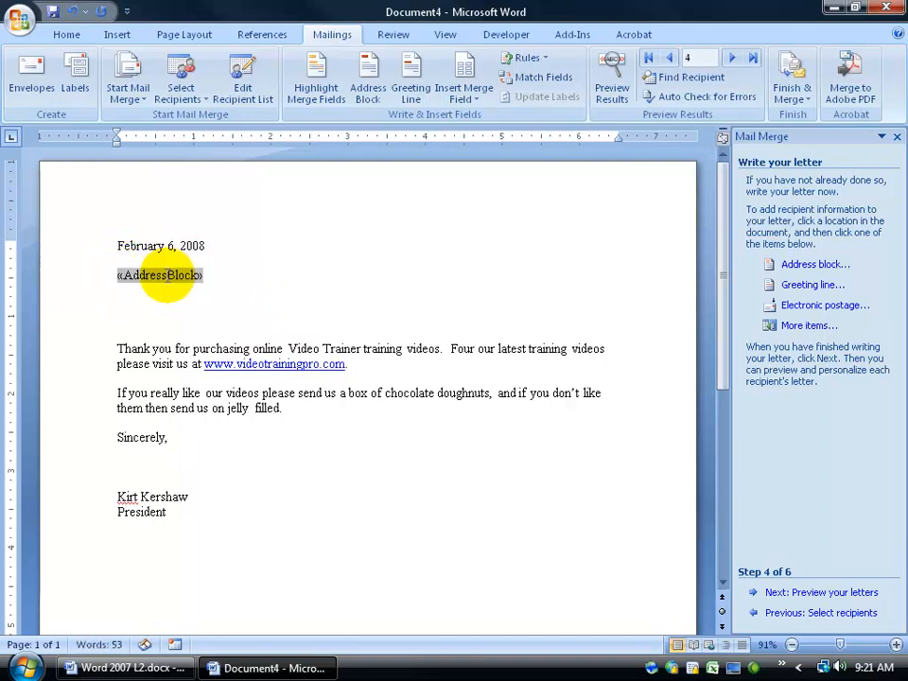
left_click(126, 301)
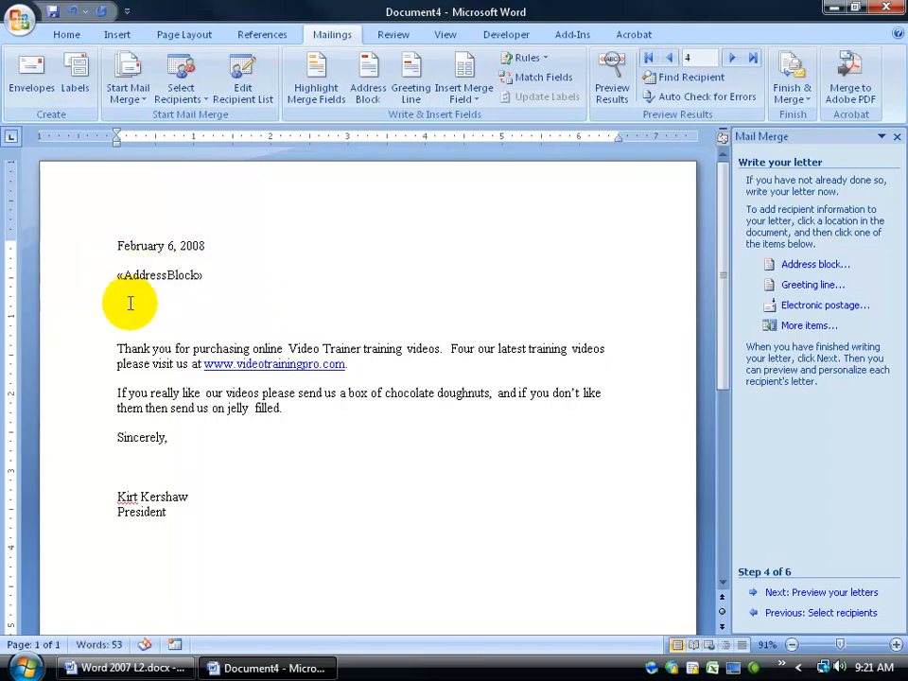
type("Dear")
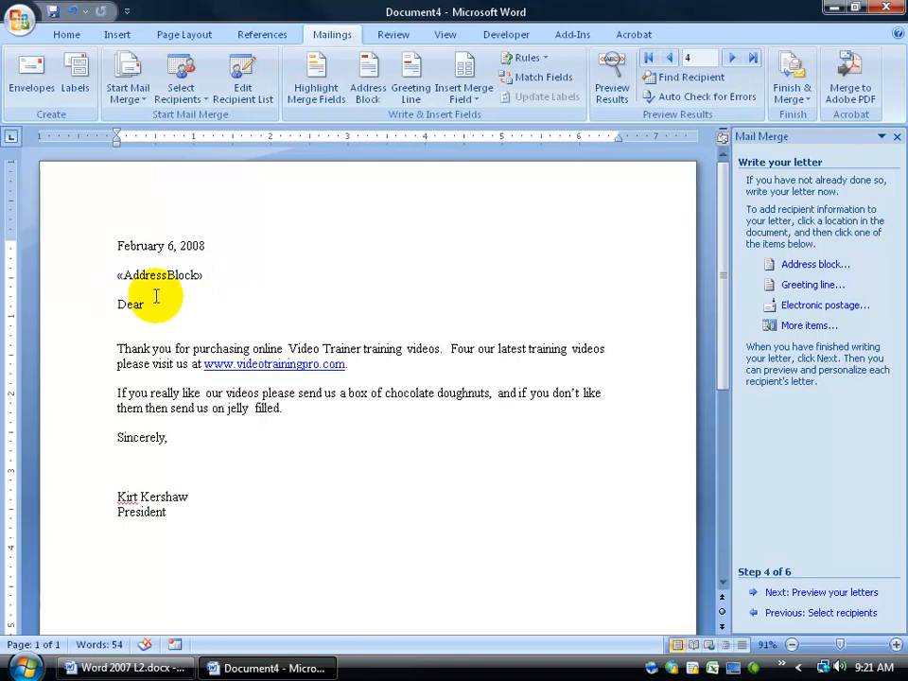
- Add a trial «FirstName» field after Dear via More items, then delete that line
left_click(468, 98)
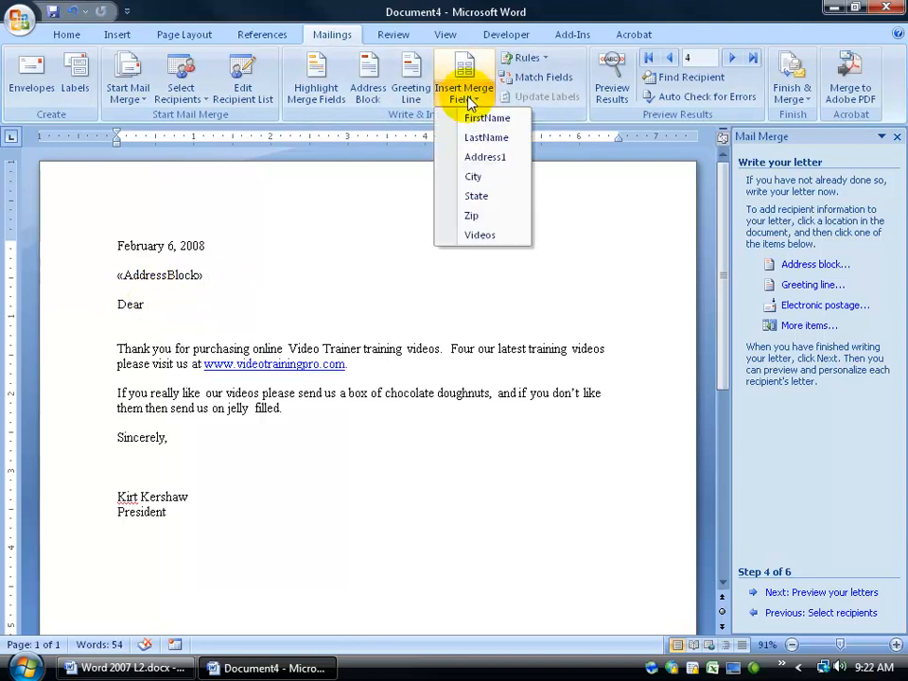
left_click(805, 325)
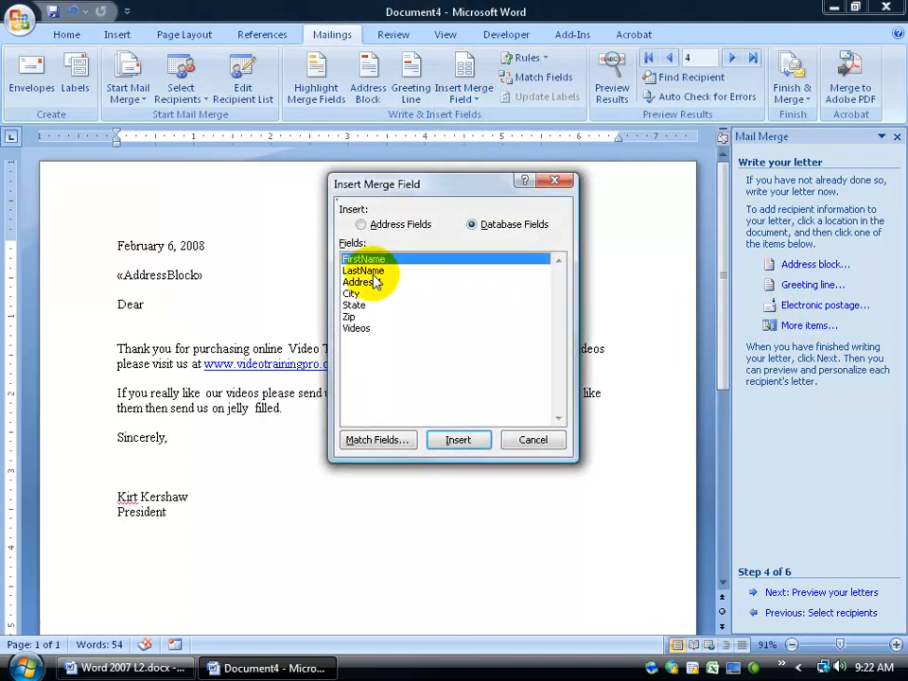
left_click(458, 440)
left_click(536, 443)
left_click_drag(262, 311, 100, 302)
key("Delete")
key("Delete")
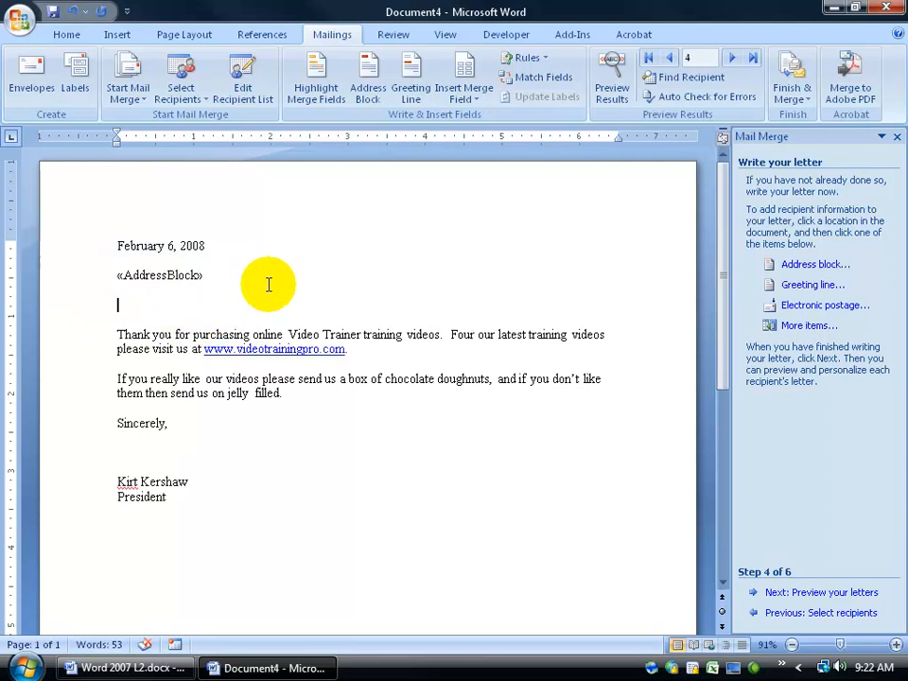
- Insert a greeting line with salutation Dear and the first-name-only 'Josh' format
left_click(795, 287)
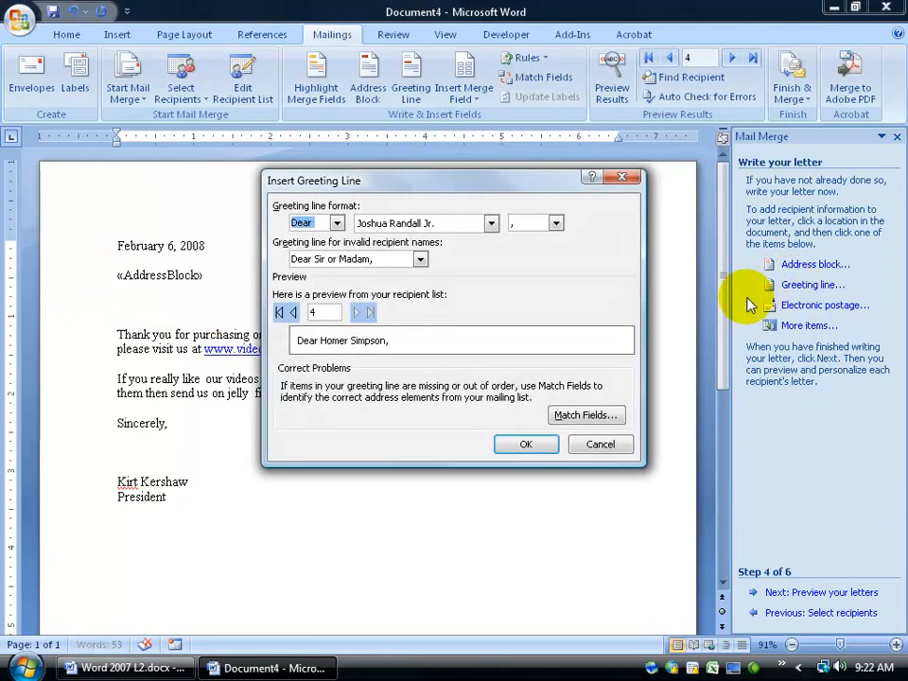
left_click(336, 222)
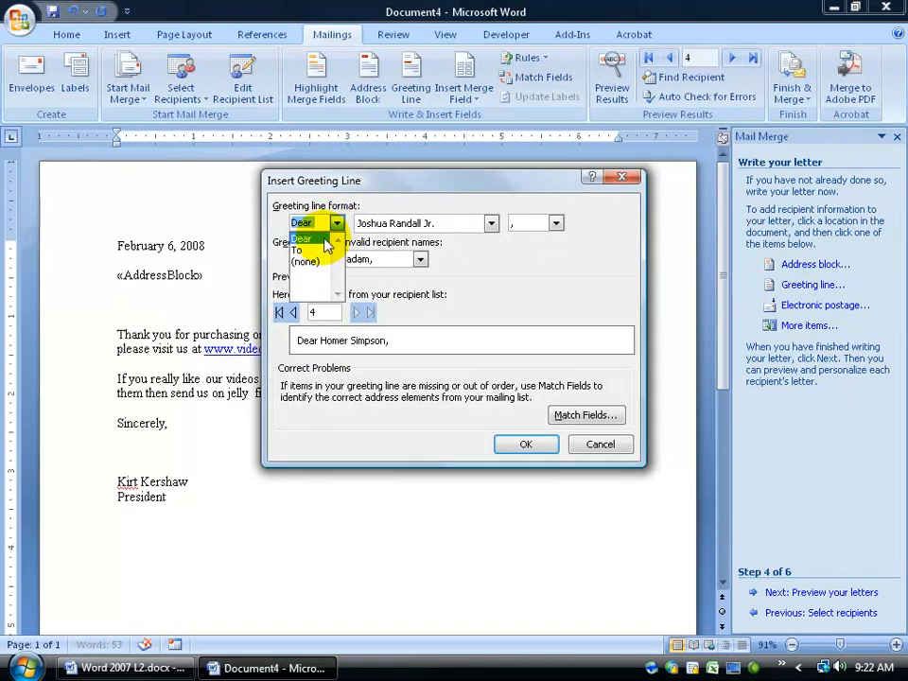
left_click(324, 240)
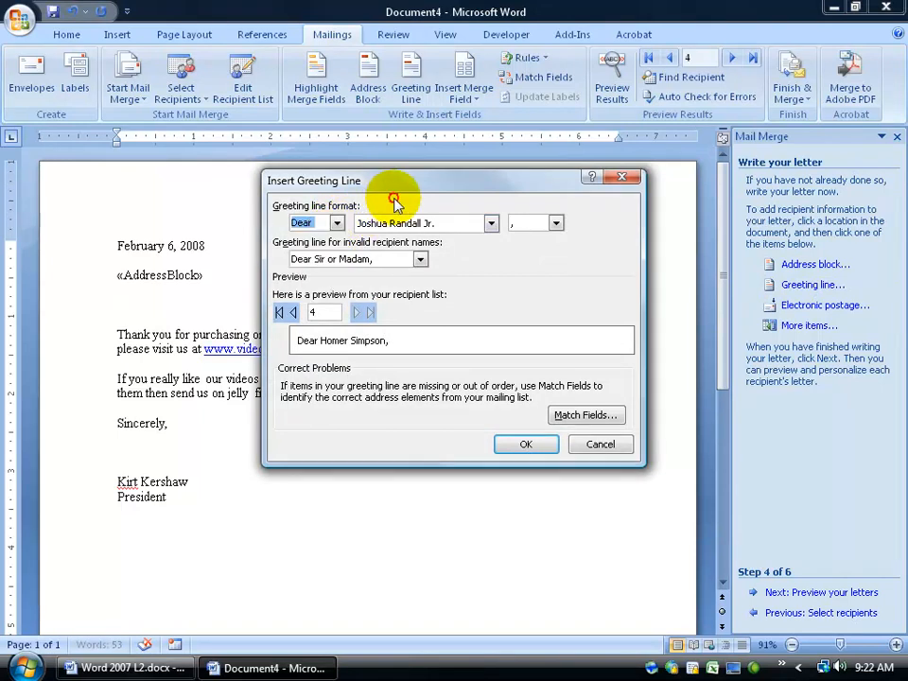
left_click(491, 224)
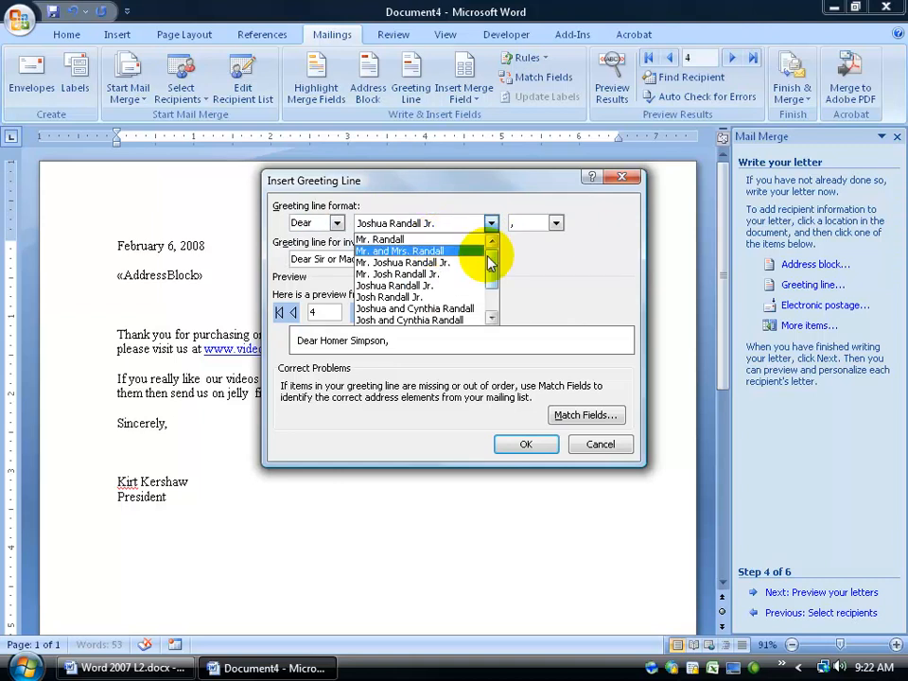
left_click_drag(490, 262, 491, 286)
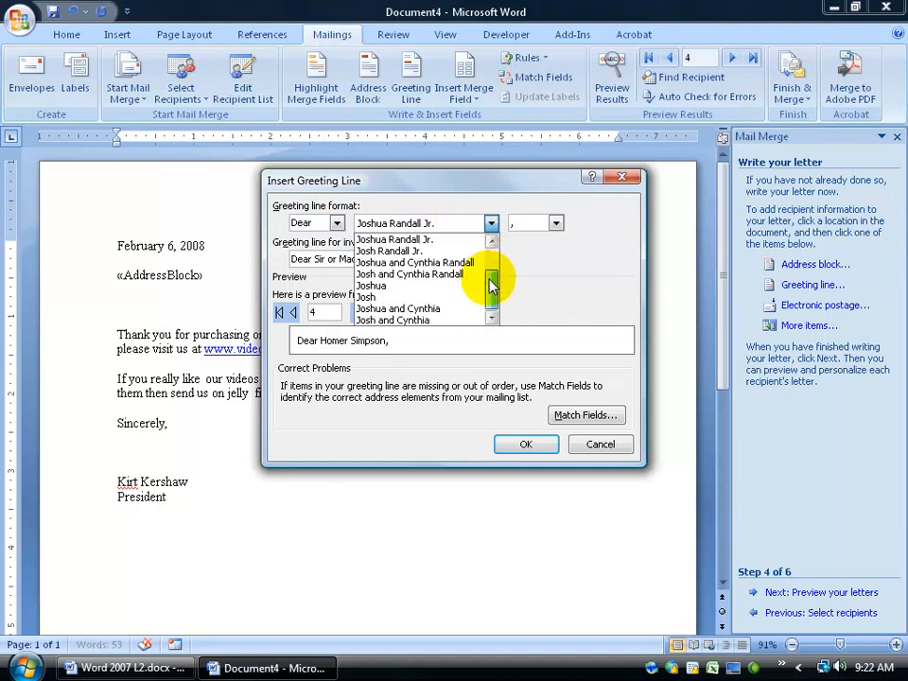
left_click(431, 299)
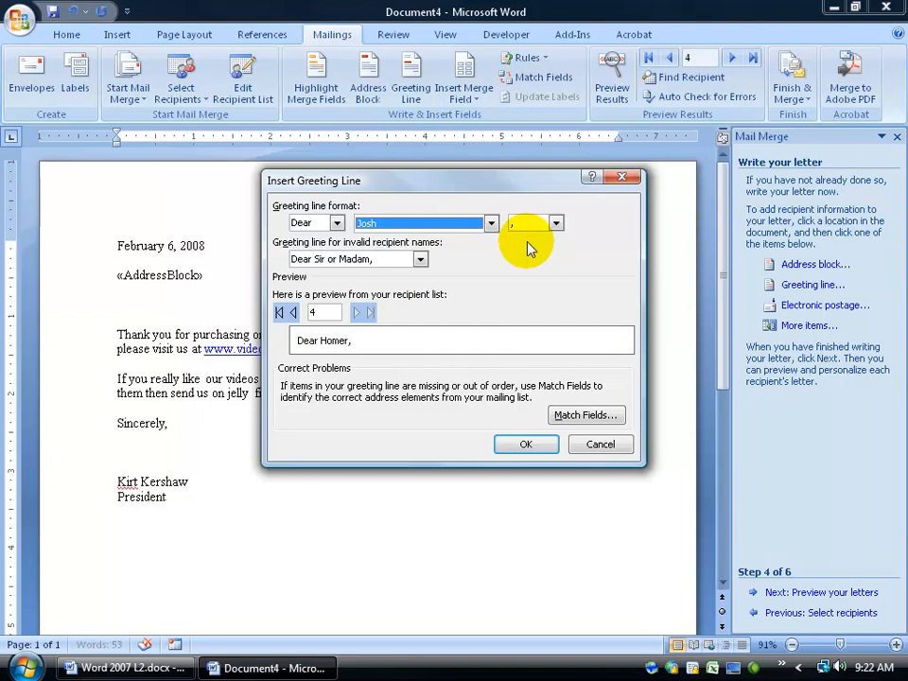
left_click(526, 443)
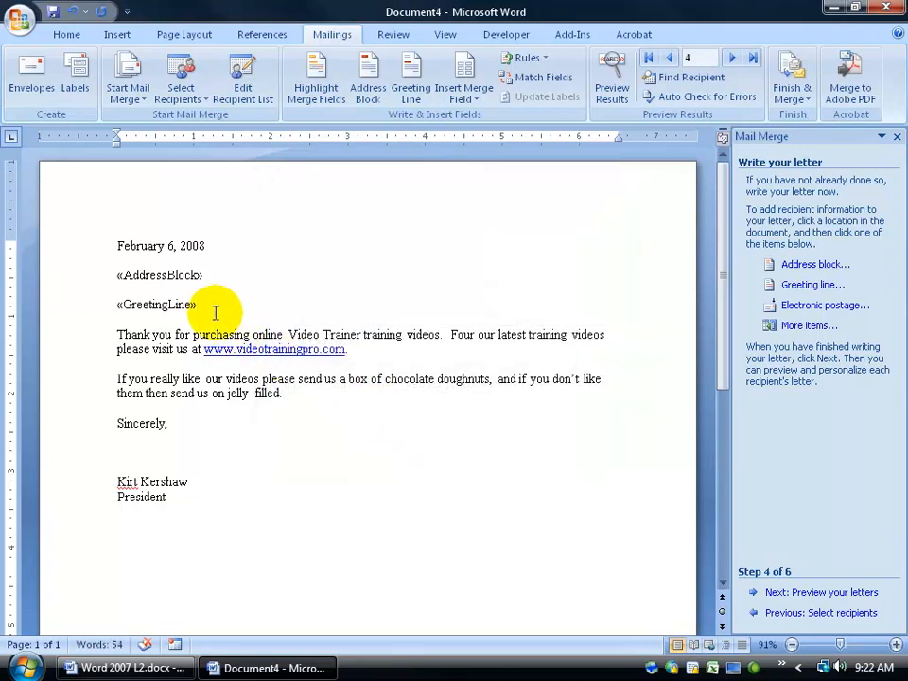
type(",")
key("BackSpace")
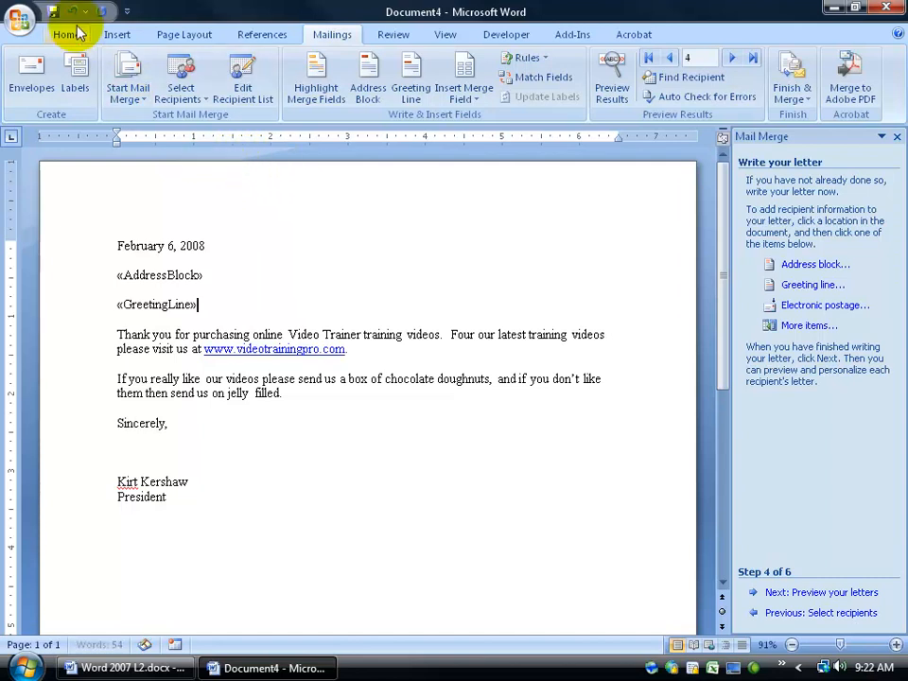
- Delete the «GreetingLine» field and type Dear on the empty greeting line
key("BackSpace")
key("BackSpace")
left_click(464, 92)
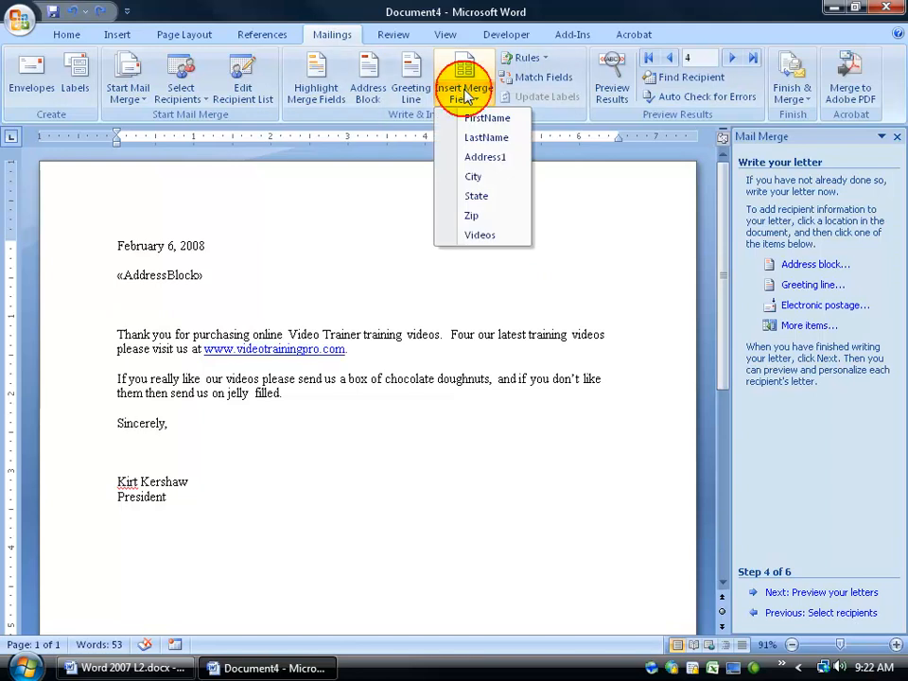
left_click(116, 304)
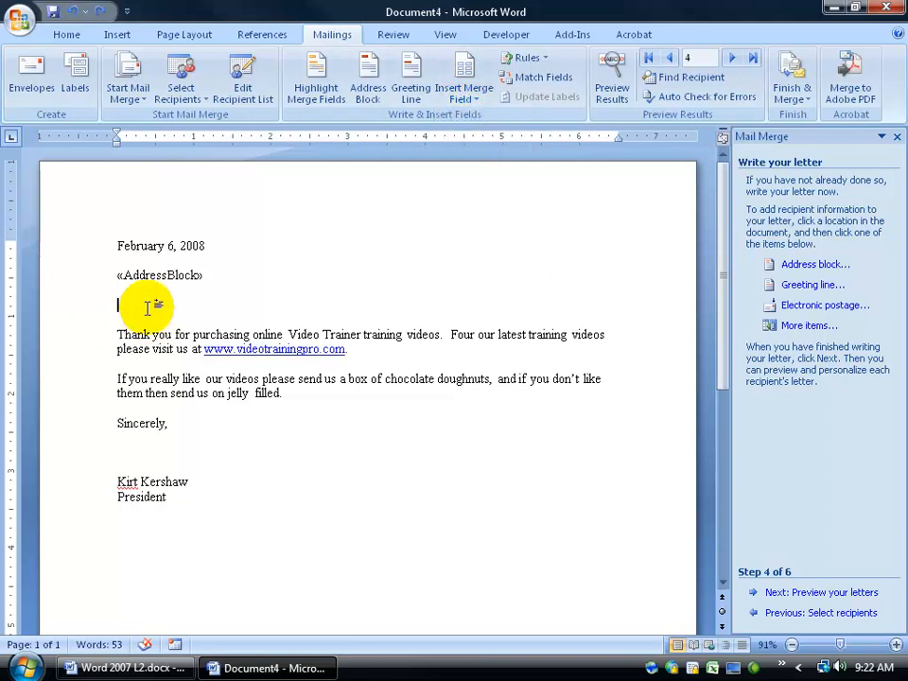
type("Dear")
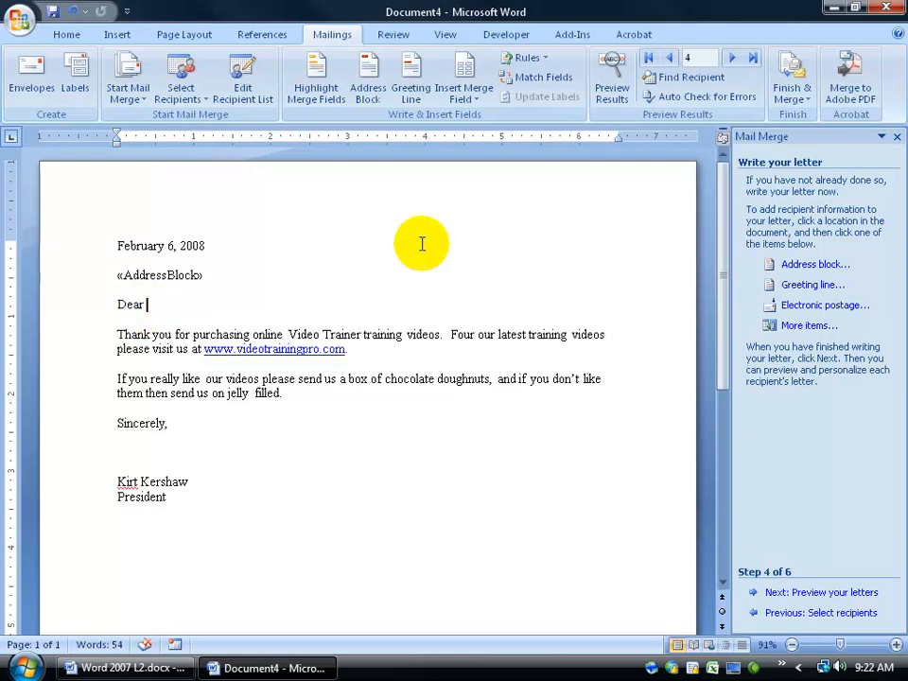
- Add «FirstName» and «LastName» fields after Dear, fix their spacing, and end with a comma
left_click(471, 101)
left_click(474, 118)
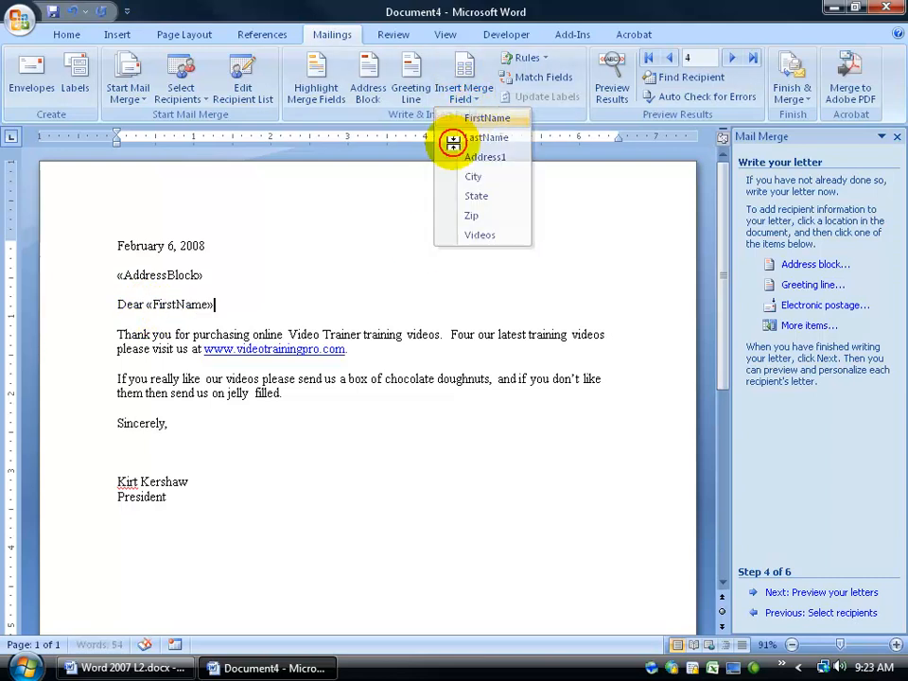
left_click(465, 102)
left_click(481, 137)
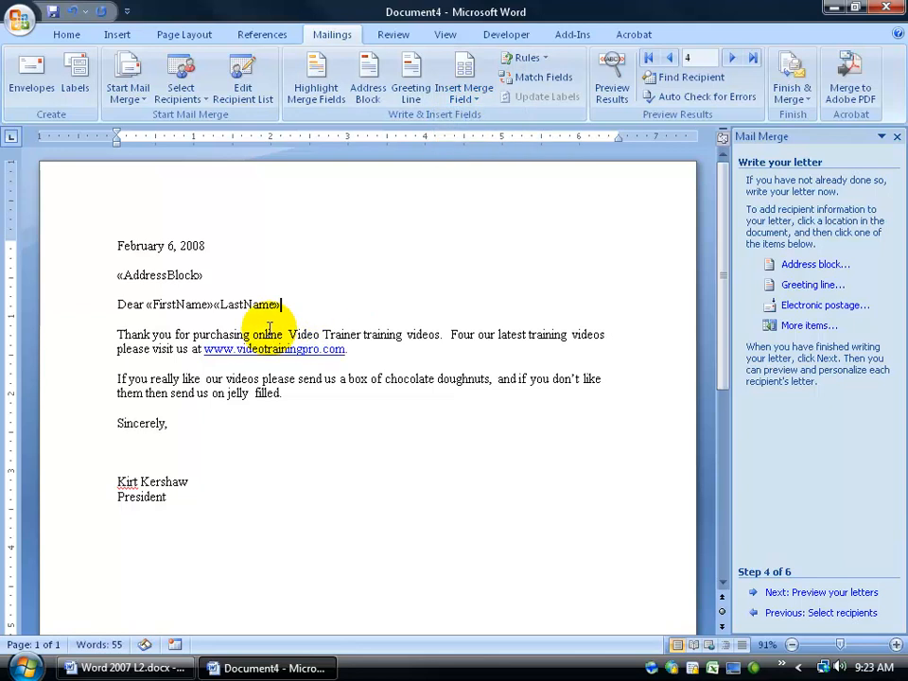
left_click(217, 304)
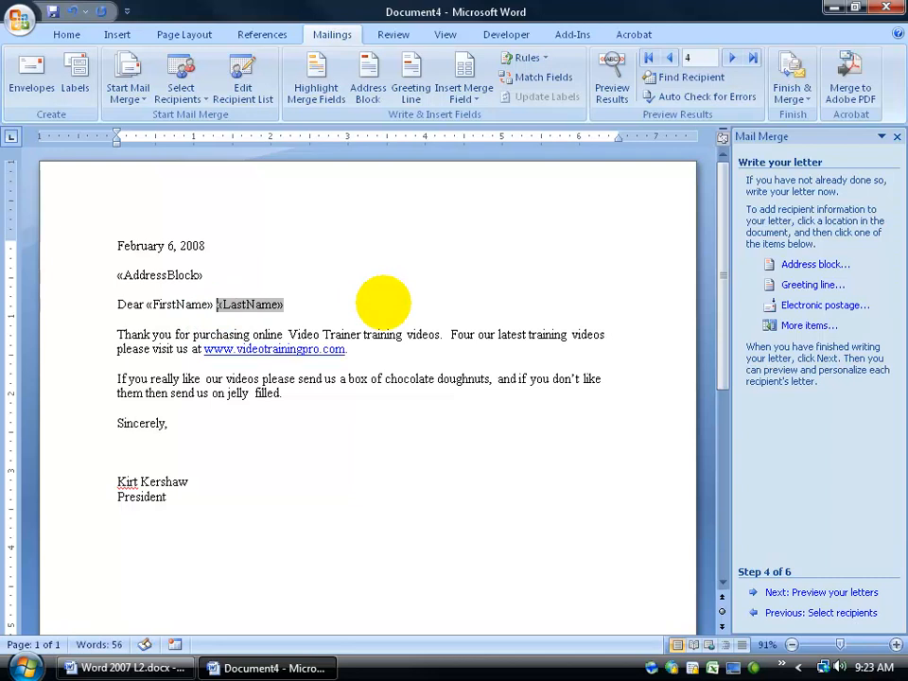
key("BackSpace")
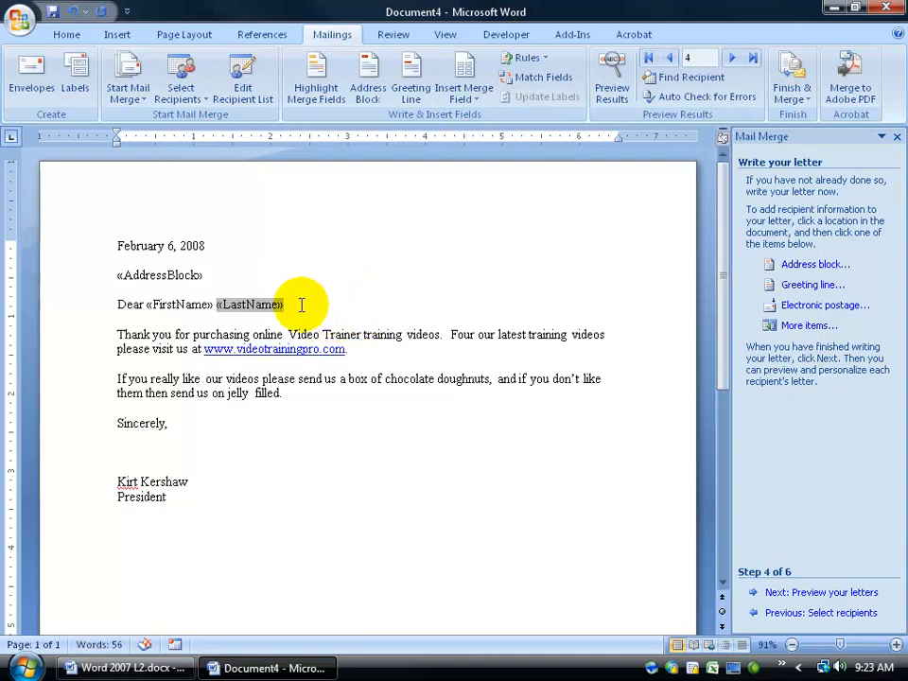
left_click(350, 308)
type(",")
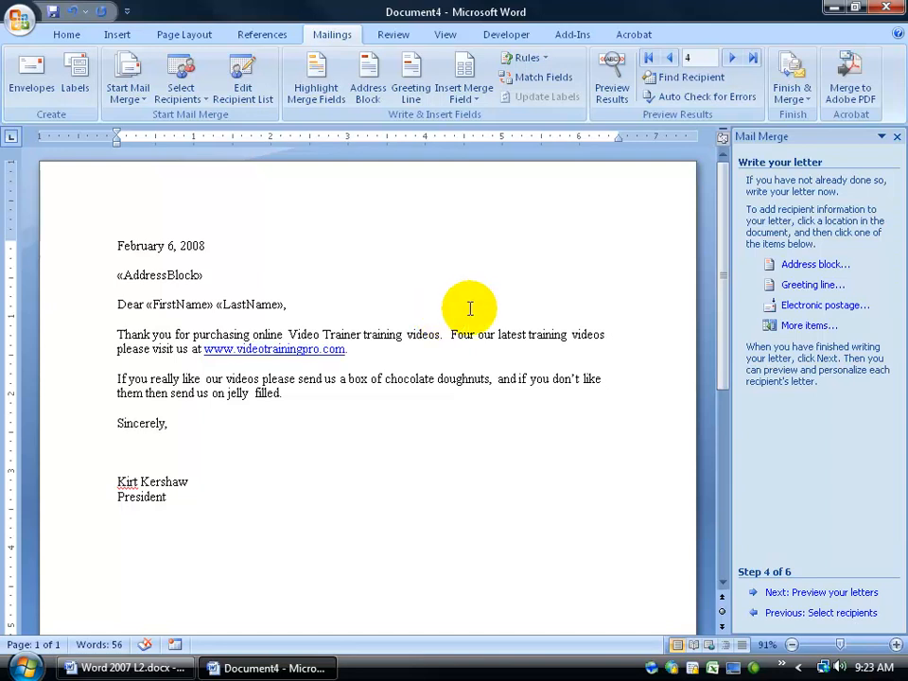
- Insert the «Videos» merge field before 'online' in the thank-you sentence
left_click(459, 90)
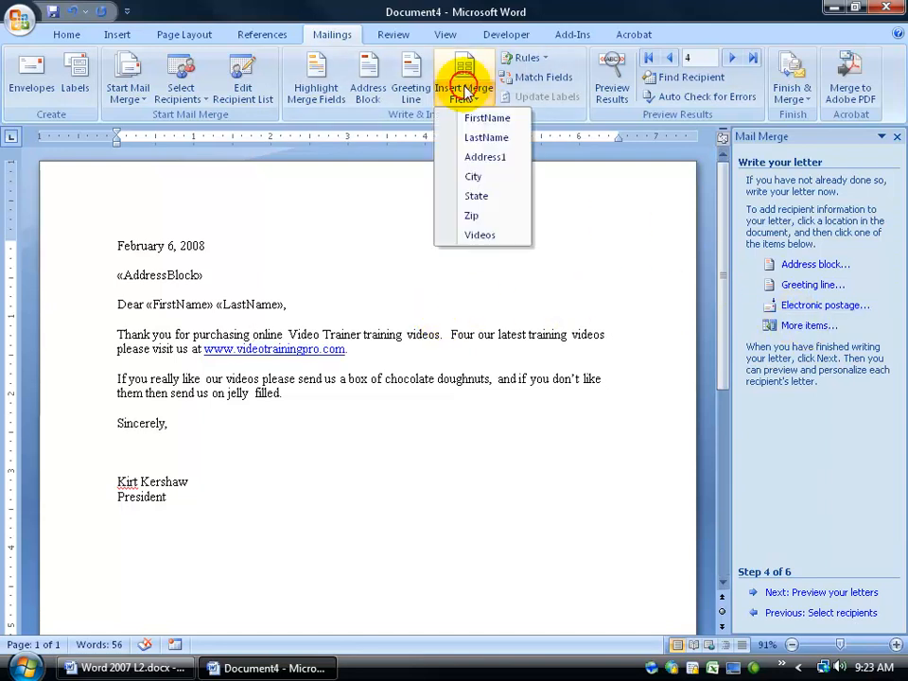
left_click(485, 236)
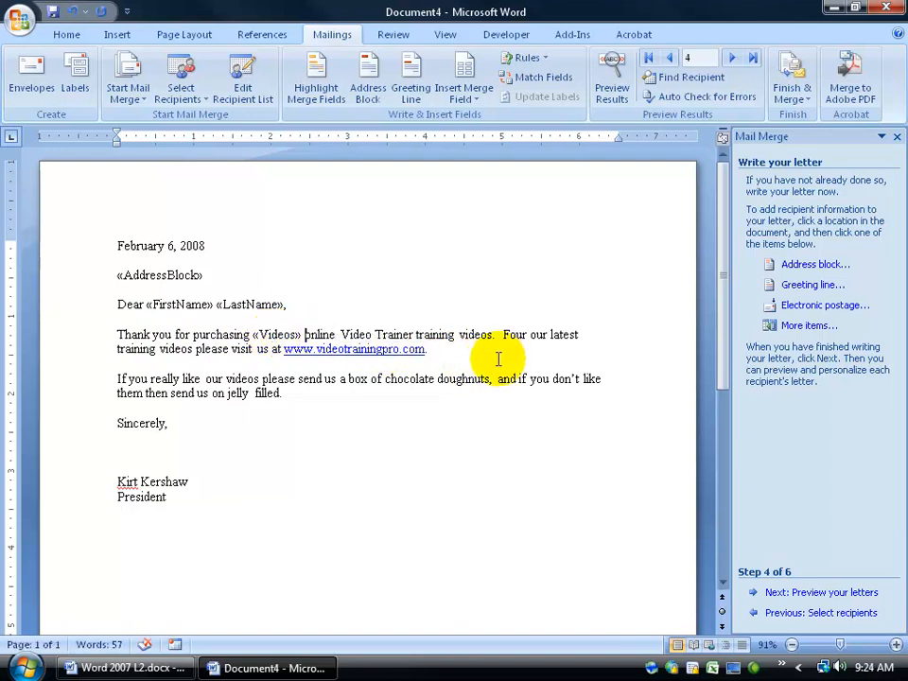
- Preview the merged letters and check the first name, last name and video count fields
left_click(795, 592)
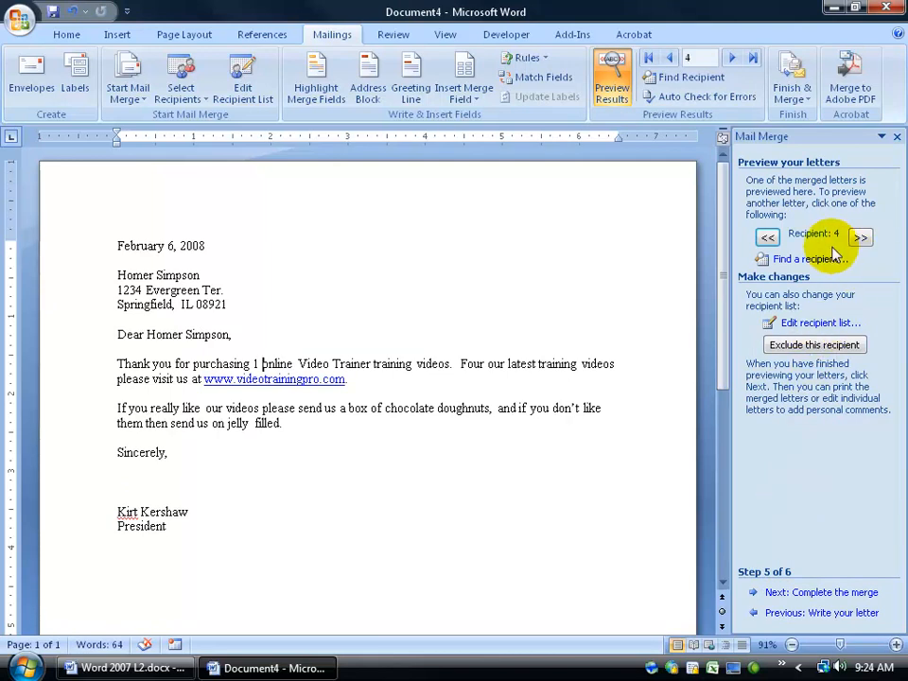
left_click(768, 238)
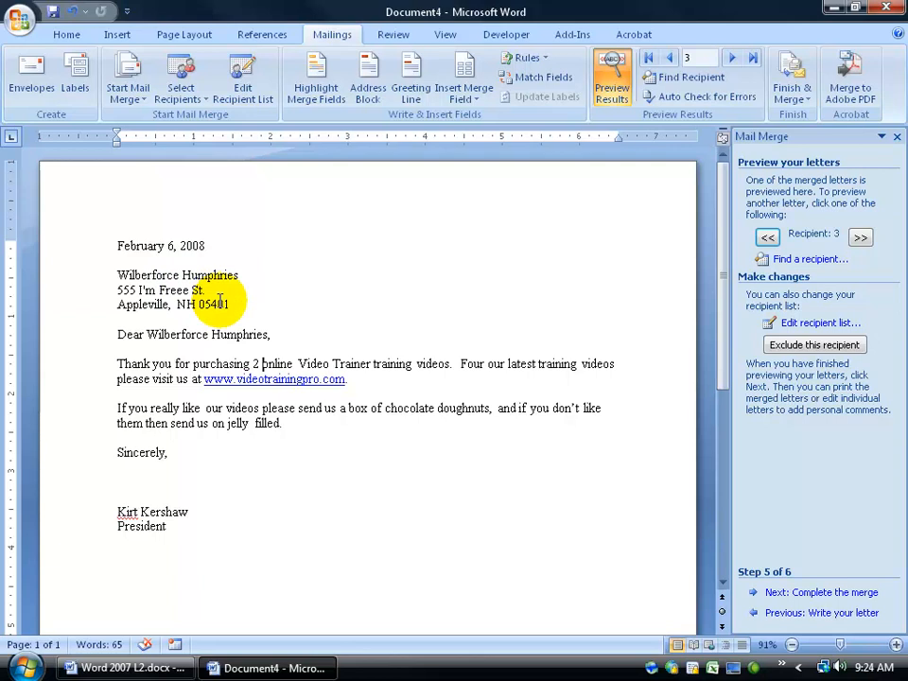
left_click(149, 333)
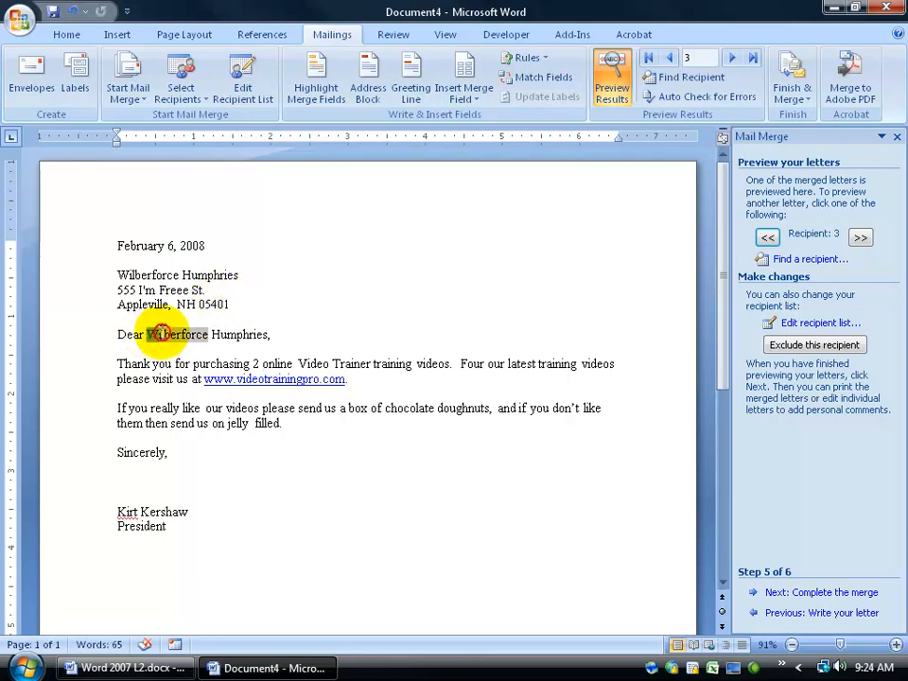
left_click(227, 334)
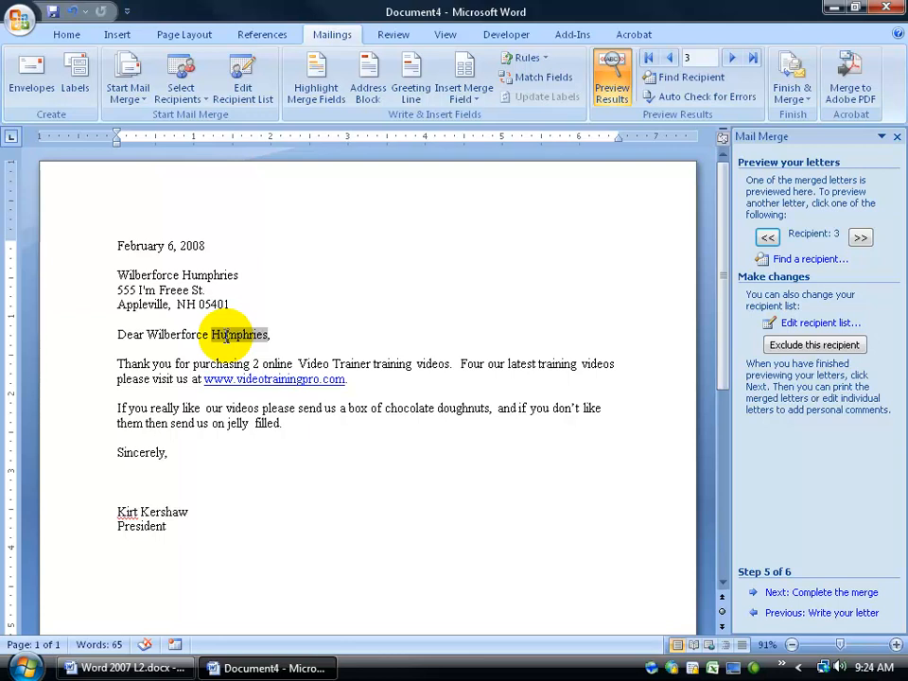
left_click(166, 334)
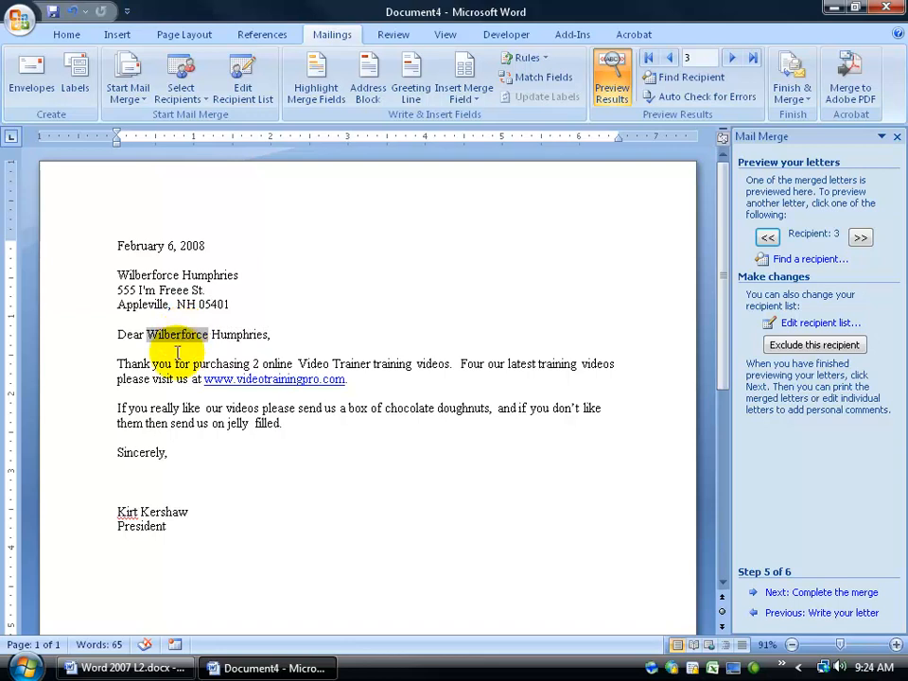
left_click(255, 364)
left_click(266, 364)
- Exclude recipient 2 from the merge and browse the neighbouring letters
left_click(768, 238)
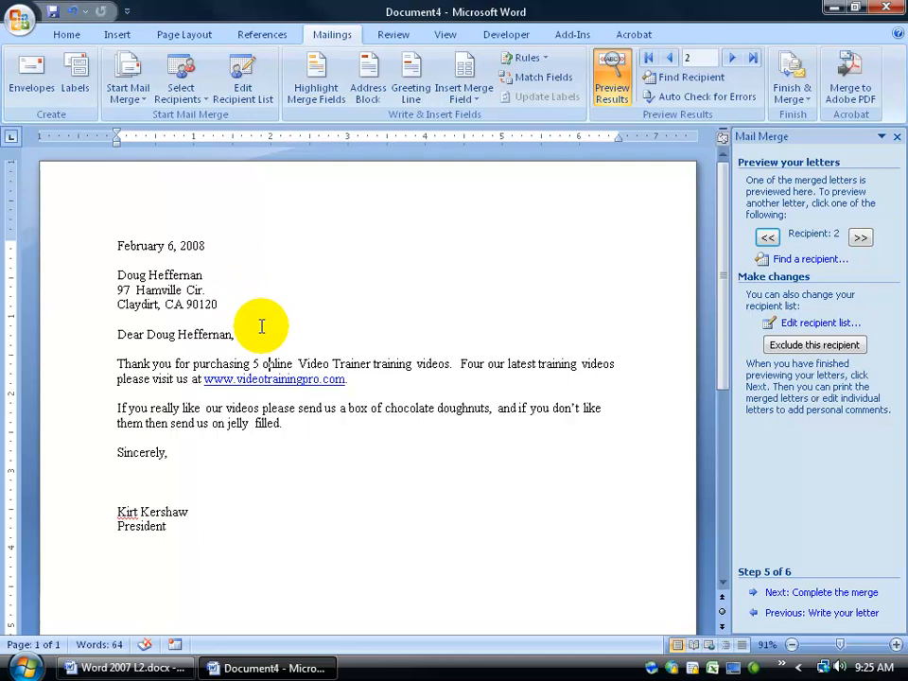
left_click(778, 344)
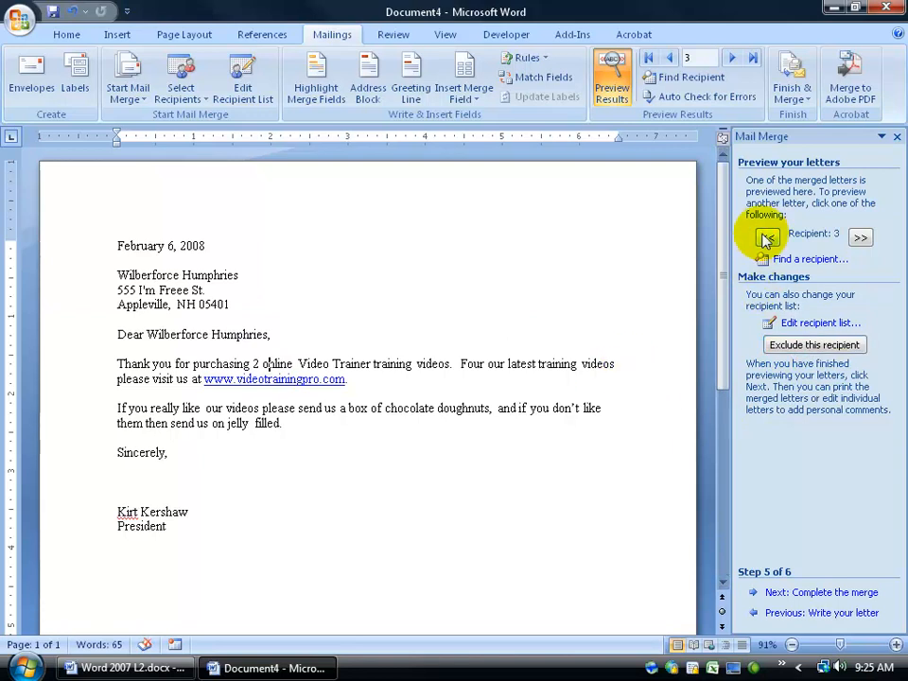
left_click(862, 238)
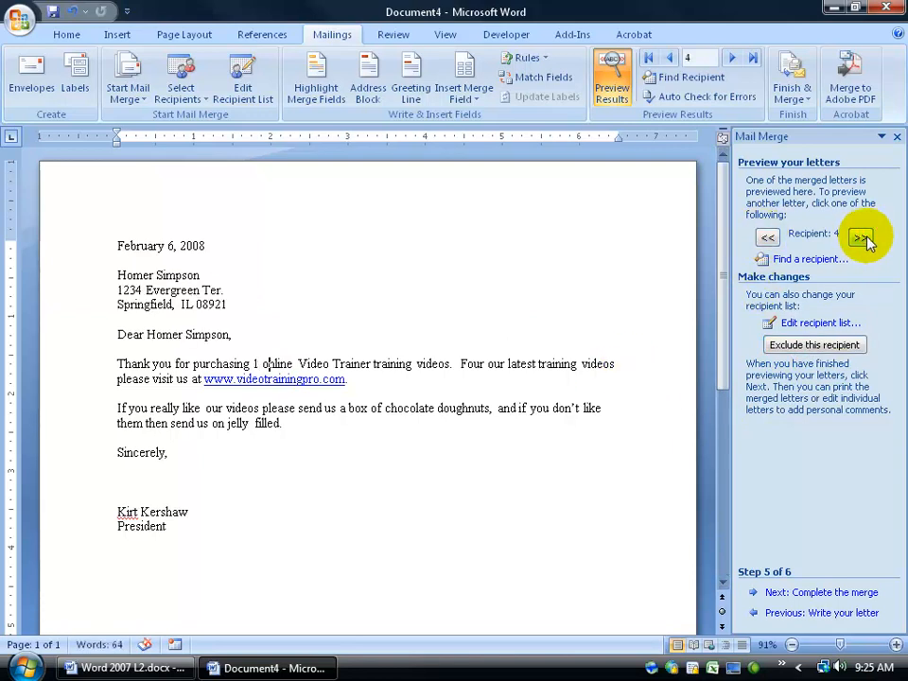
left_click(769, 238)
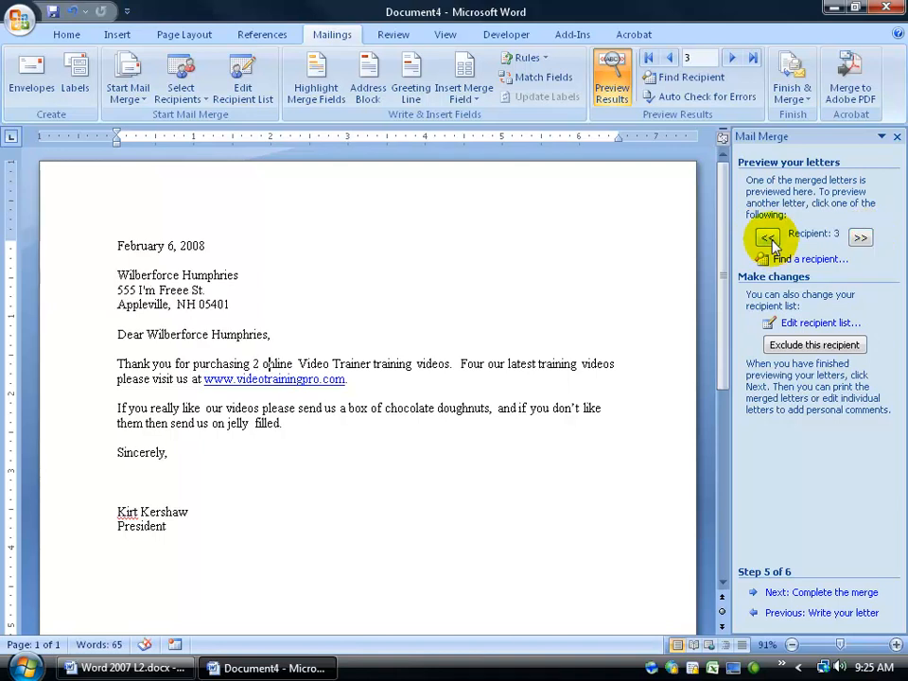
- Re-check Heffernan in the recipient list so they are included again
left_click(795, 324)
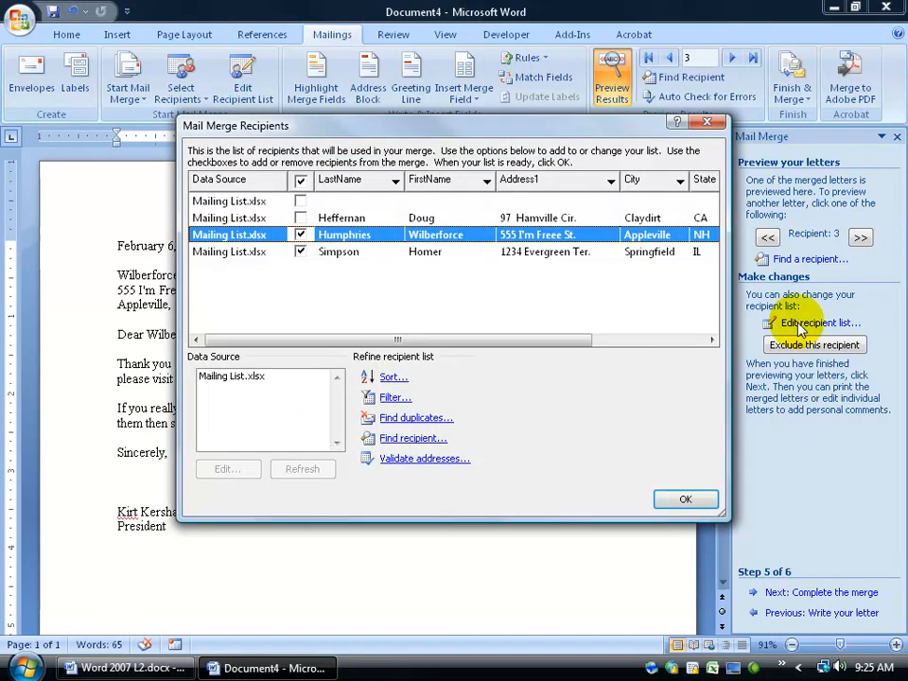
left_click(300, 218)
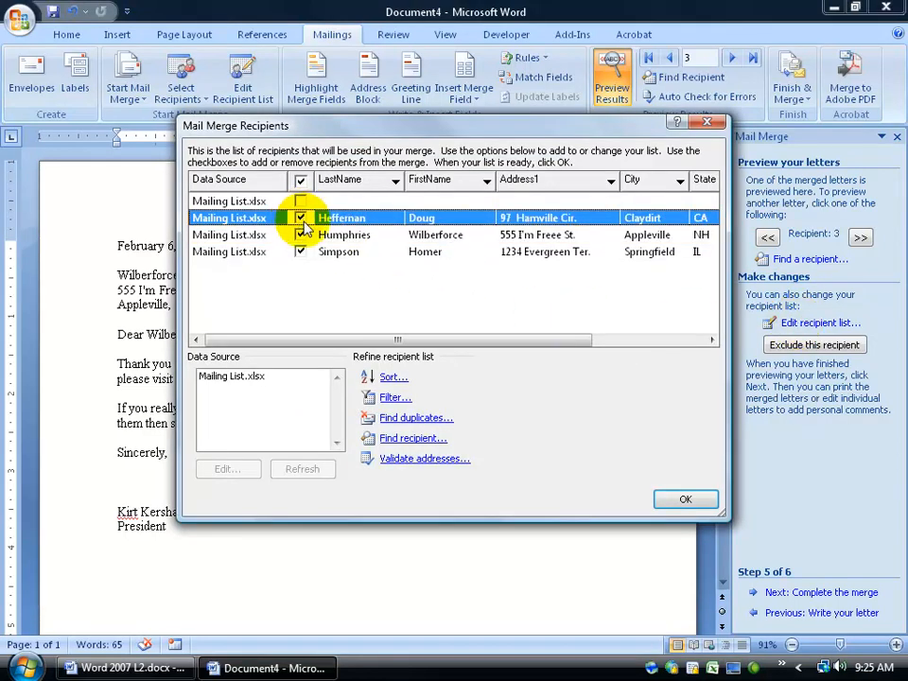
left_click(300, 201)
left_click(300, 201)
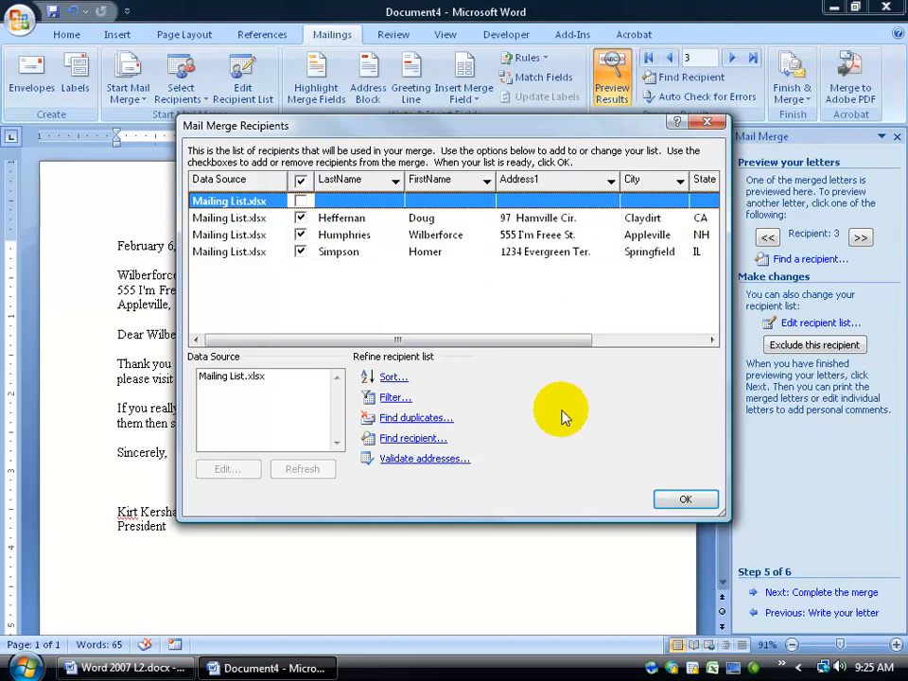
left_click(683, 499)
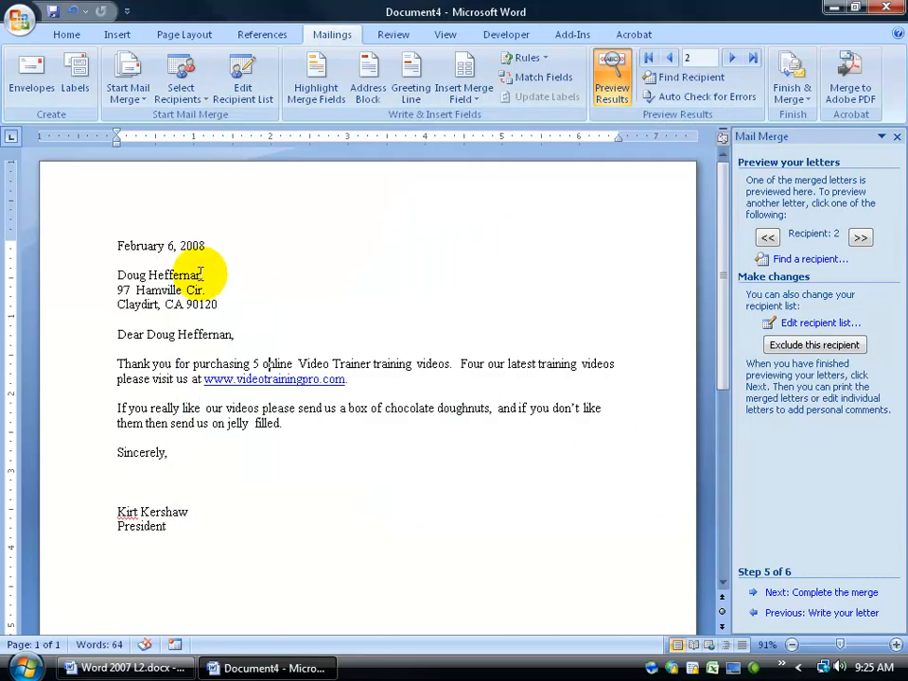
- Browse the next recipients' letters and advance to step 6, Complete the merge
left_click(859, 237)
left_click(860, 237)
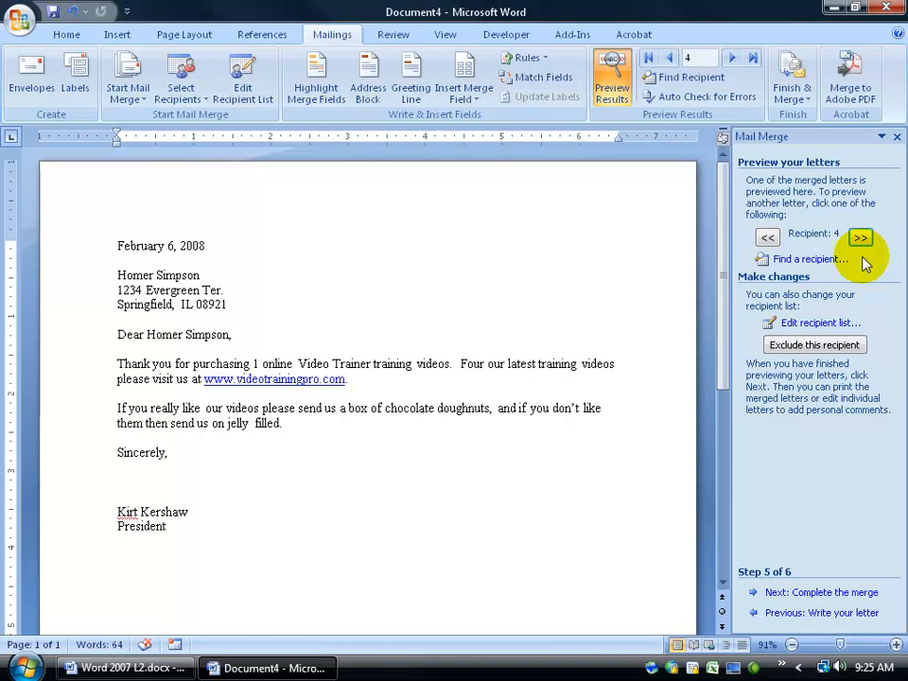
left_click(812, 594)
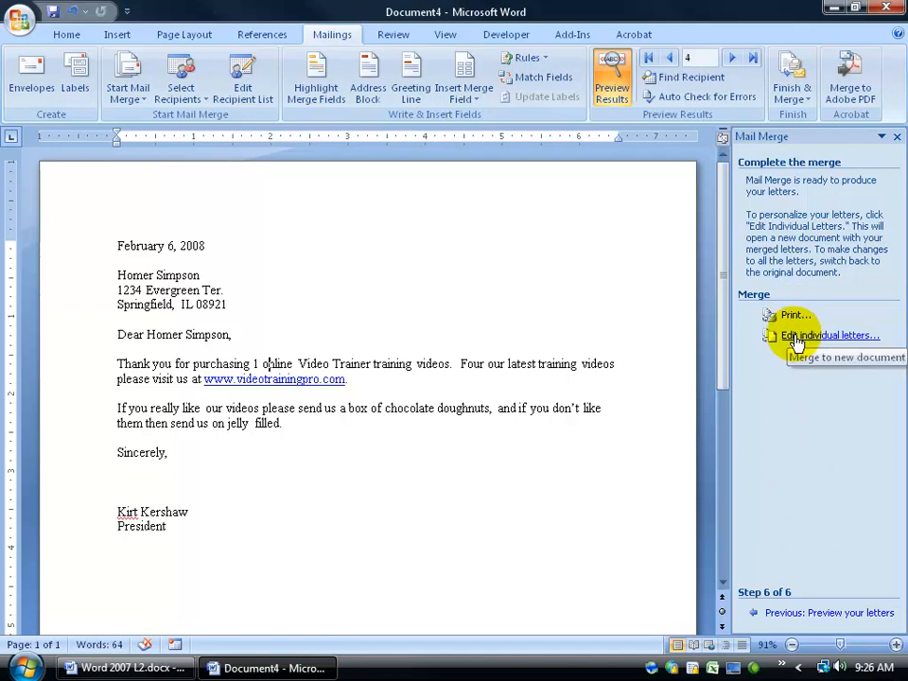
left_click(794, 337)
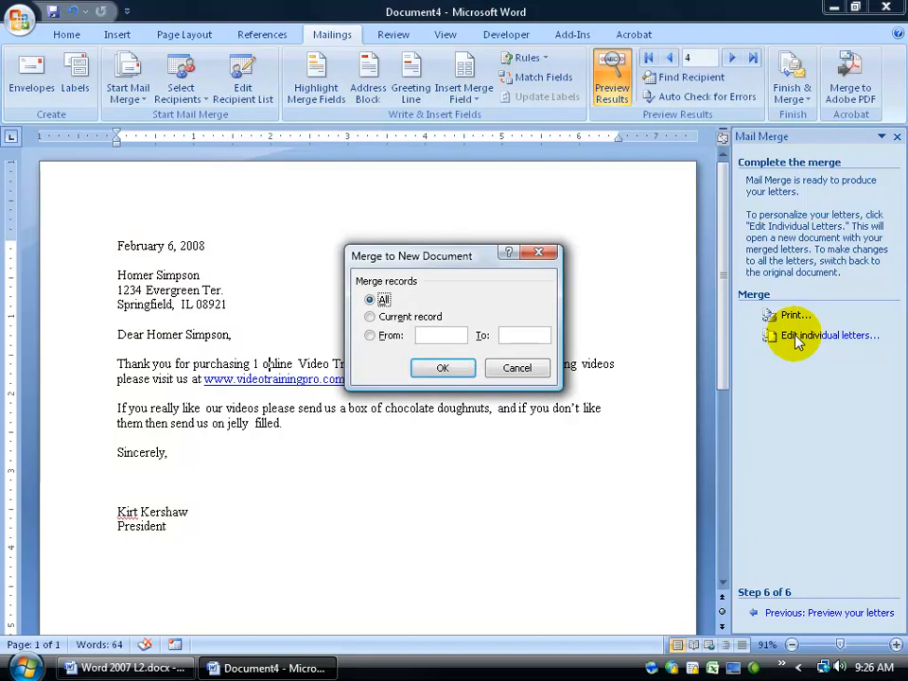
left_click(437, 369)
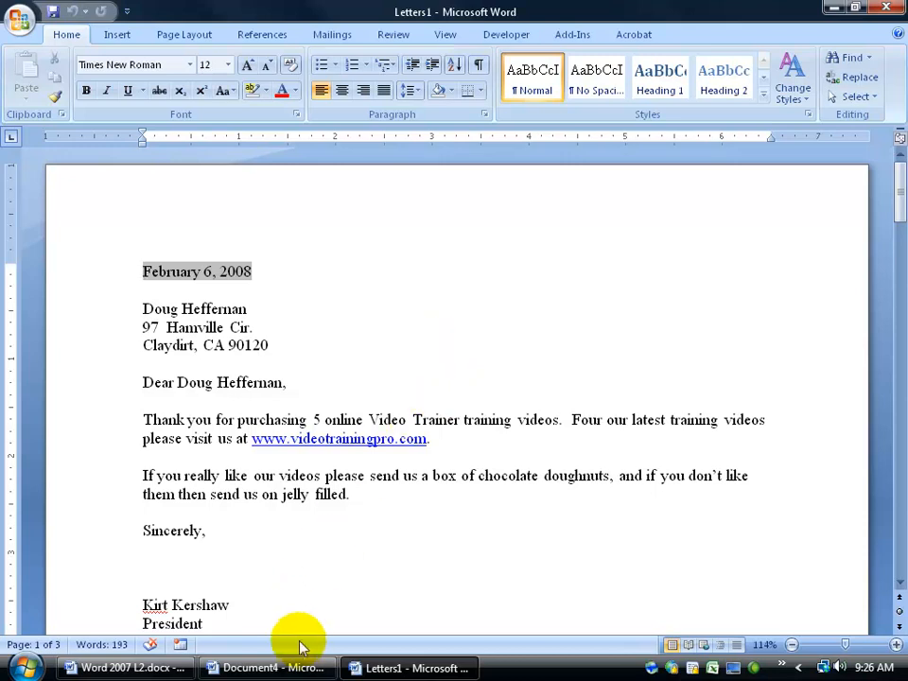
left_click(299, 669)
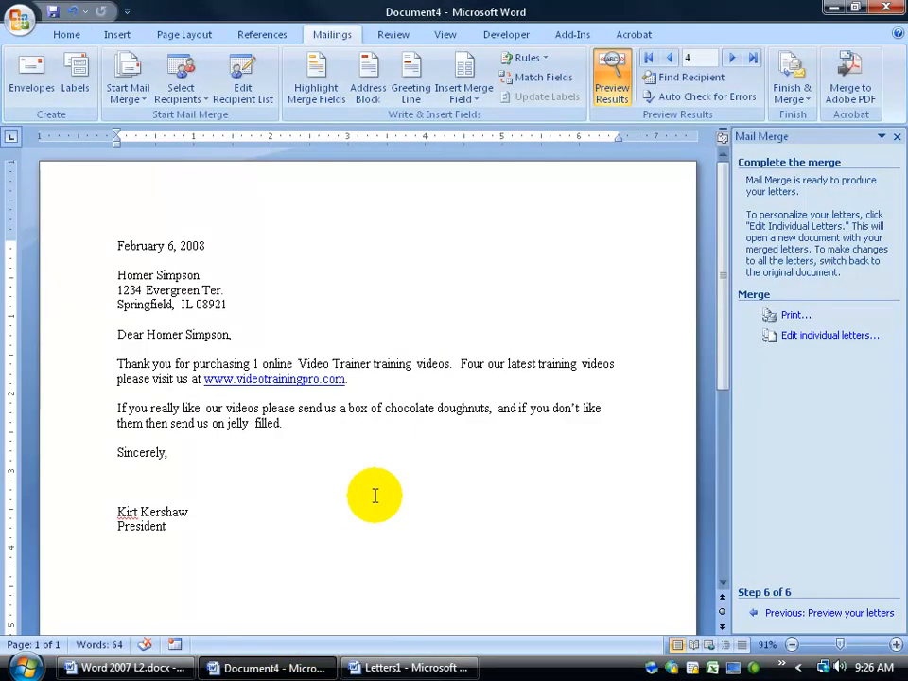
left_click(400, 668)
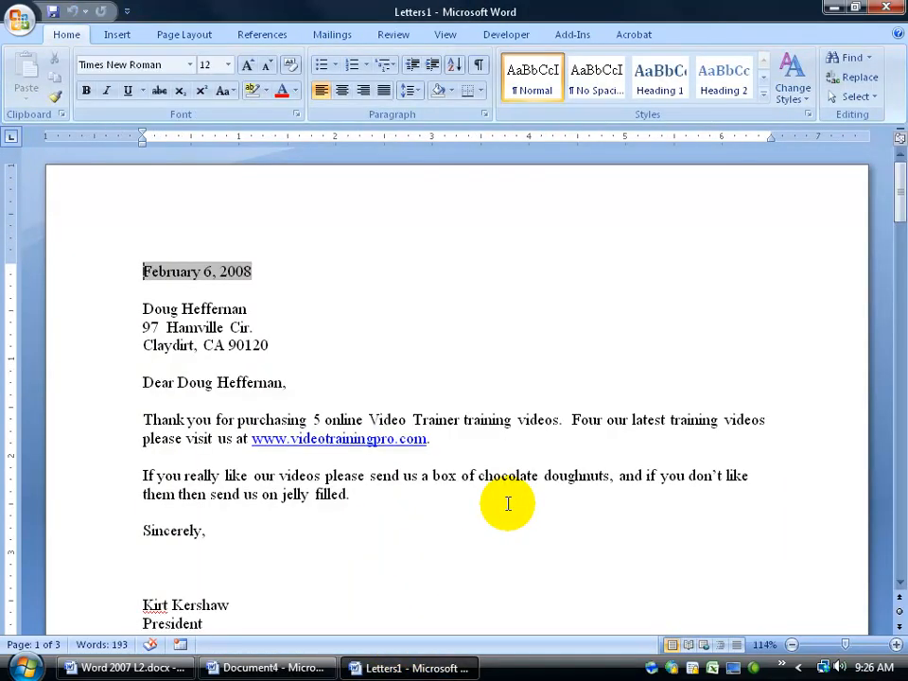
left_click(267, 668)
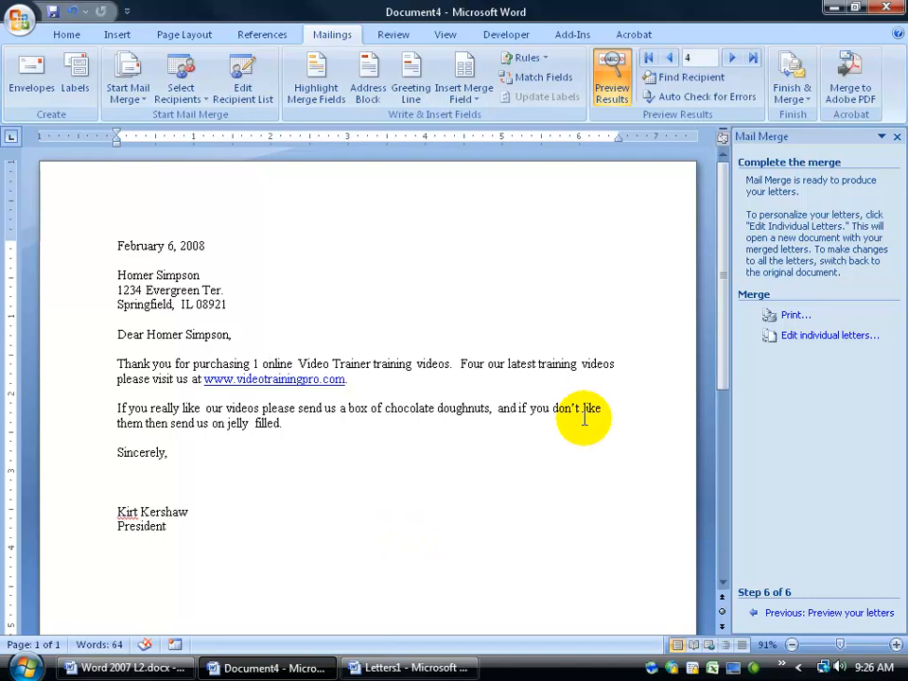
left_click_drag(723, 324, 729, 355)
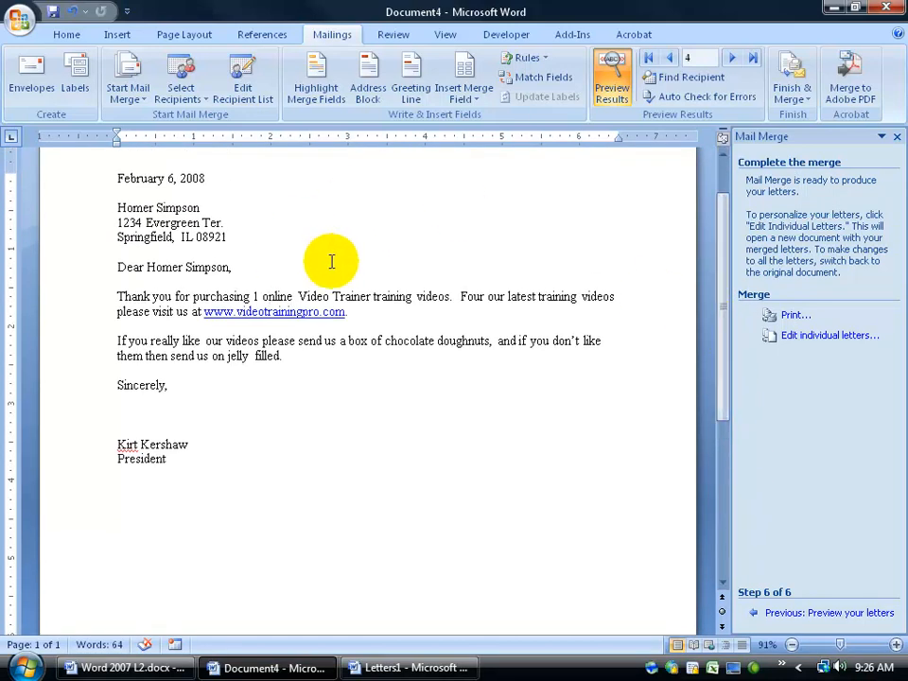
left_click(459, 670)
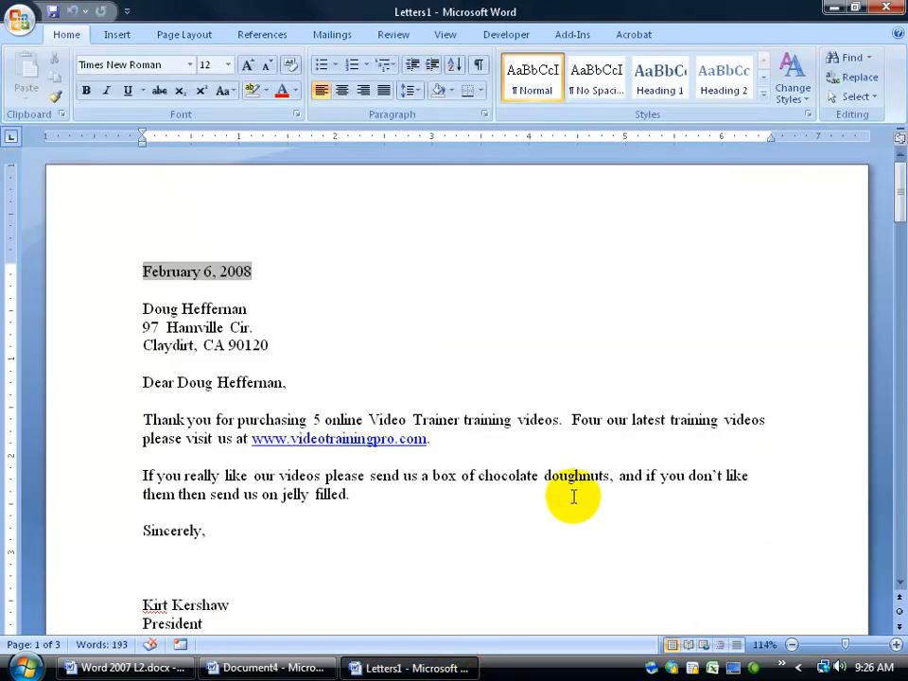
- Add the line 'PS Really liked your movie!' under President in the last letter
left_click_drag(901, 193, 886, 482)
left_click(202, 479)
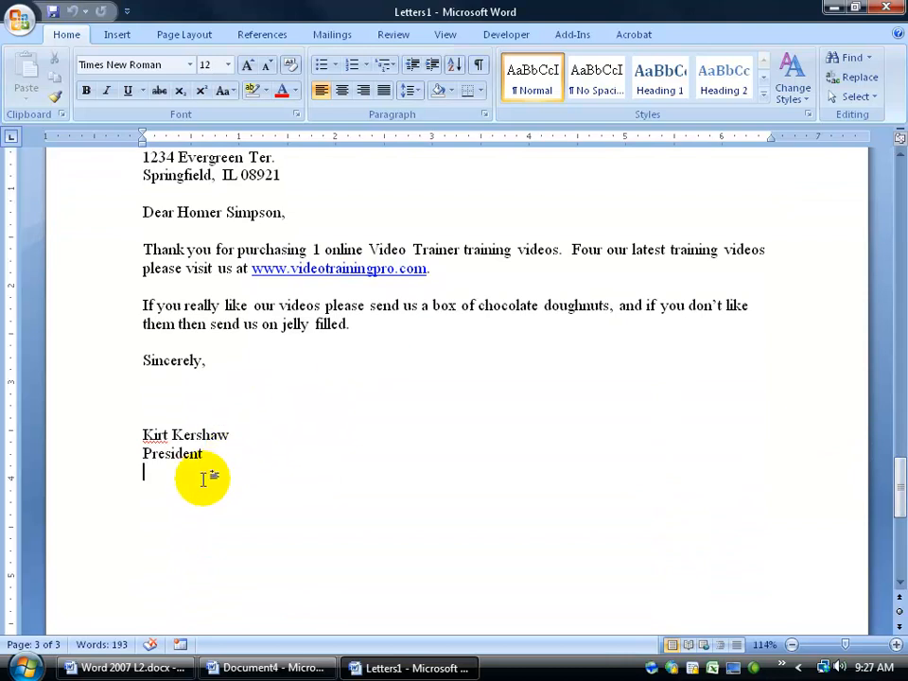
type("PS Really liked your movie!")
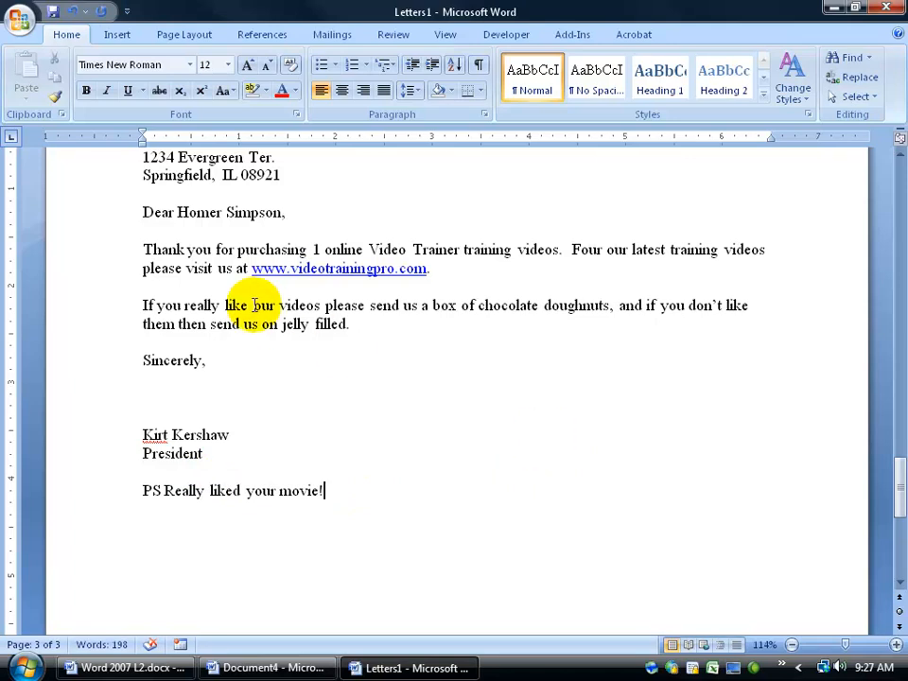
- Close Letters1 without saving the changes
left_click(19, 18)
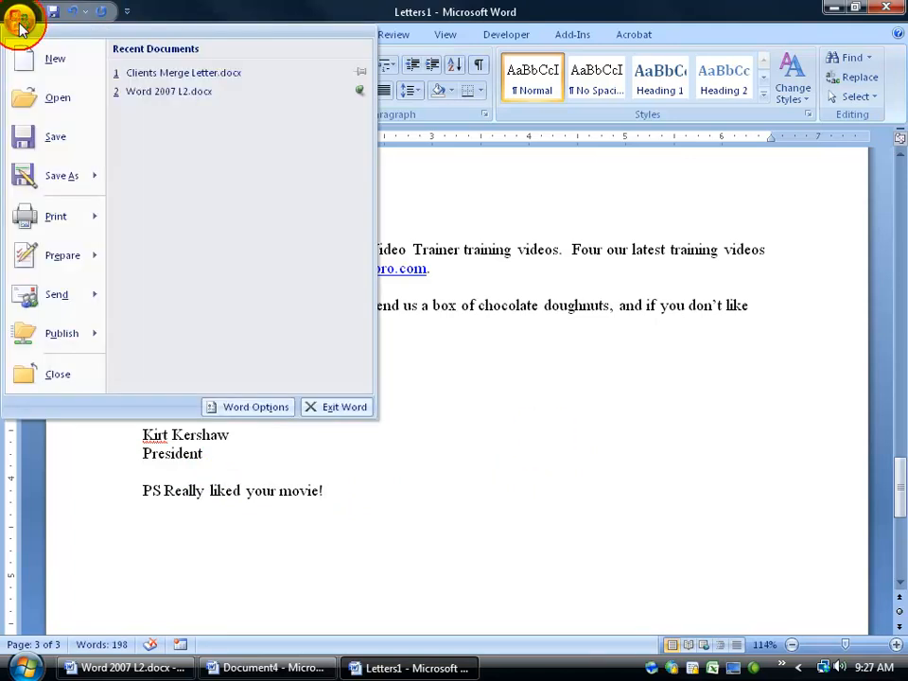
mouse_move(40, 217)
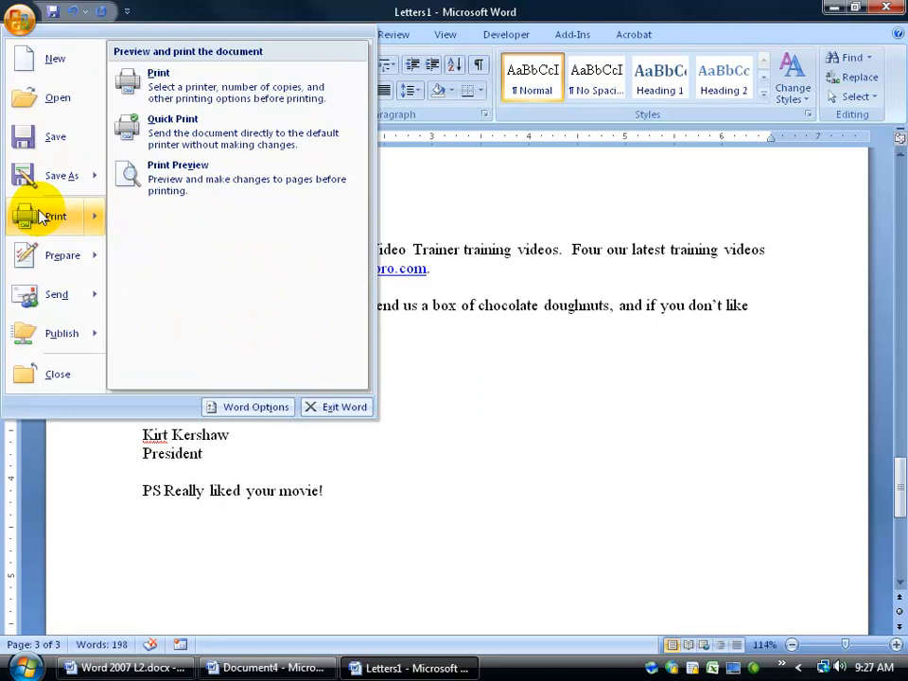
left_click(628, 282)
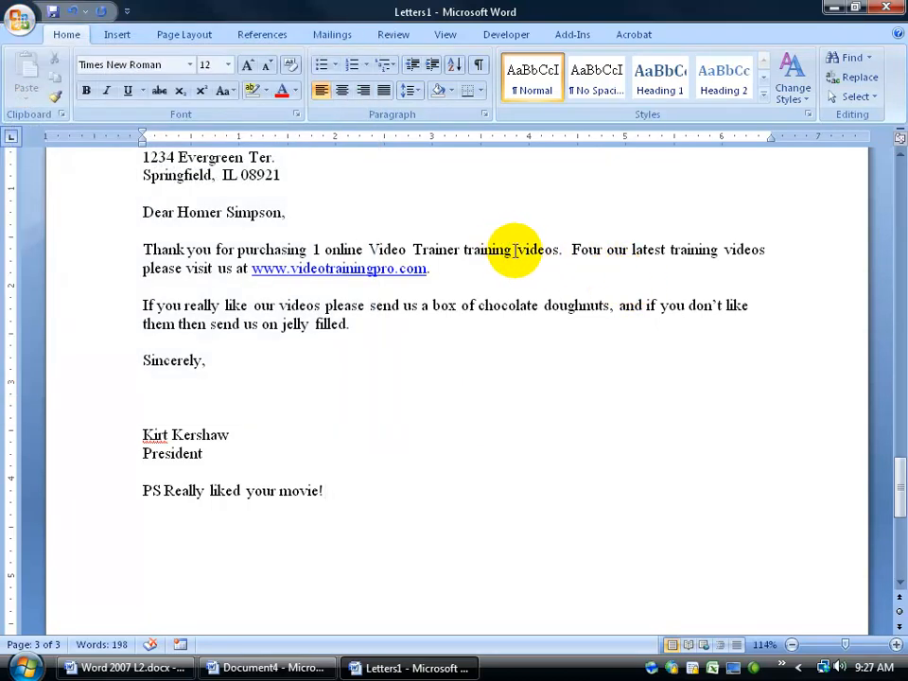
scroll(649, 310, "up", 6)
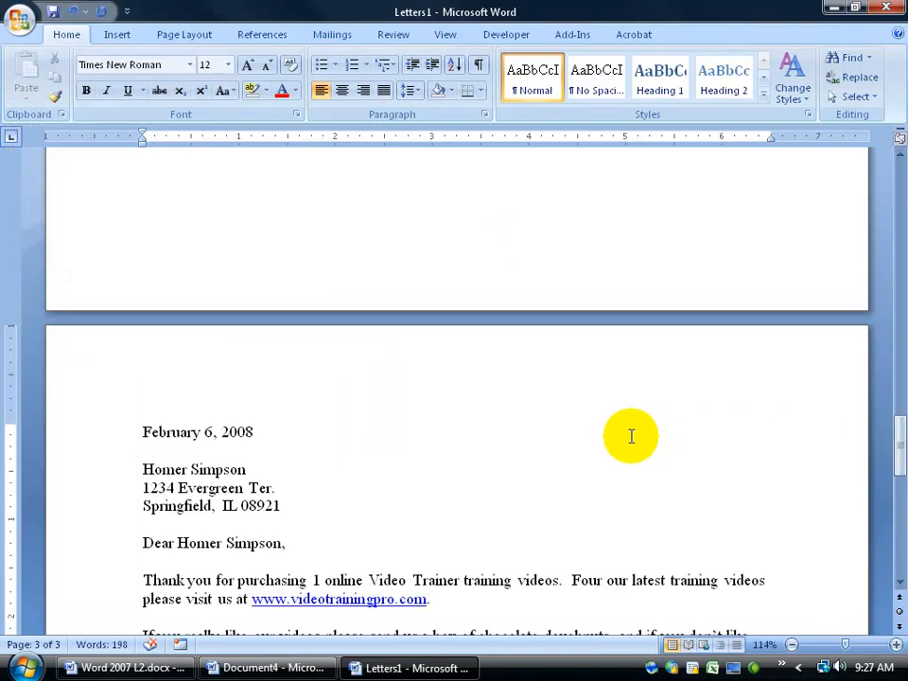
left_click(897, 7)
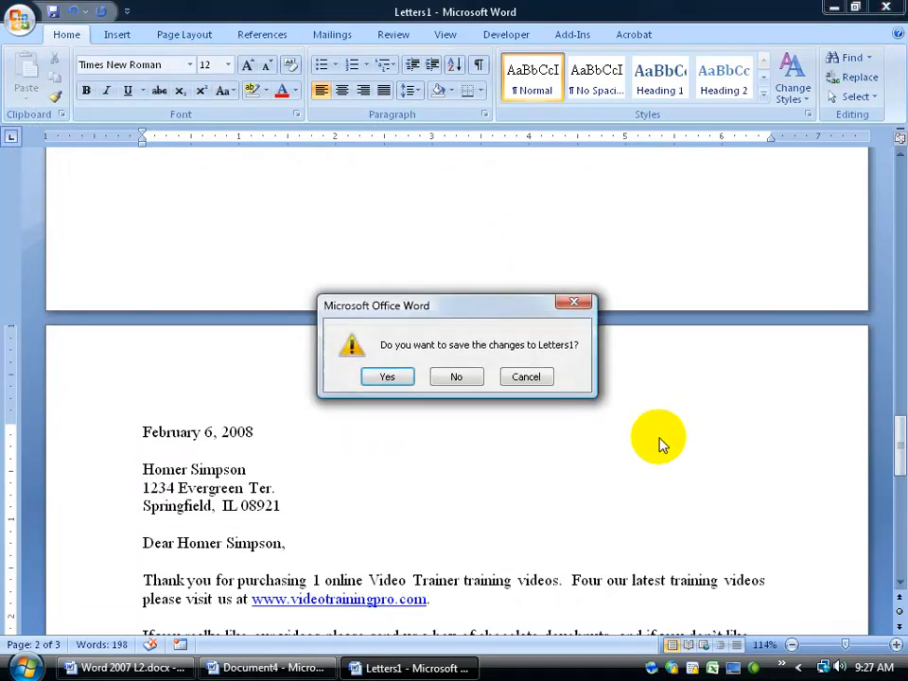
left_click(452, 375)
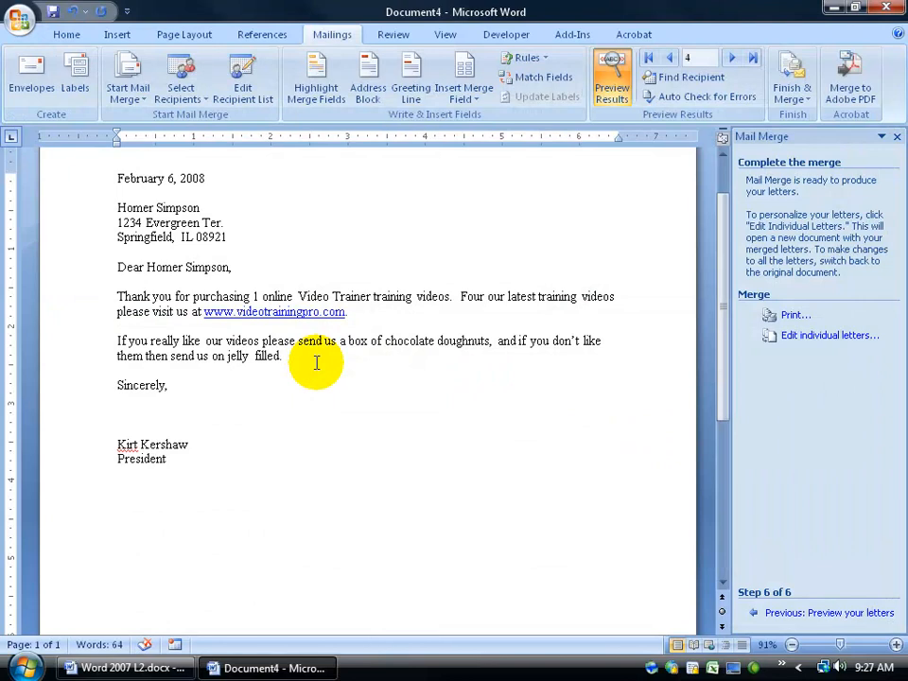
- Save the merge document to the Desktop as My MailMerge.docx and close Word
left_click(17, 19)
left_click(28, 175)
left_click(49, 159)
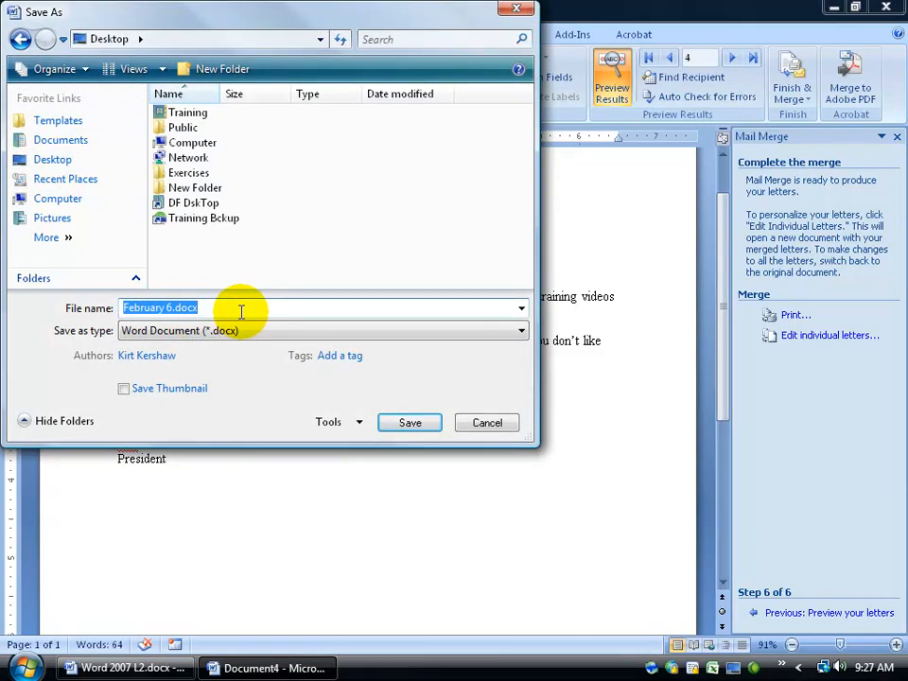
type("My MailMerge")
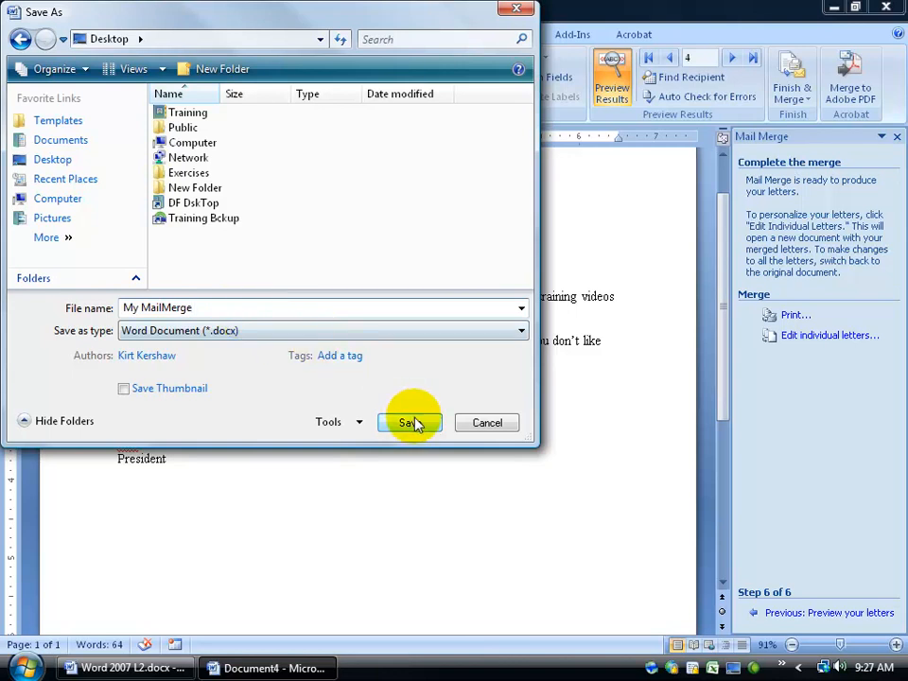
left_click(413, 423)
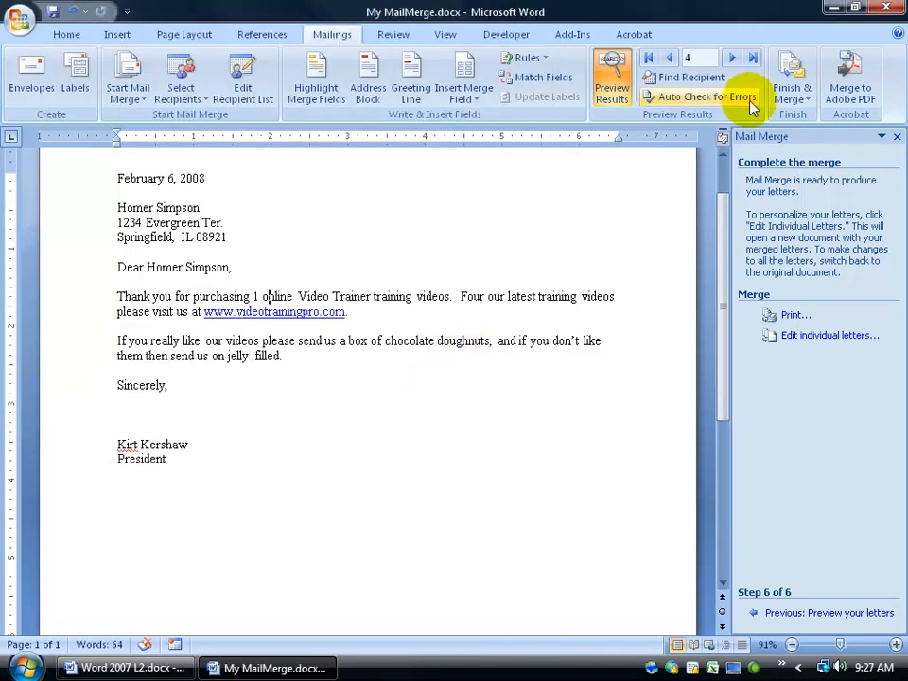
left_click(887, 9)
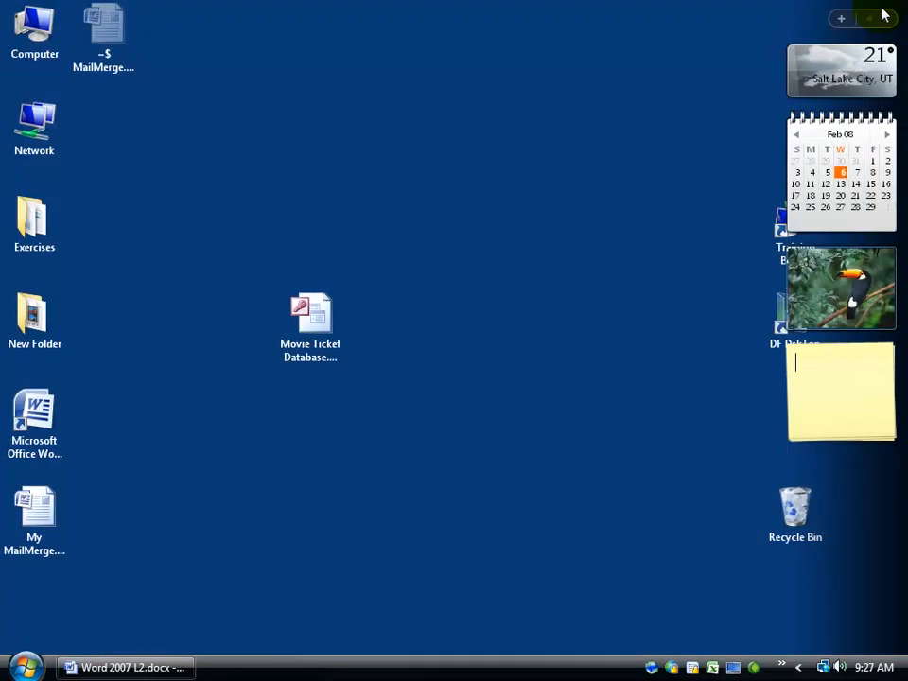
- Open My MailMerge.docx from the desktop and accept the SQL prompt to load mailing data
left_click(40, 519)
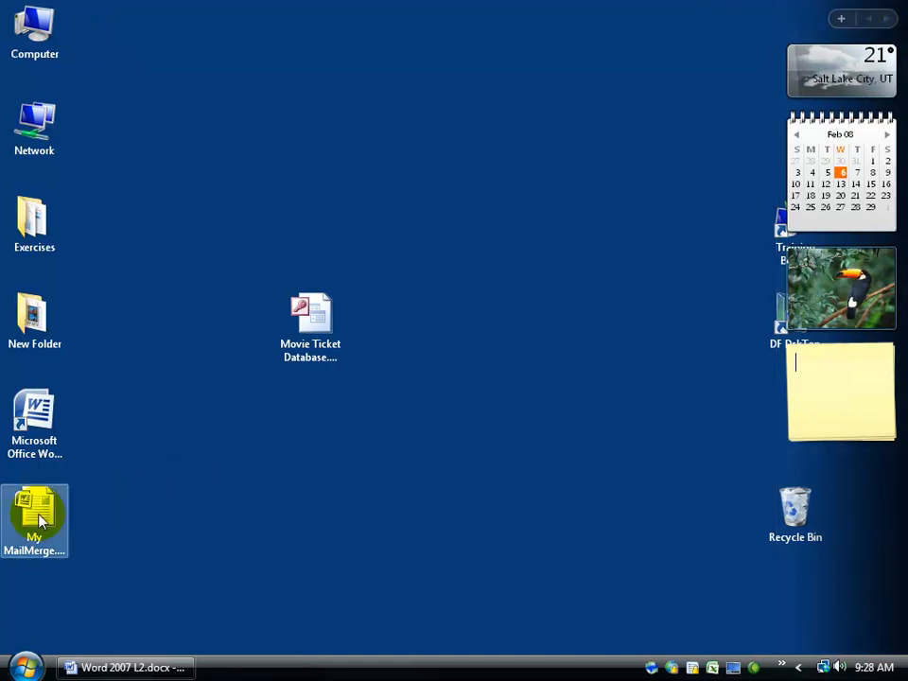
double_click(40, 520)
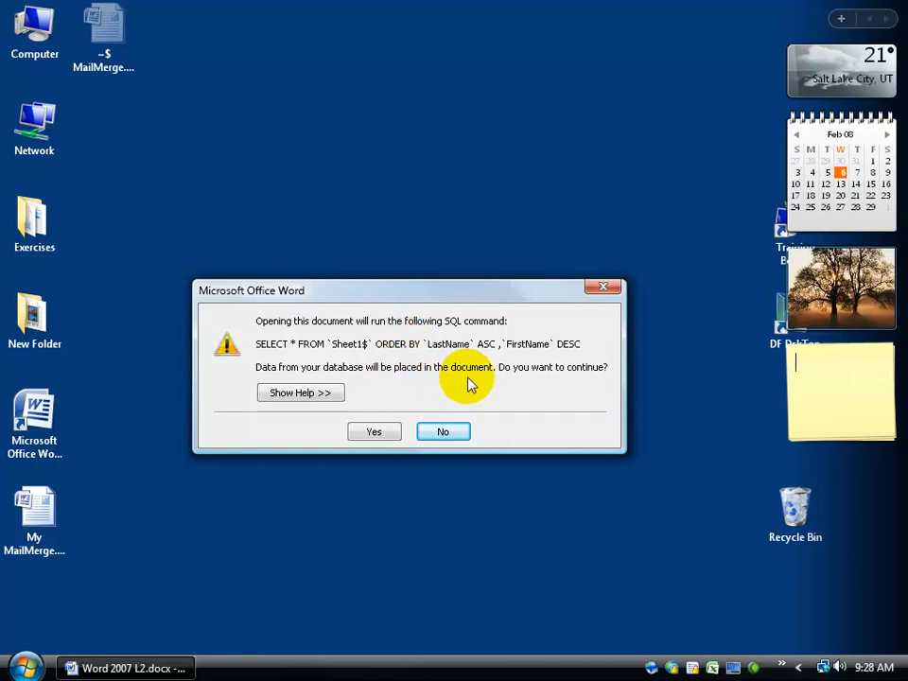
left_click(379, 432)
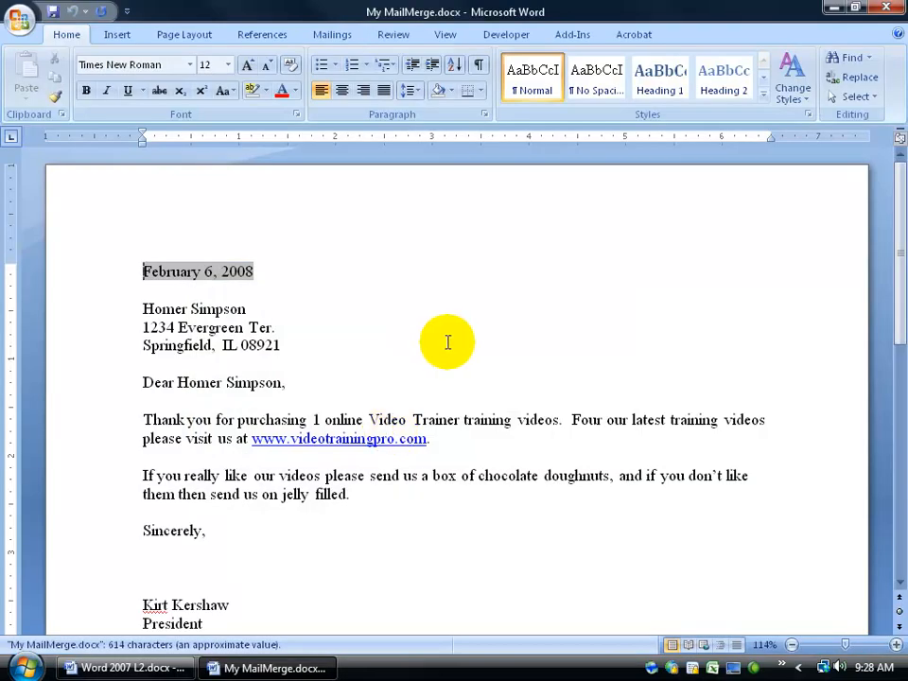
- Launch the Step by Step Mail Merge Wizard from the Mailings tab
mouse_move(888, 217)
left_mouse_down()
mouse_move(885, 477)
mouse_move(880, 218)
left_mouse_up()
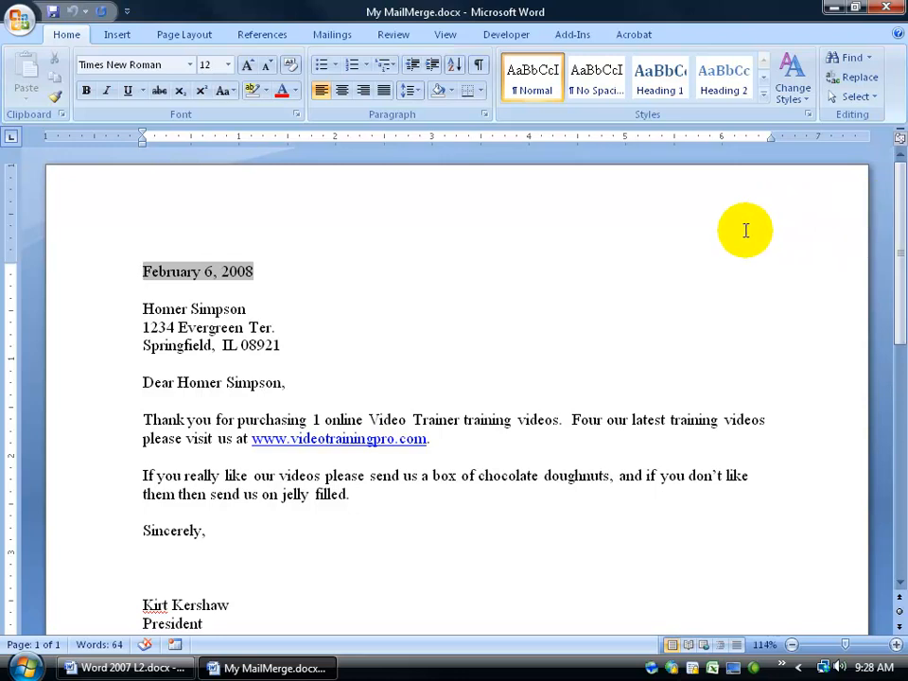
left_click(333, 35)
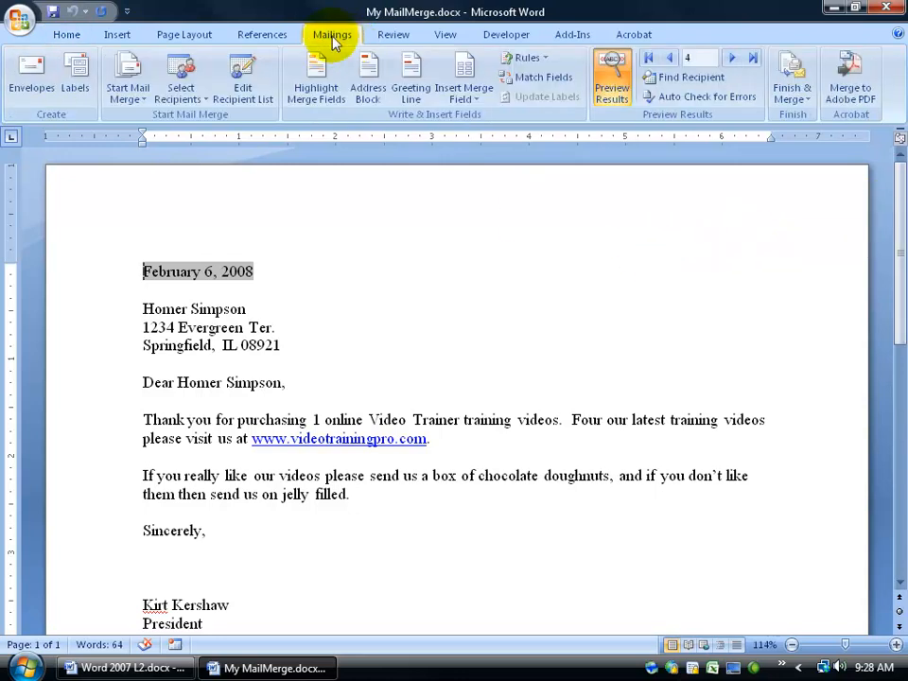
left_click(147, 100)
left_click(199, 236)
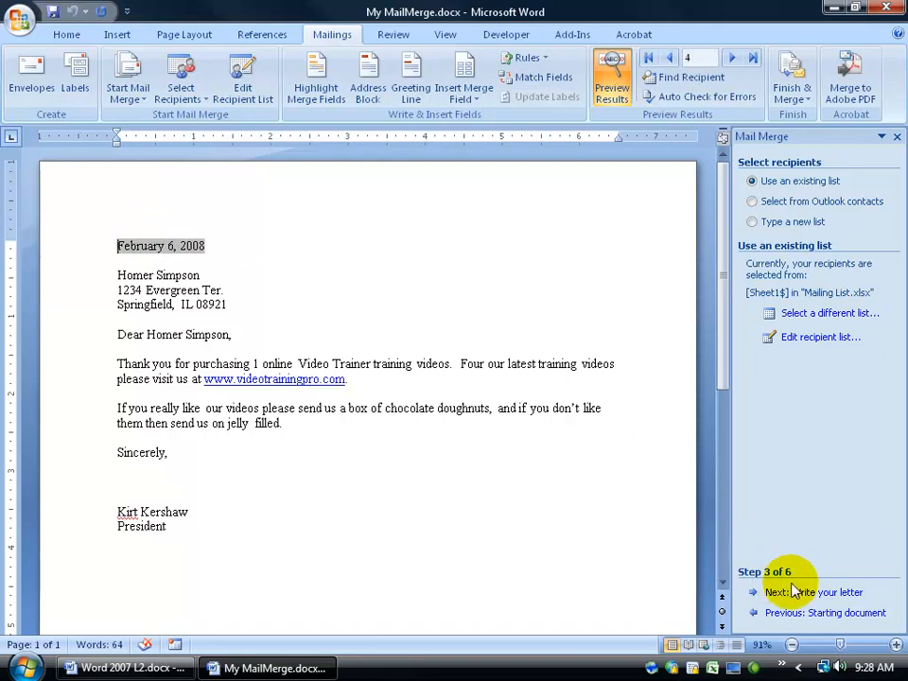
- Step back twice then forward twice to reach step 3, recipients from Mailing List.xlsx
left_click(793, 614)
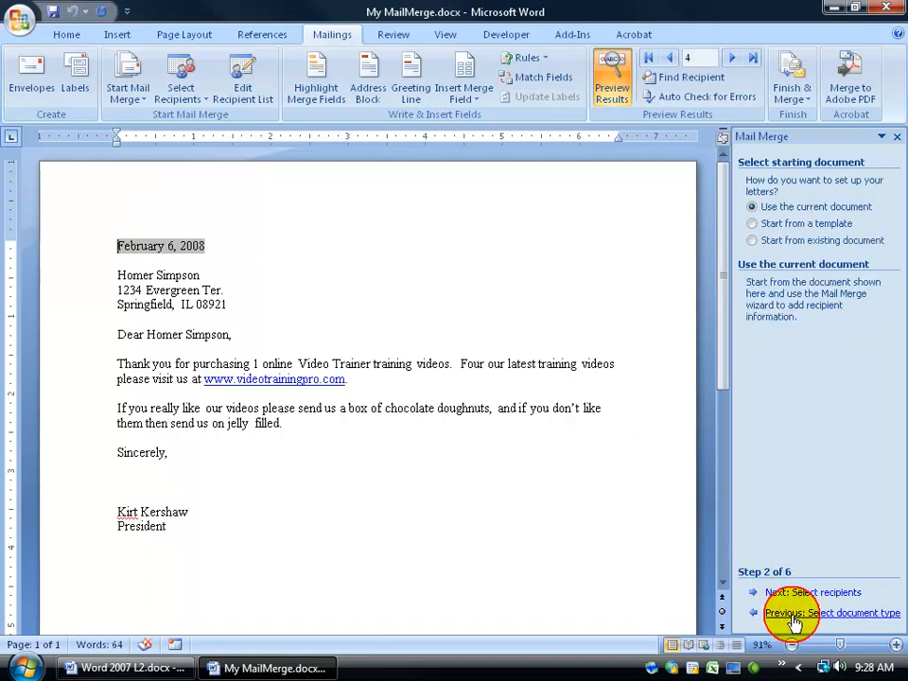
left_click(793, 615)
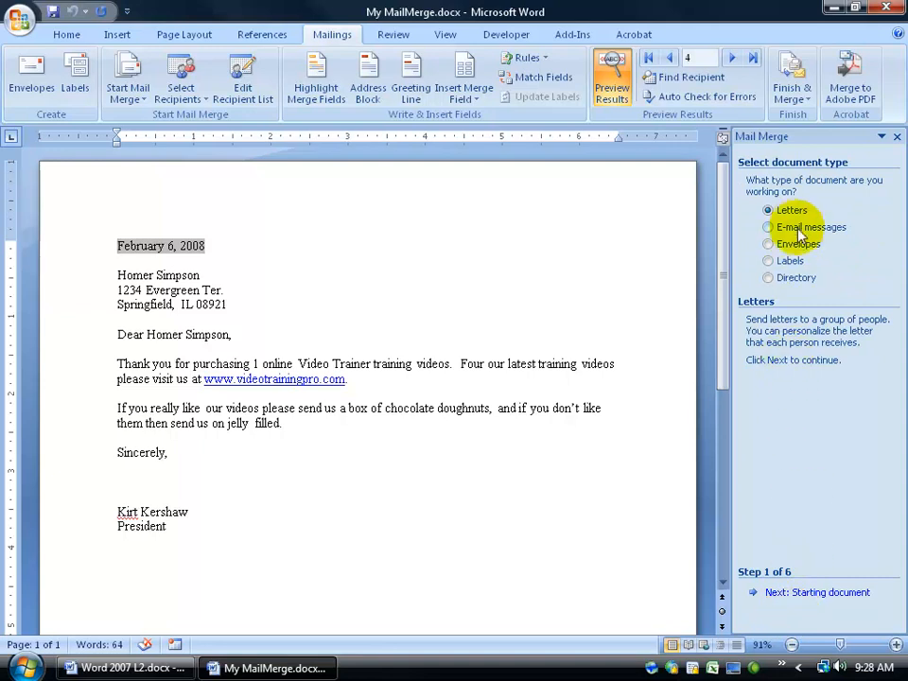
left_click(793, 593)
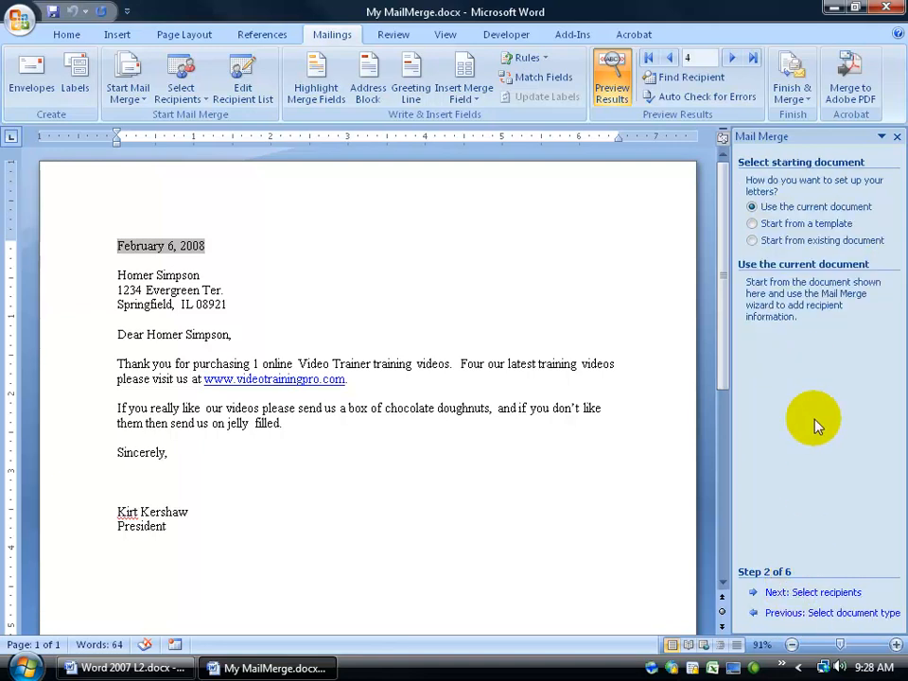
left_click(811, 593)
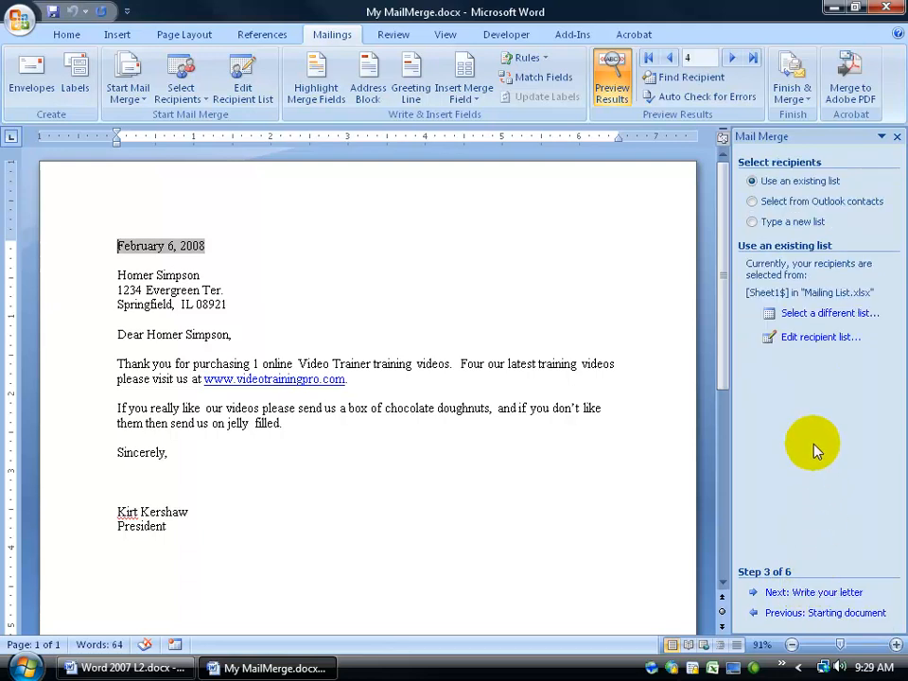